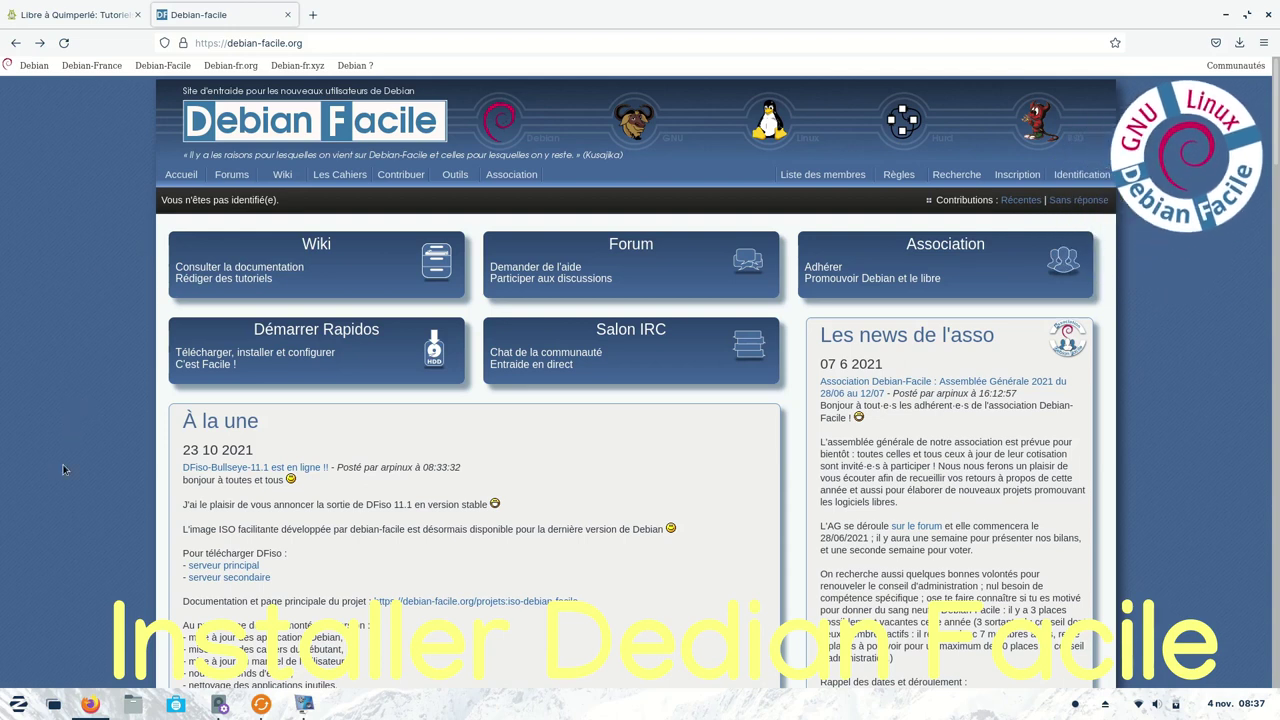
Step: View the DFiso image list on the main download server, then return to the Debian-Facile home page
{"action": "left_click", "coordinate": [211, 566]}
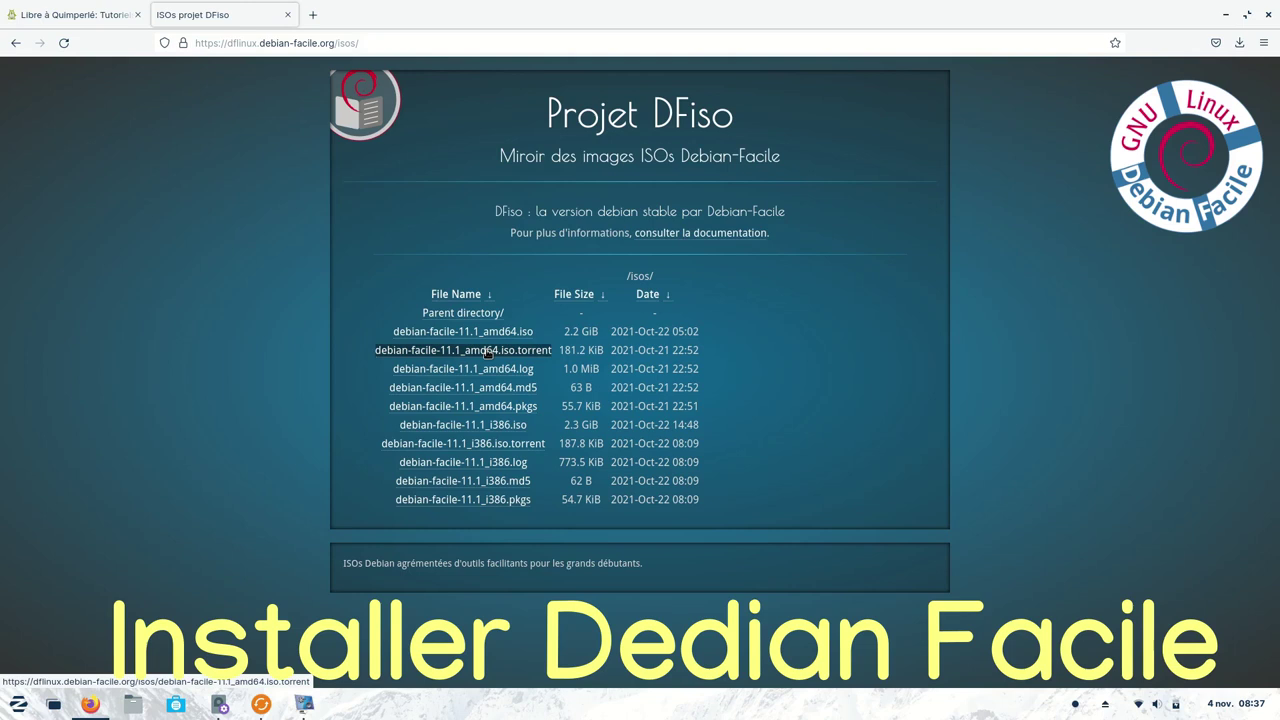
{"action": "left_click", "coordinate": [14, 44]}
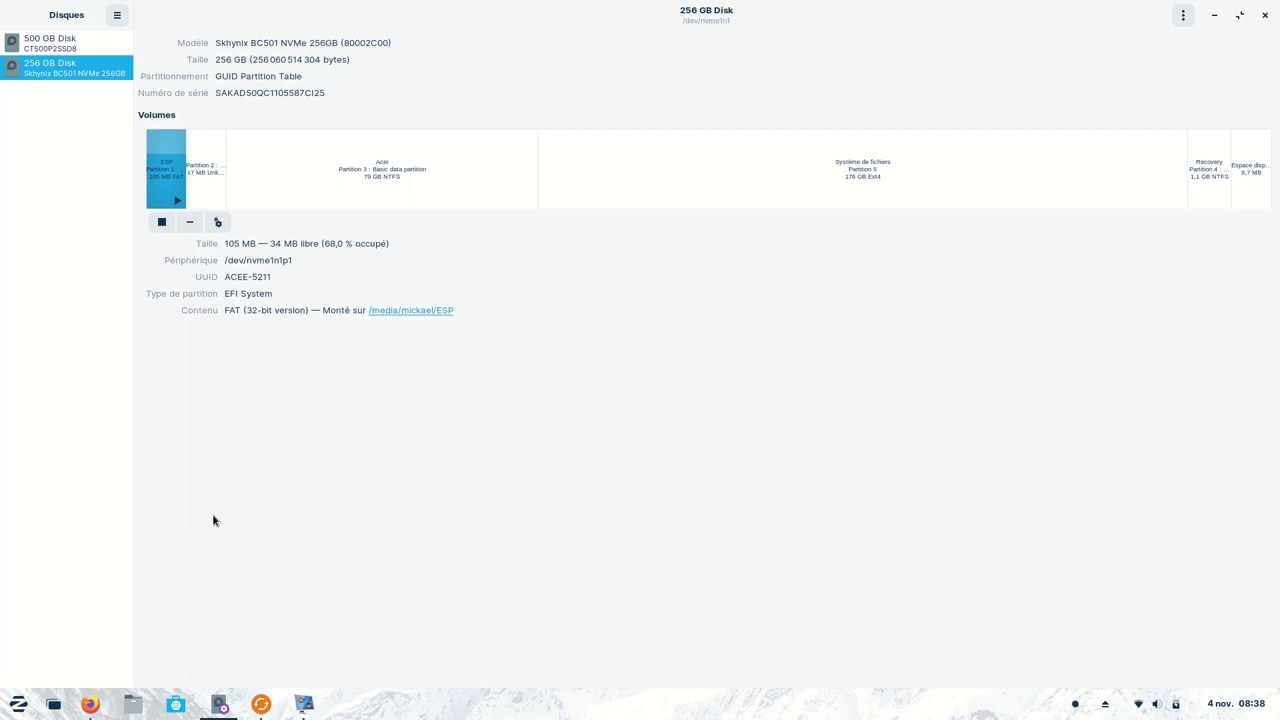
Step: In Disks, examine the ESP, Microsoft Reserved and Acer NTFS partitions of the 256 GB disk
{"action": "left_click", "coordinate": [57, 45]}
{"action": "left_click", "coordinate": [60, 65]}
{"action": "left_click", "coordinate": [367, 169]}
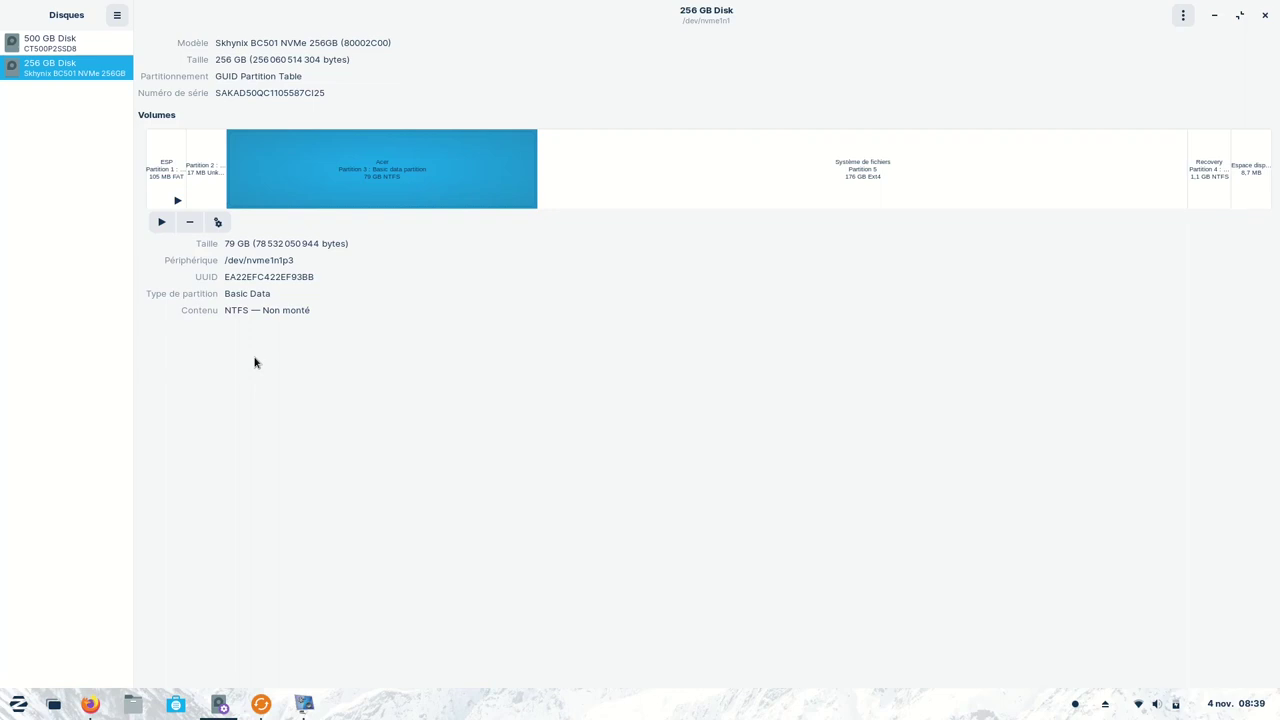
{"action": "left_click", "coordinate": [165, 168]}
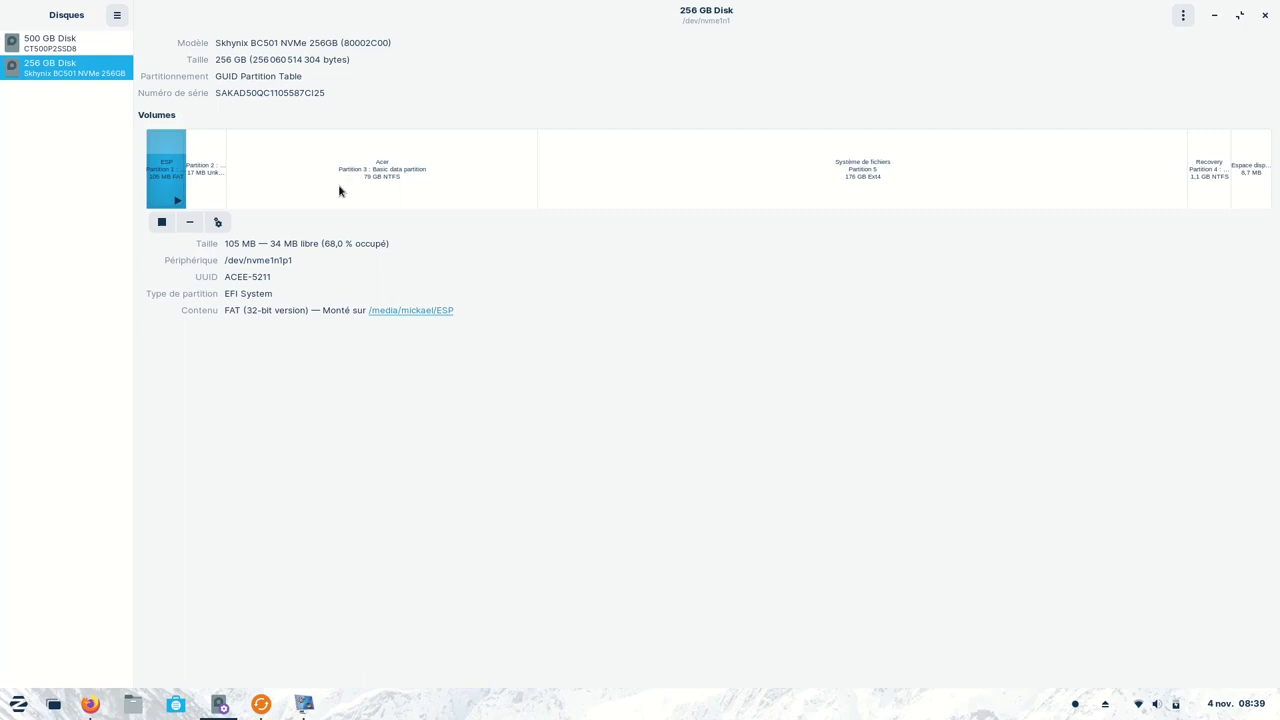
{"action": "mouse_move", "coordinate": [221, 708]}
{"action": "left_click", "coordinate": [208, 162]}
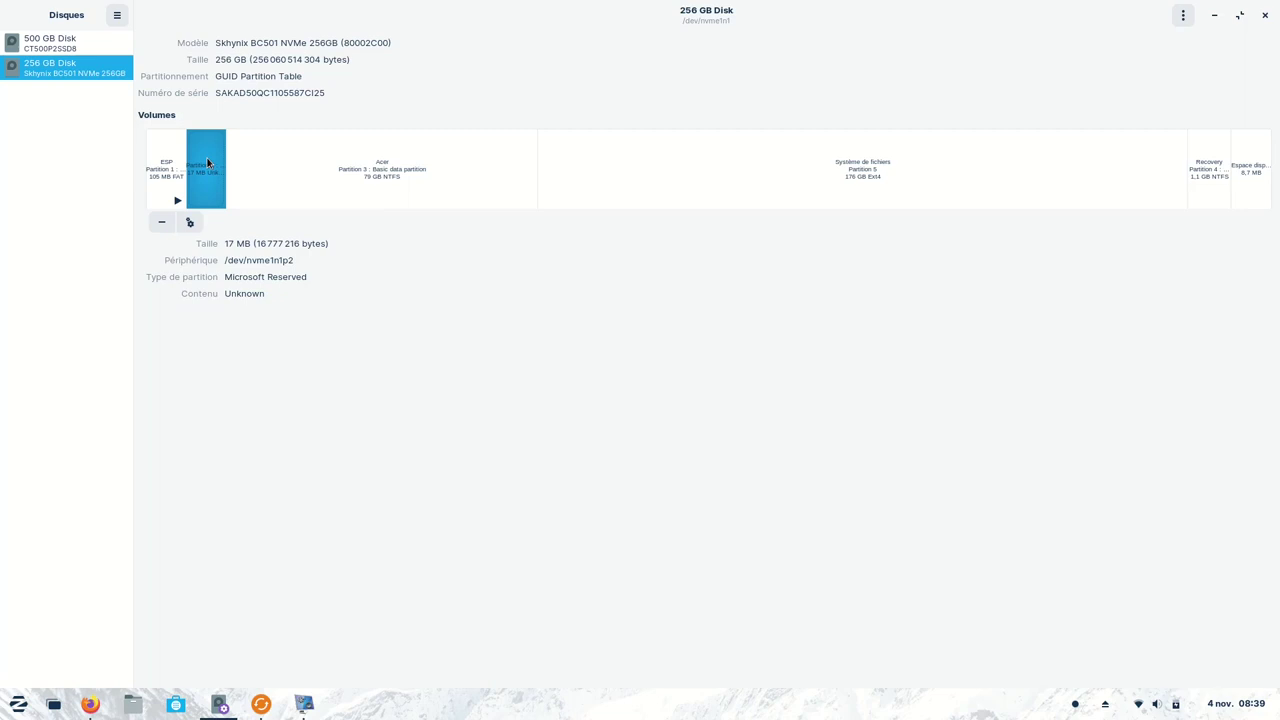
{"action": "left_click", "coordinate": [388, 178]}
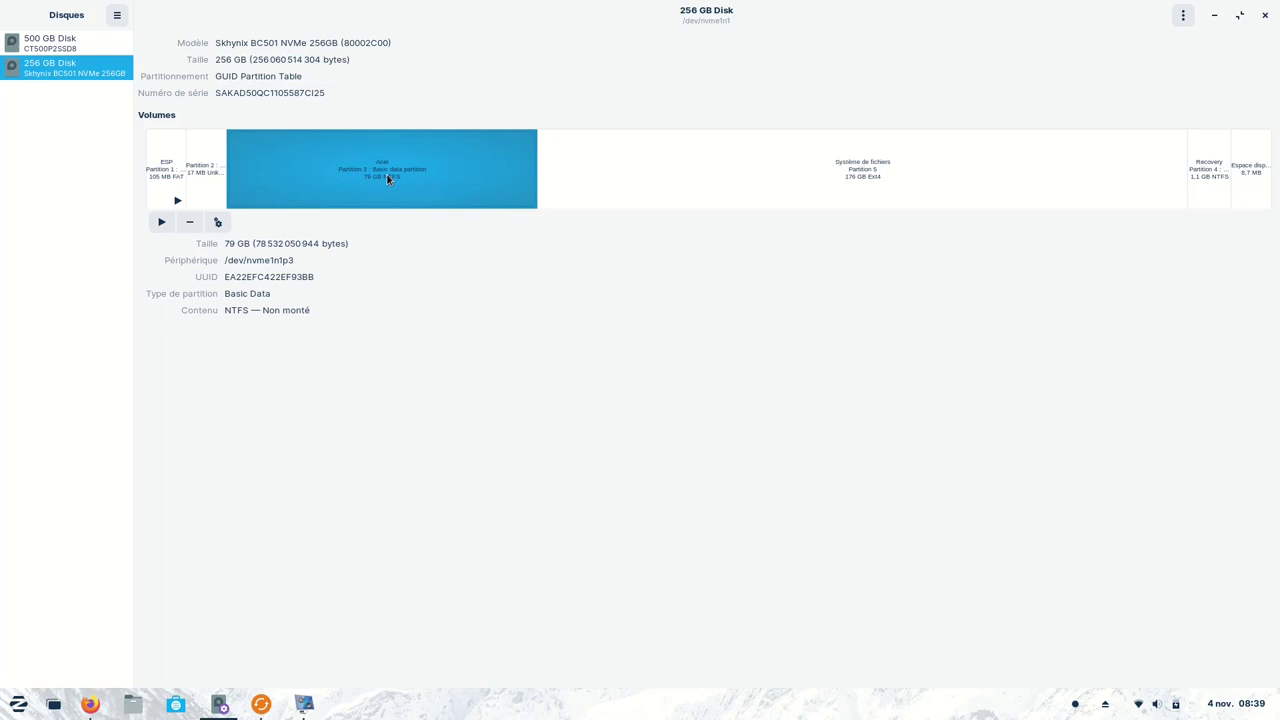
Step: Switch to Firefox and view the "Libérer un espace disque Windows 10" tutorial on the Libre à Quimperlé site
{"action": "left_click", "coordinate": [90, 704]}
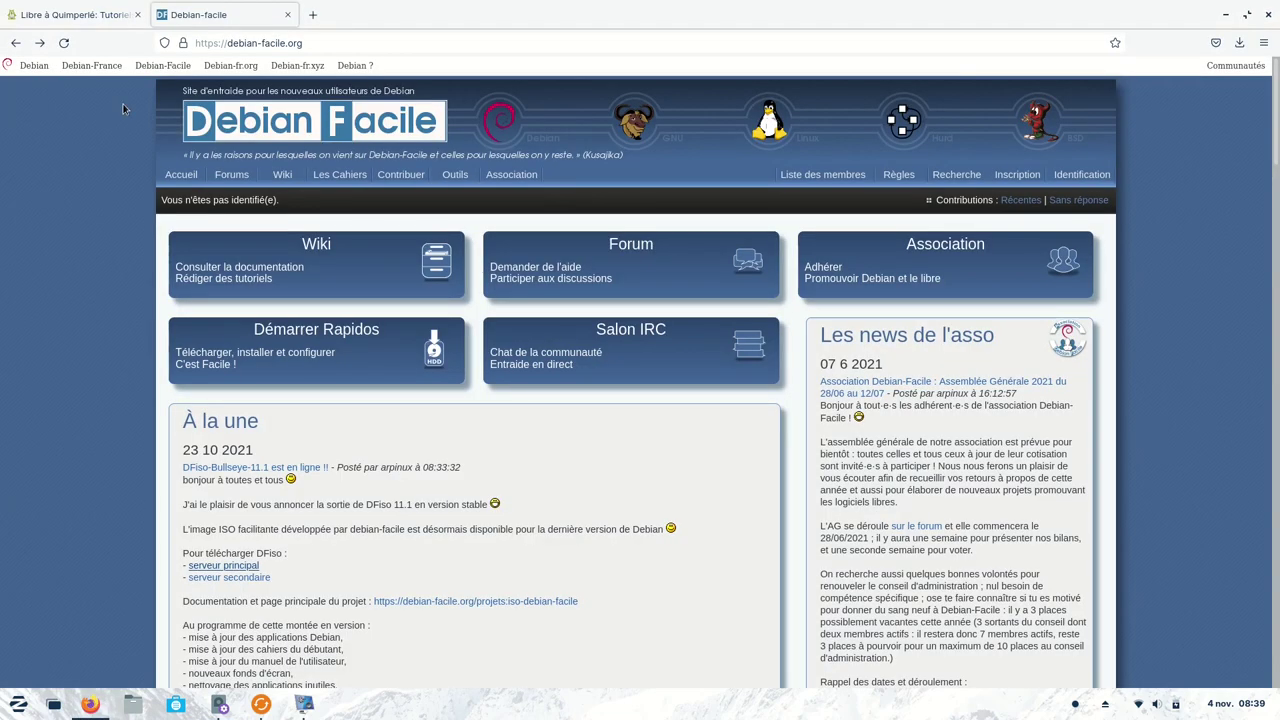
{"action": "left_click", "coordinate": [62, 16]}
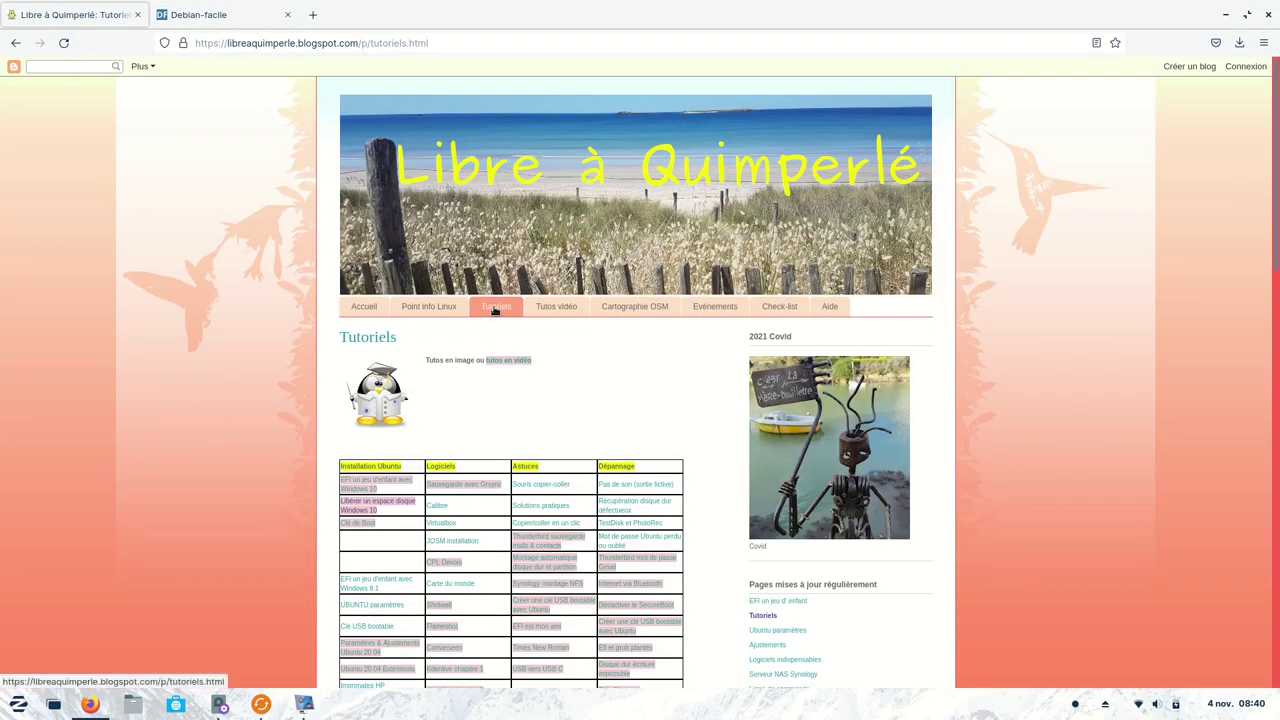
{"action": "left_click", "coordinate": [357, 510]}
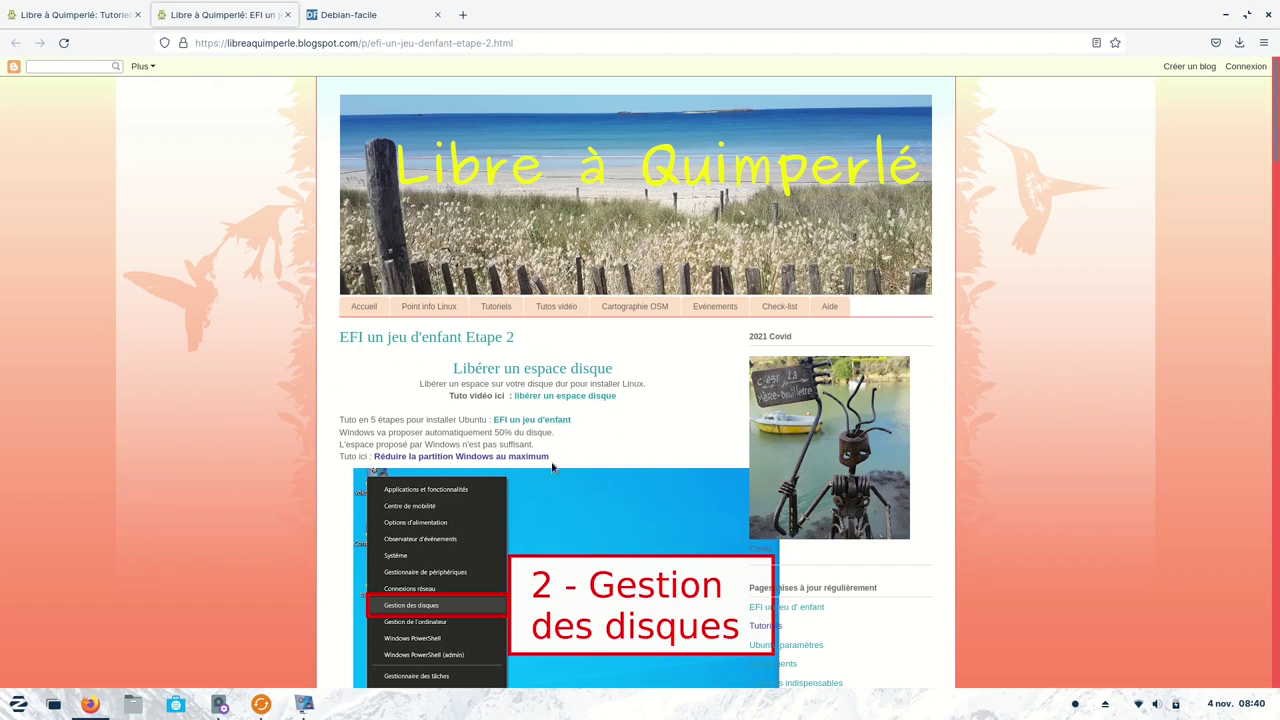
{"action": "scroll", "coordinate": [552, 518], "scroll_direction": "down", "scroll_amount": 5}
{"action": "scroll", "coordinate": [553, 521], "scroll_direction": "up", "scroll_amount": 5}
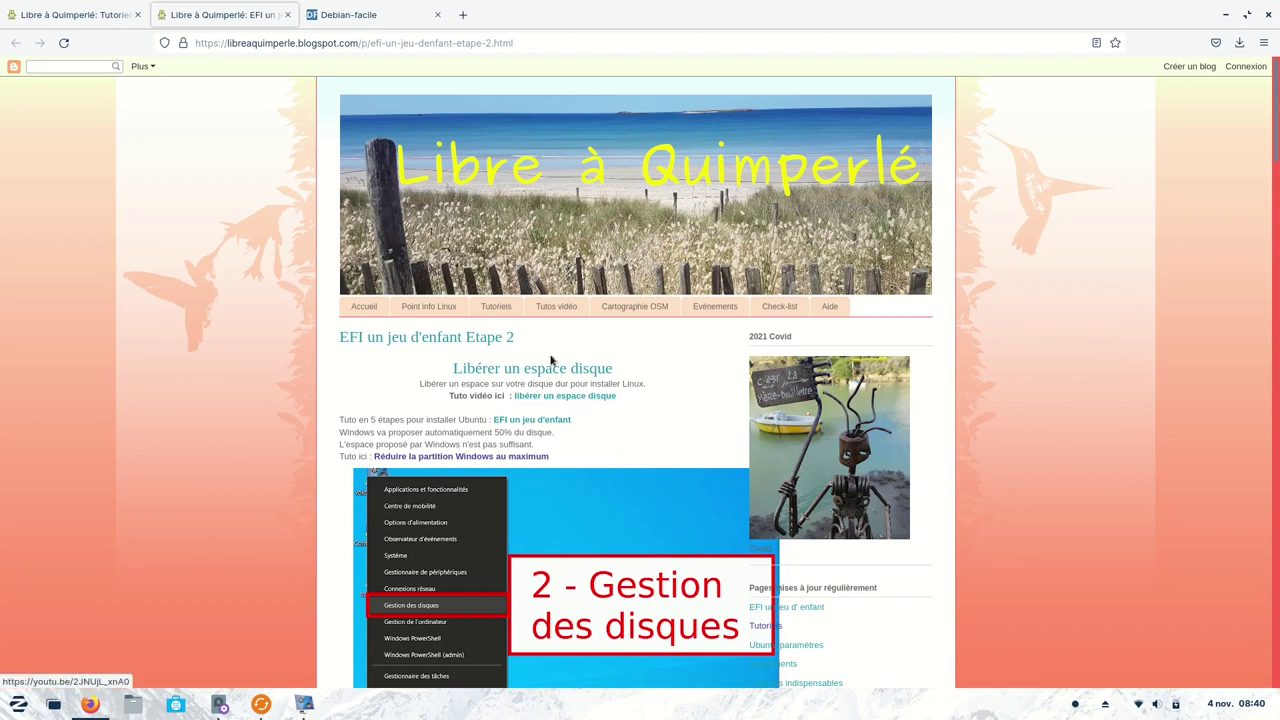
Step: Open the linked "Réduire la partition Windows au maximum" tutorial and look through its instructions
{"action": "left_click", "coordinate": [481, 457]}
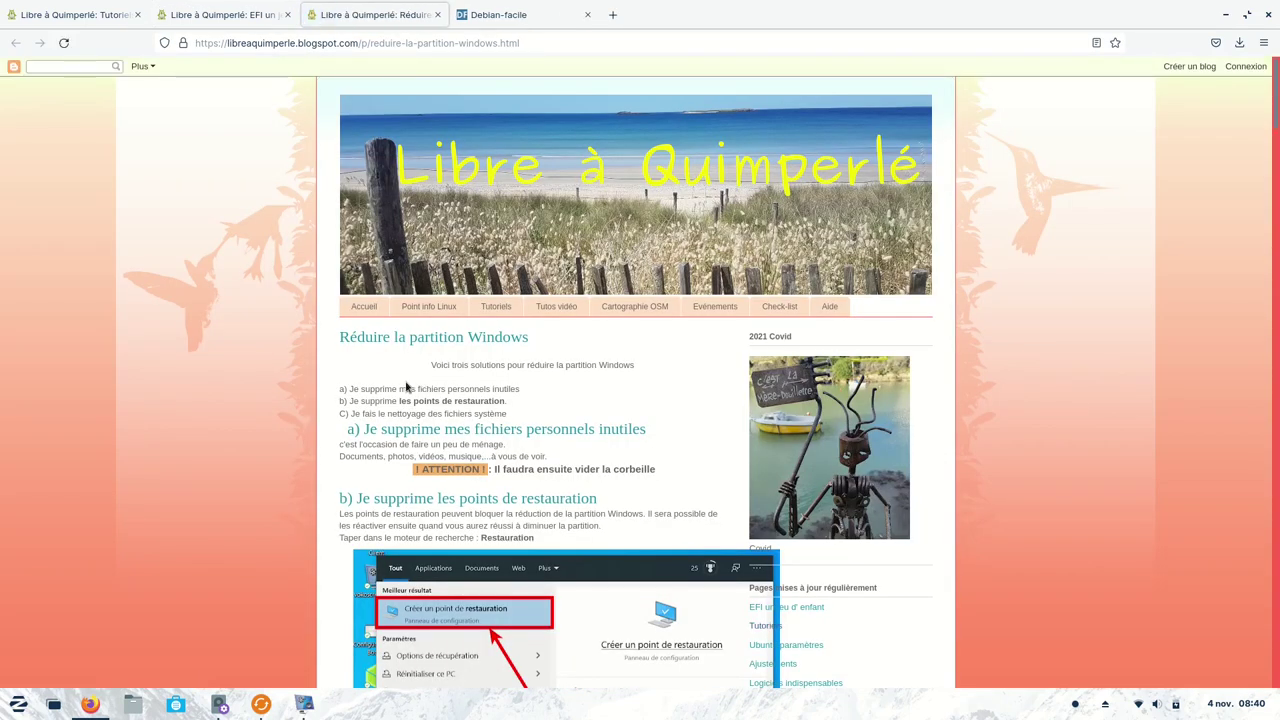
{"action": "scroll", "coordinate": [459, 573], "scroll_direction": "down", "scroll_amount": 3}
{"action": "scroll", "coordinate": [459, 573], "scroll_direction": "up", "scroll_amount": 3}
Step: Switch to Disks and examine the Ext4 system, Recovery, Acer and ESP partitions of the 256 GB disk
{"action": "left_click", "coordinate": [219, 704]}
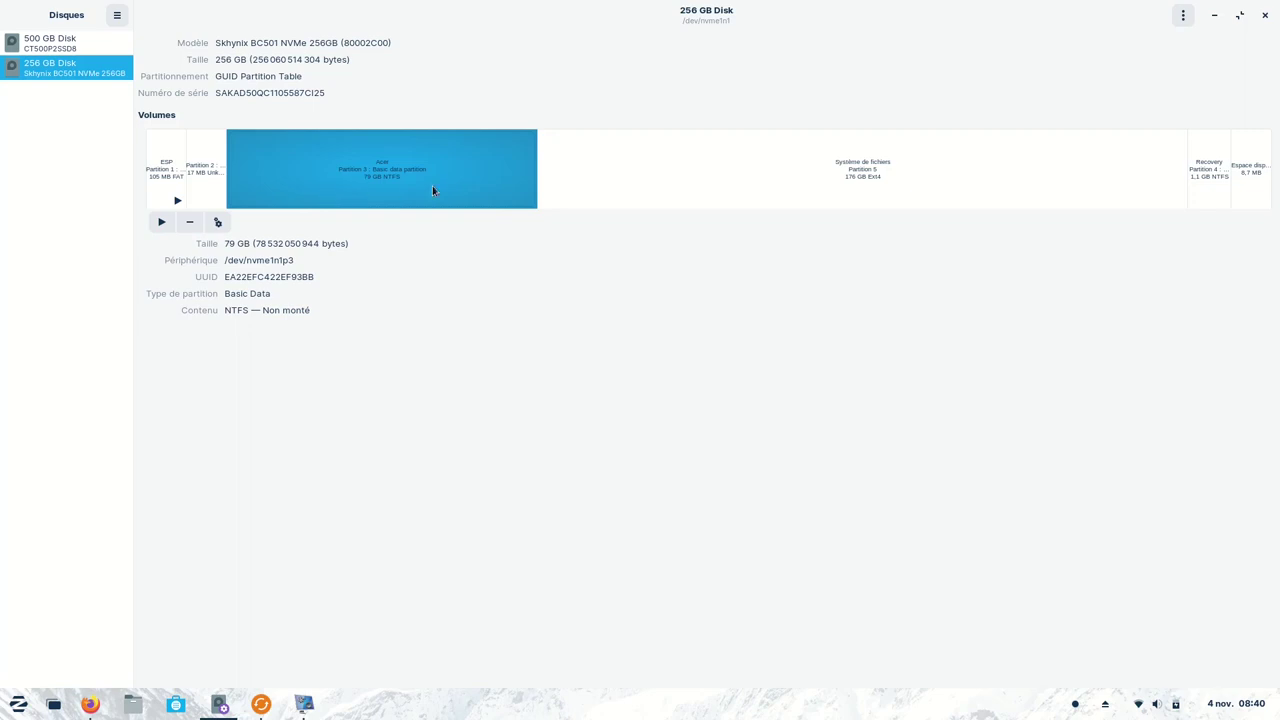
{"action": "left_click", "coordinate": [819, 180]}
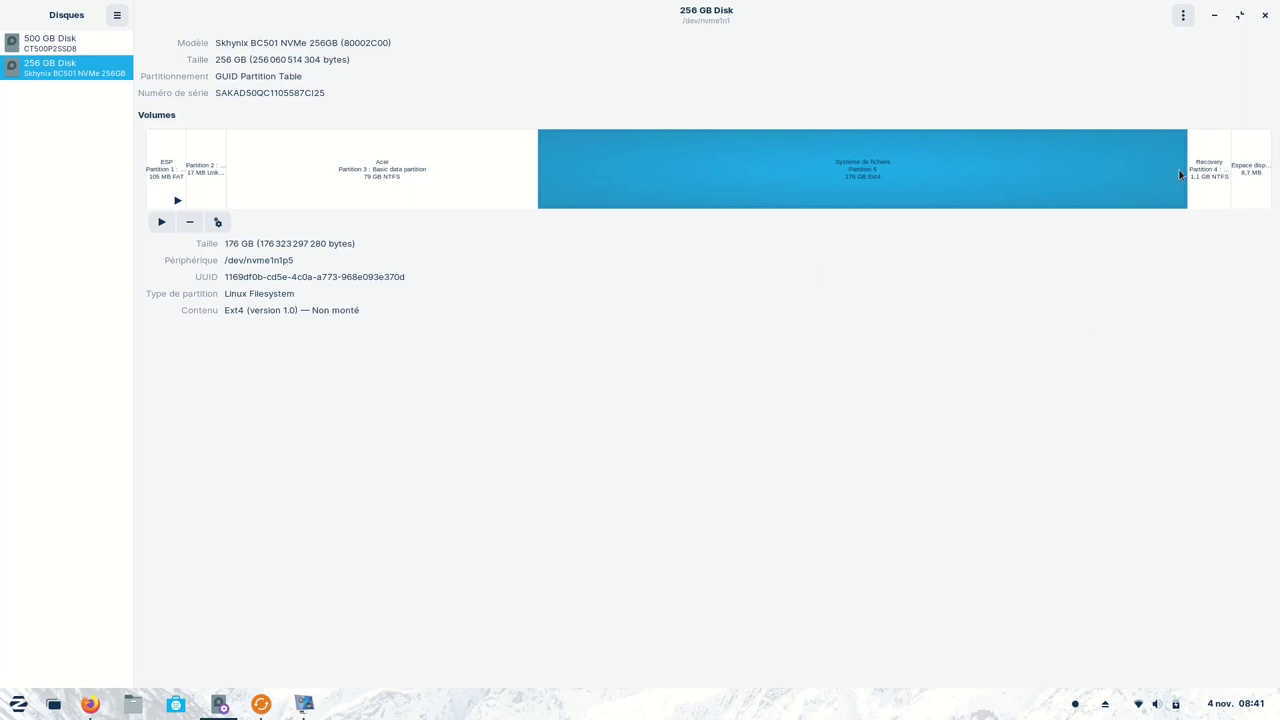
{"action": "left_click", "coordinate": [1214, 170]}
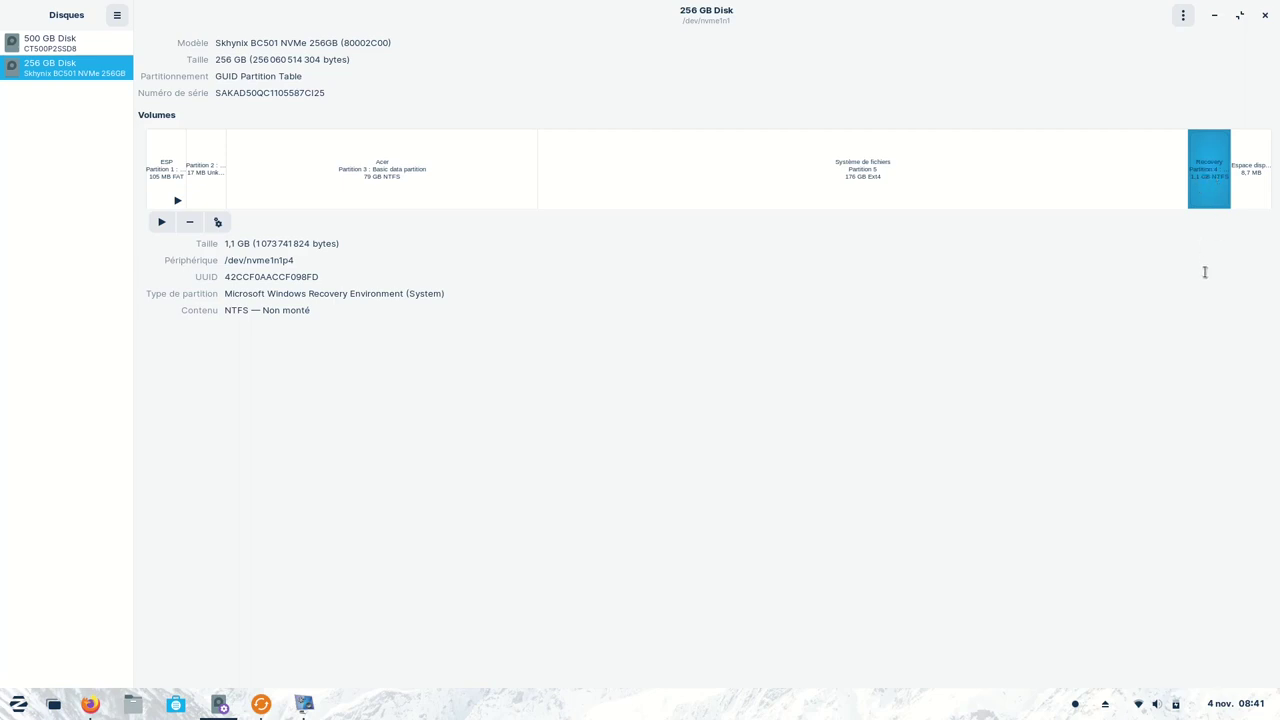
{"action": "left_click", "coordinate": [868, 172]}
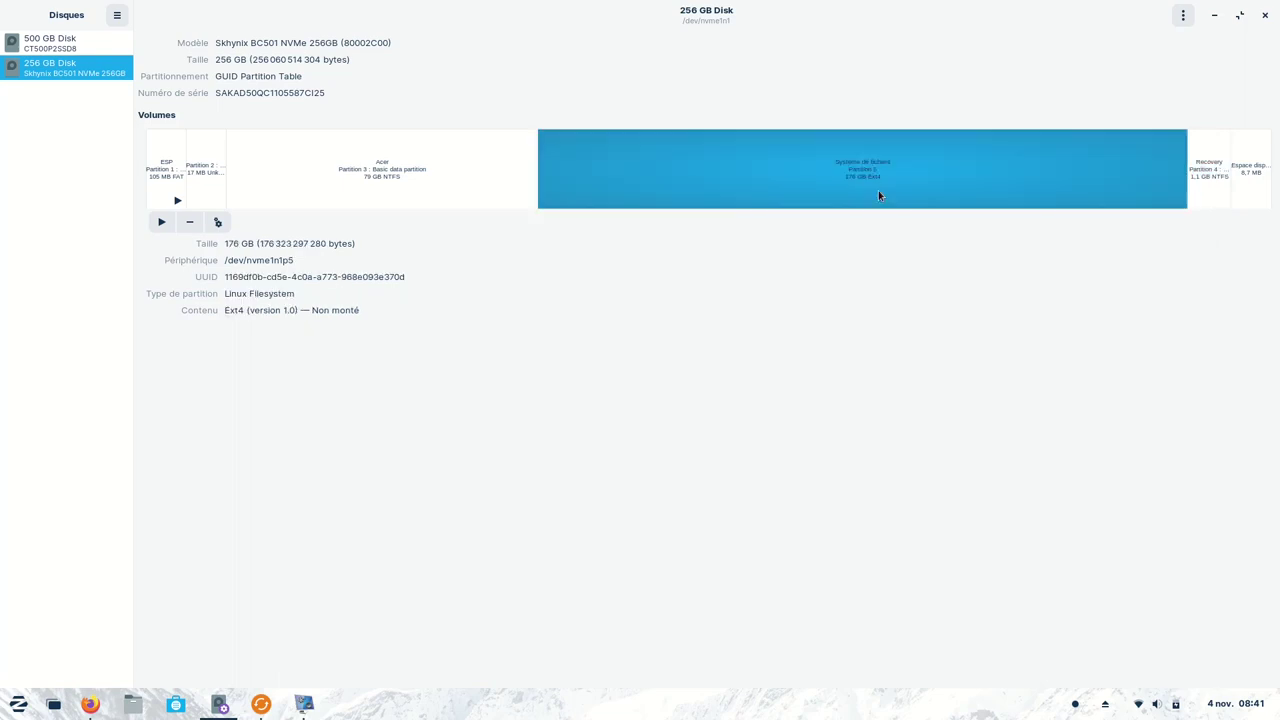
{"action": "left_click", "coordinate": [406, 179]}
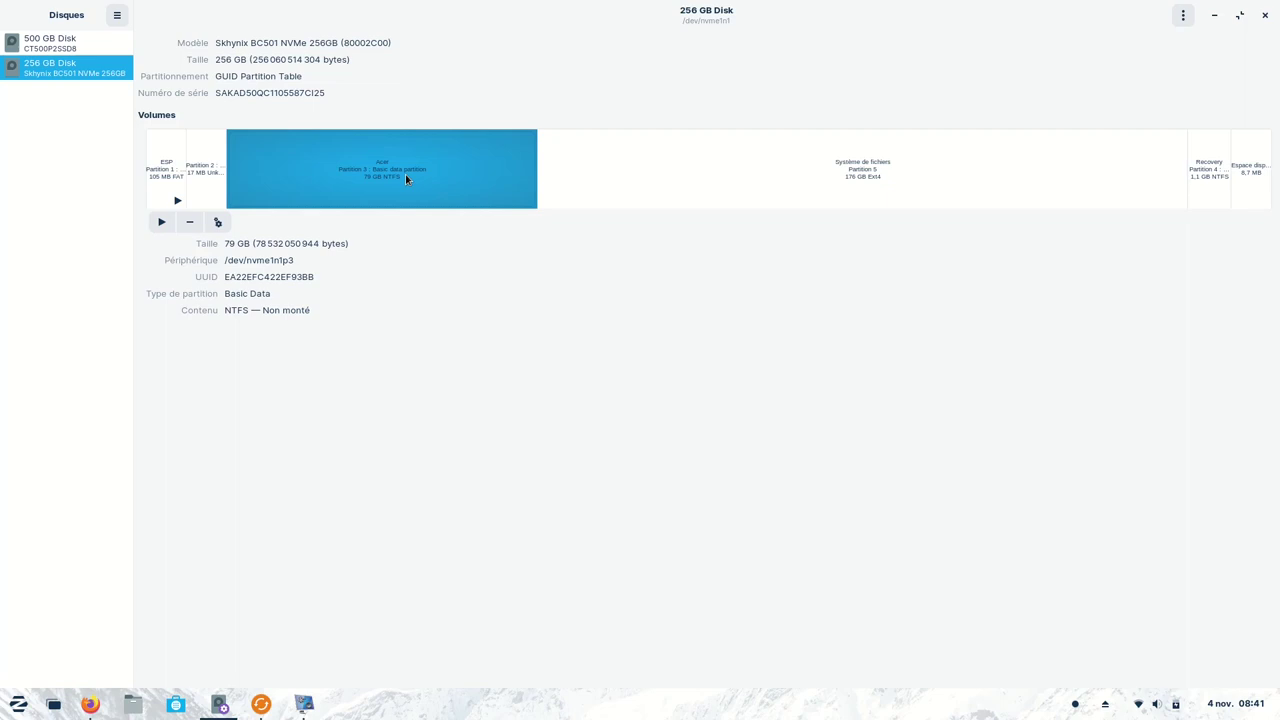
{"action": "left_click", "coordinate": [785, 175]}
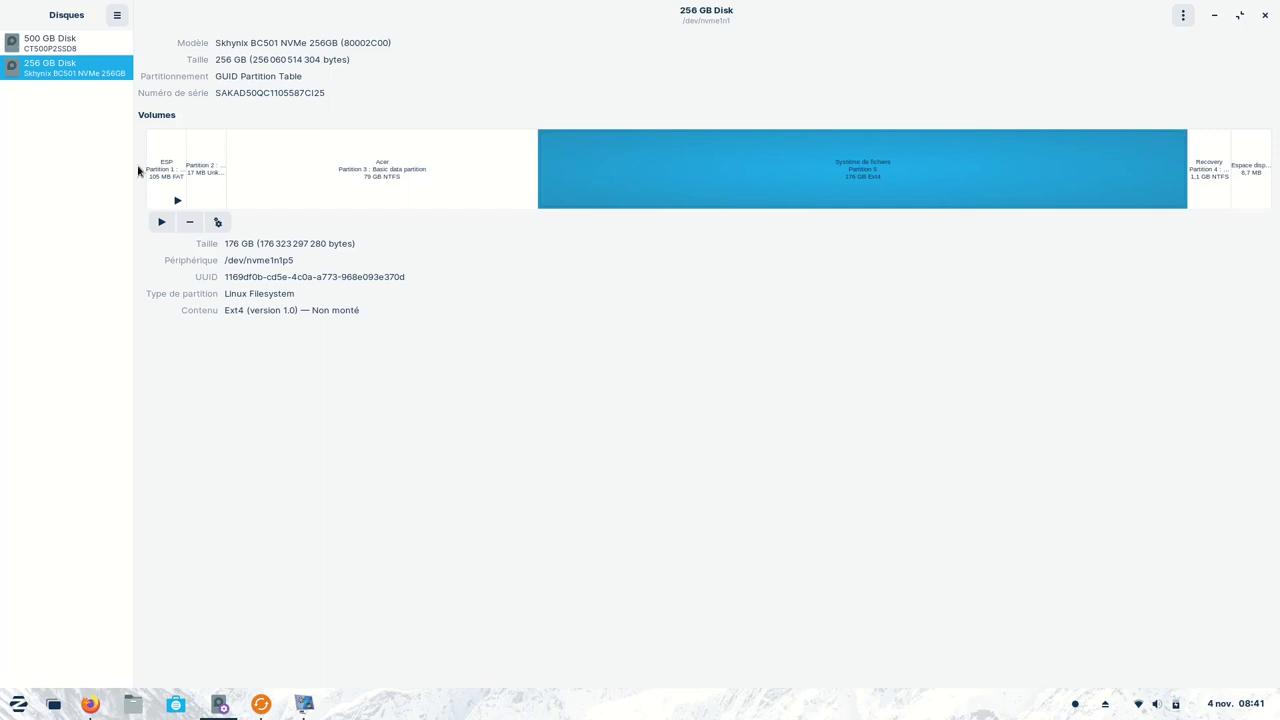
{"action": "left_click", "coordinate": [167, 172]}
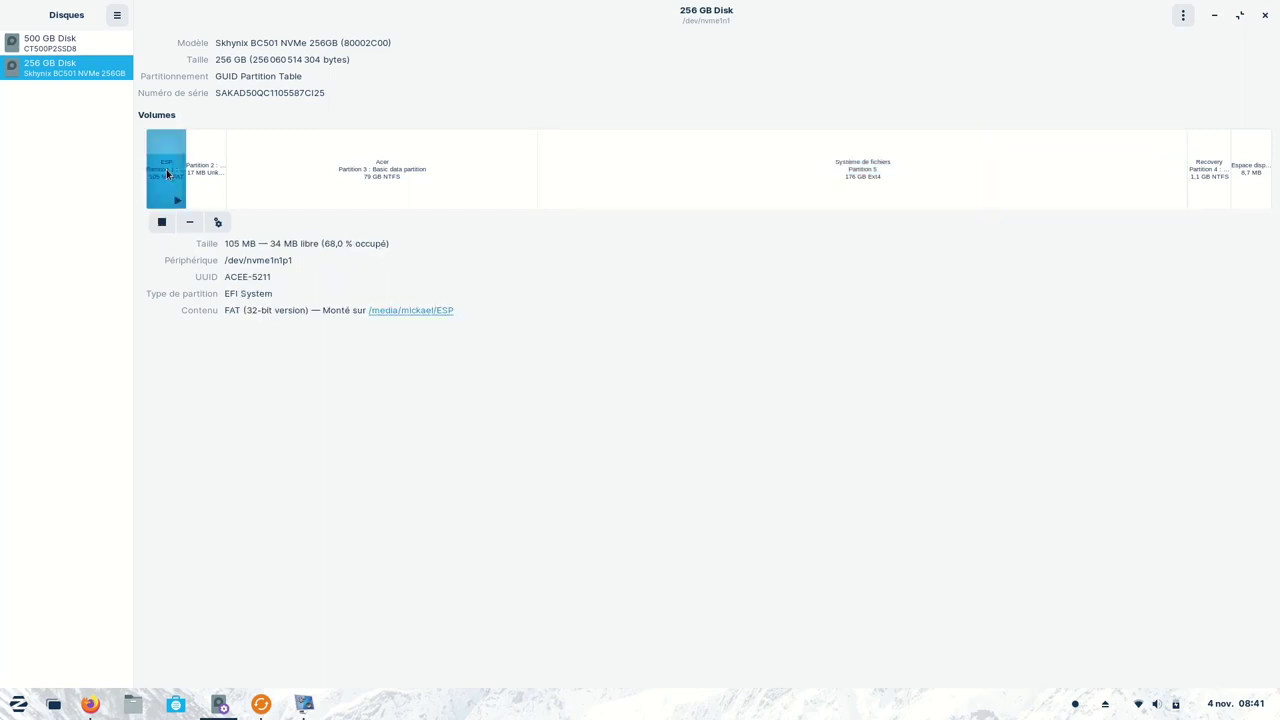
{"action": "left_click", "coordinate": [362, 172]}
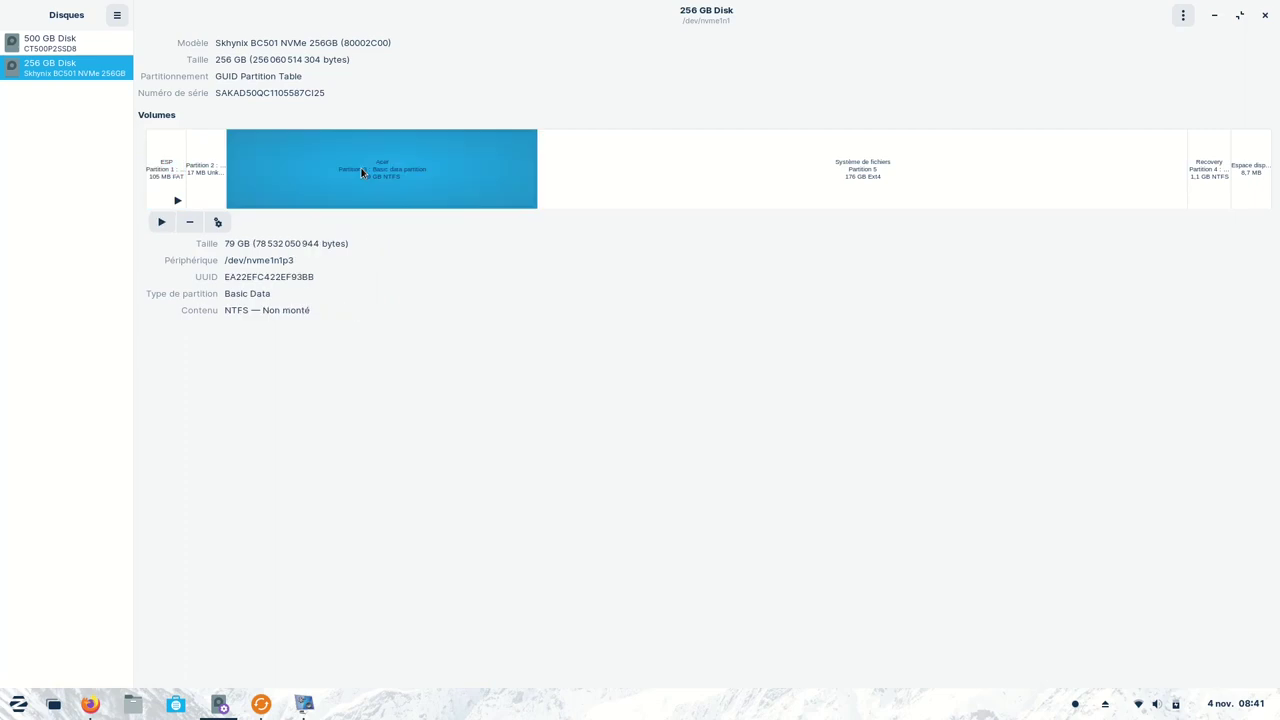
{"action": "left_click", "coordinate": [820, 162]}
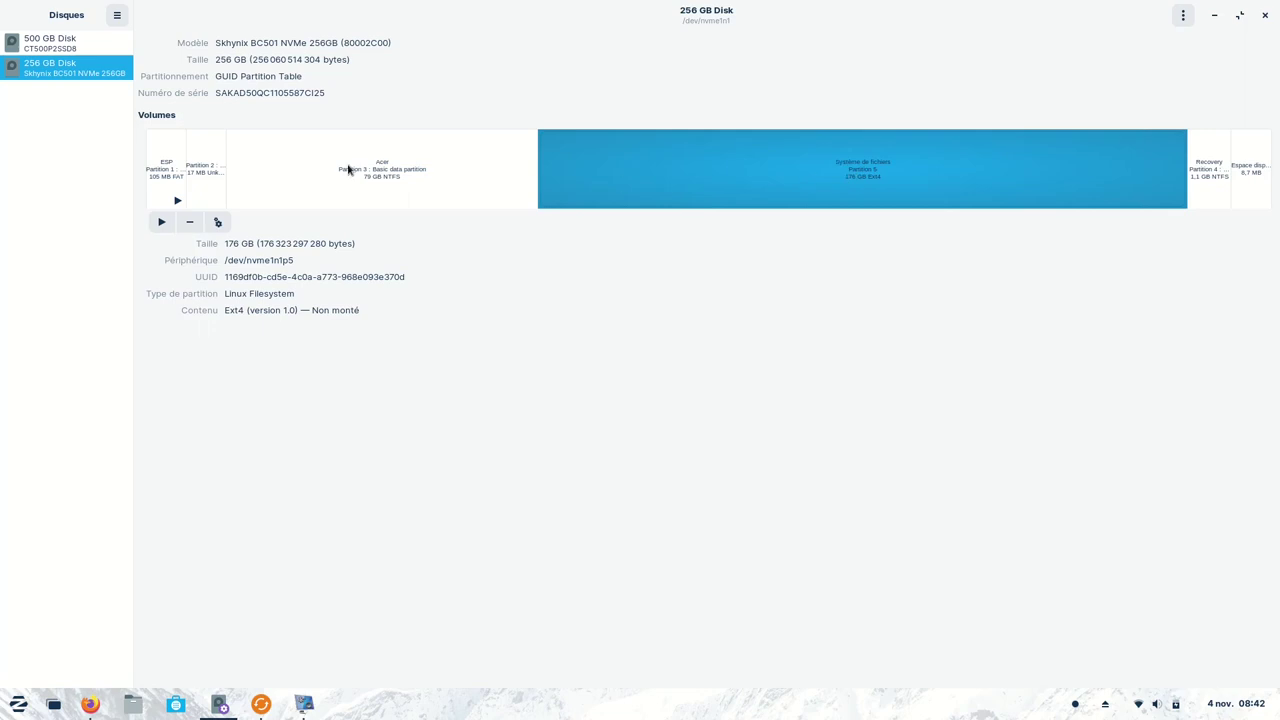
Step: Open the mounted ESP partition's files from its mount point and enter the EFI folder
{"action": "left_click", "coordinate": [166, 166]}
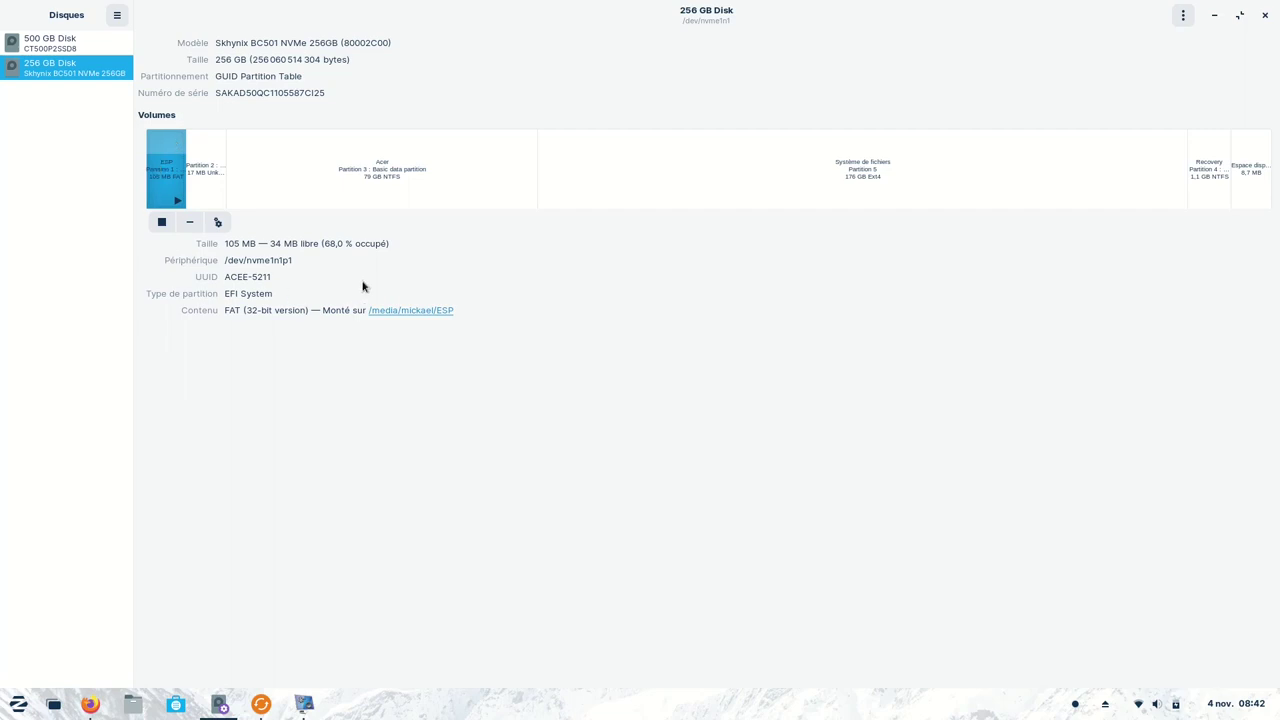
{"action": "left_click", "coordinate": [429, 312]}
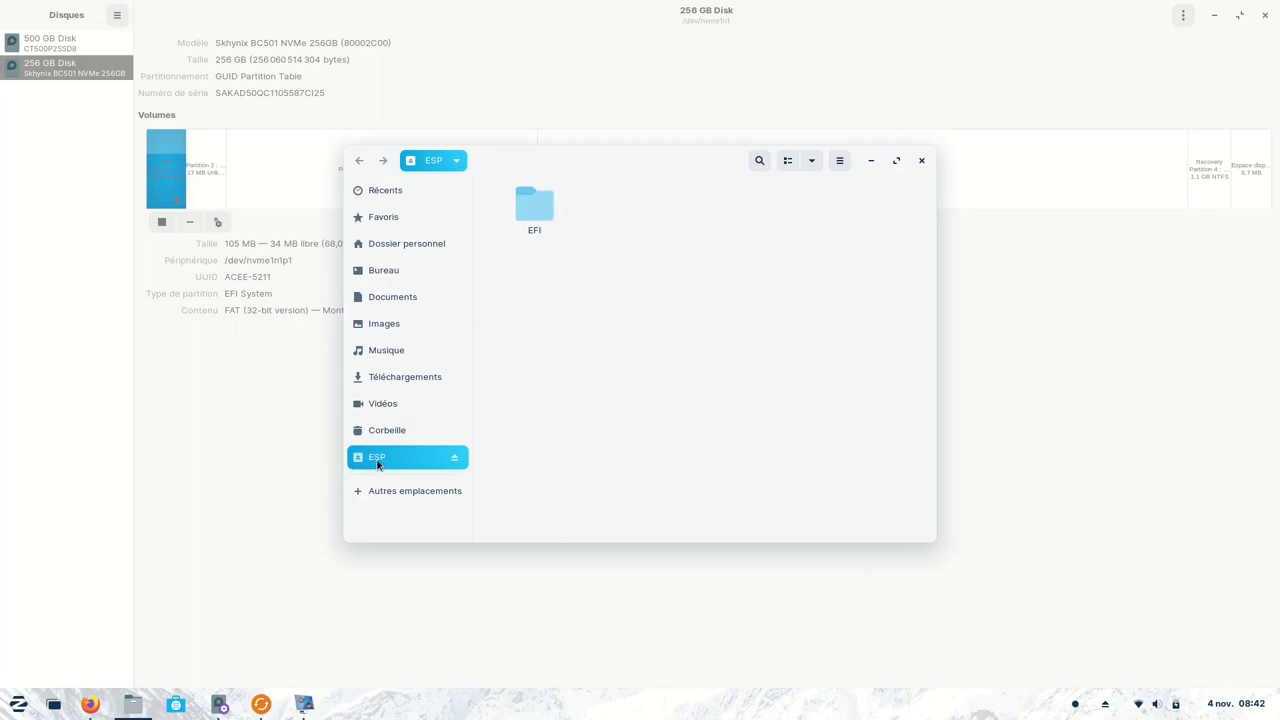
{"action": "double_click", "coordinate": [538, 208]}
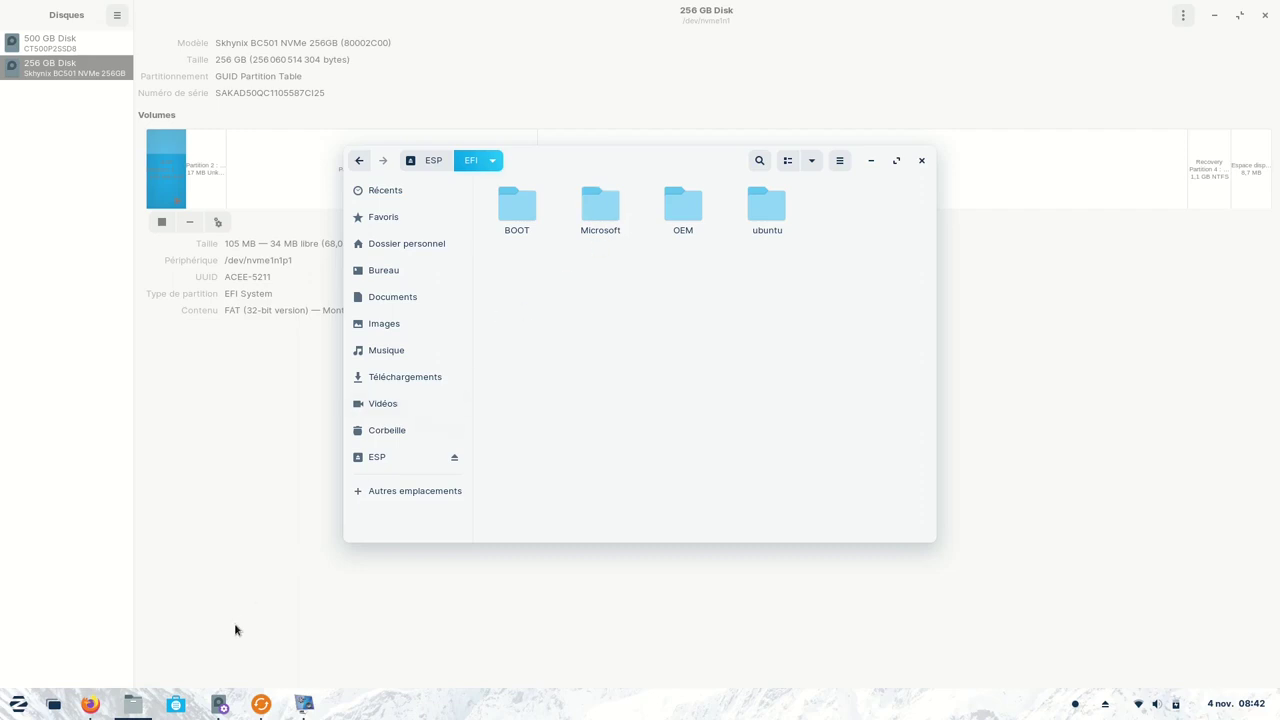
Step: Open the Images folder in a second file manager tab and view the photo IMG_20211104_074259.jpg
{"action": "middle_click", "coordinate": [383, 328]}
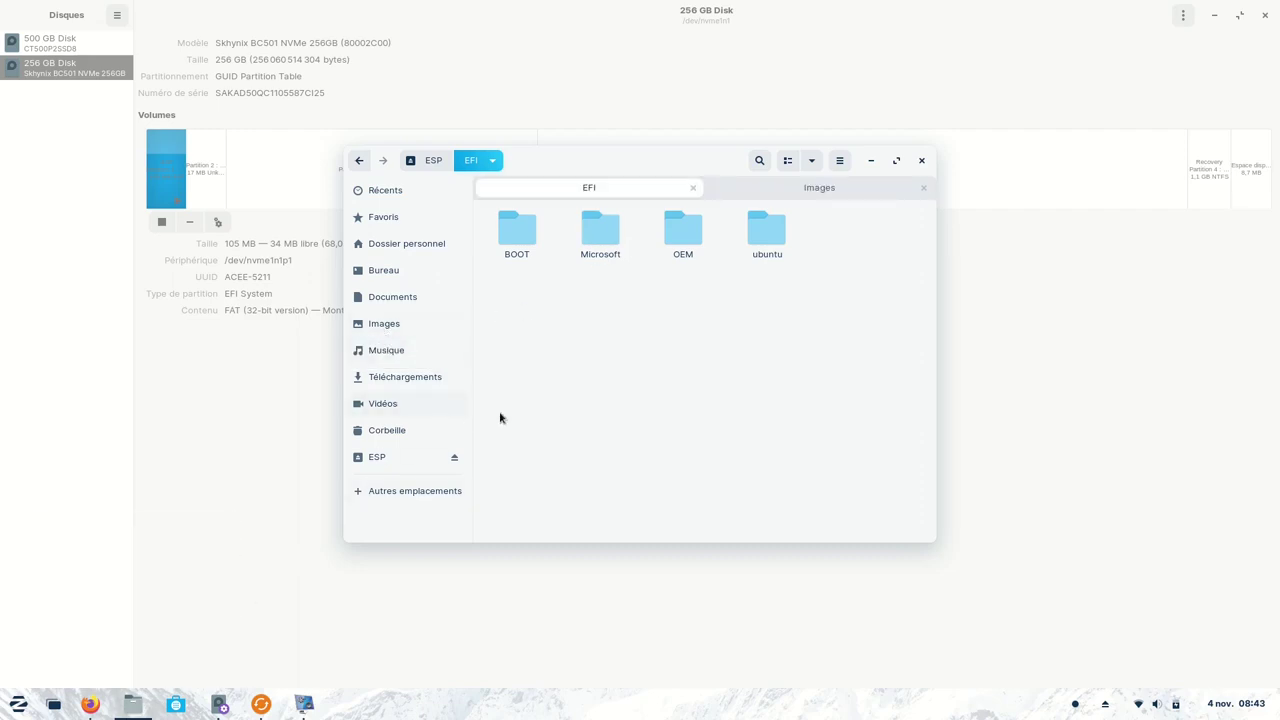
{"action": "left_click", "coordinate": [814, 189]}
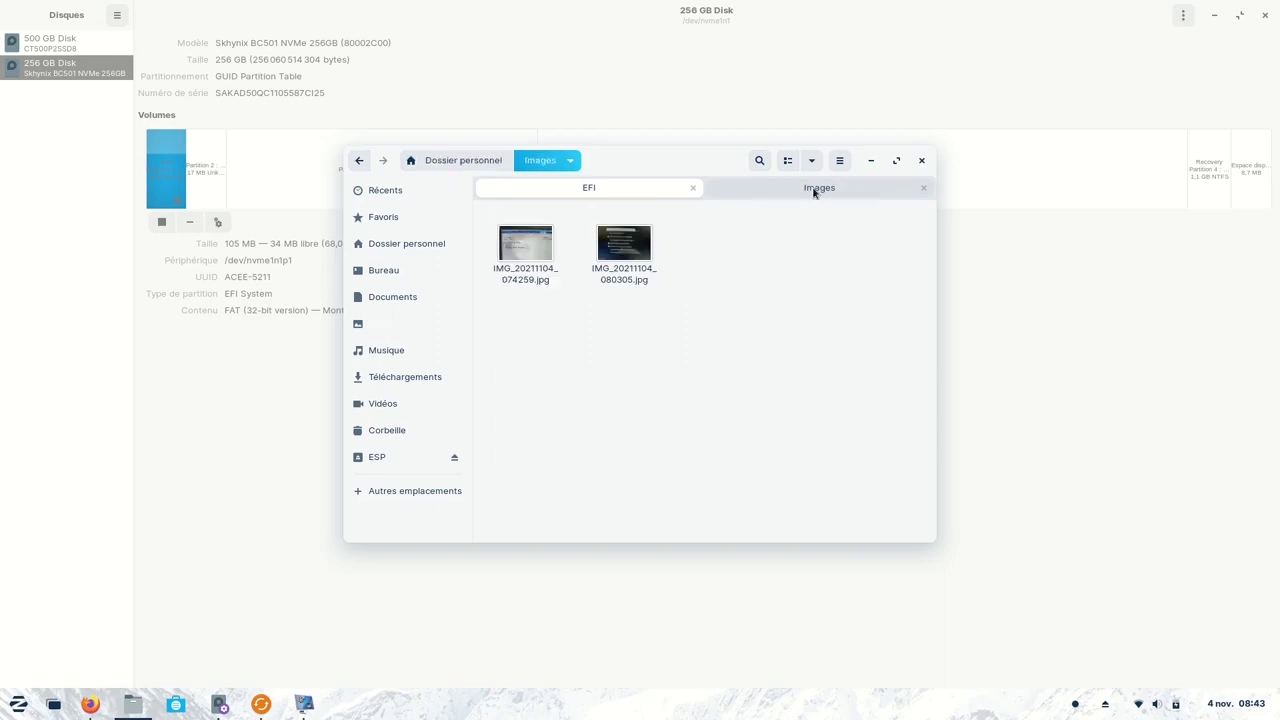
{"action": "double_click", "coordinate": [510, 244]}
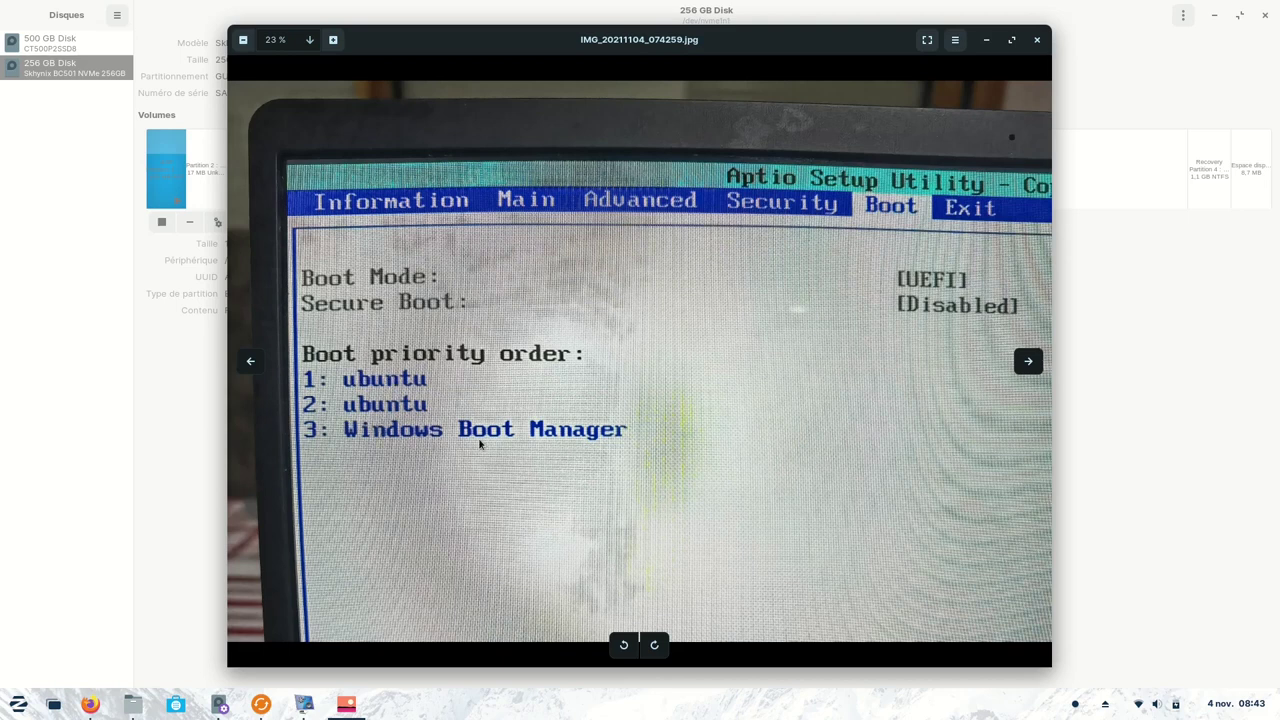
Step: Move the photo and file manager windows apart so the boot order and the EFI folder's contents can be compared
{"action": "left_click_drag", "start_coordinate": [775, 50], "coordinate": [598, 163]}
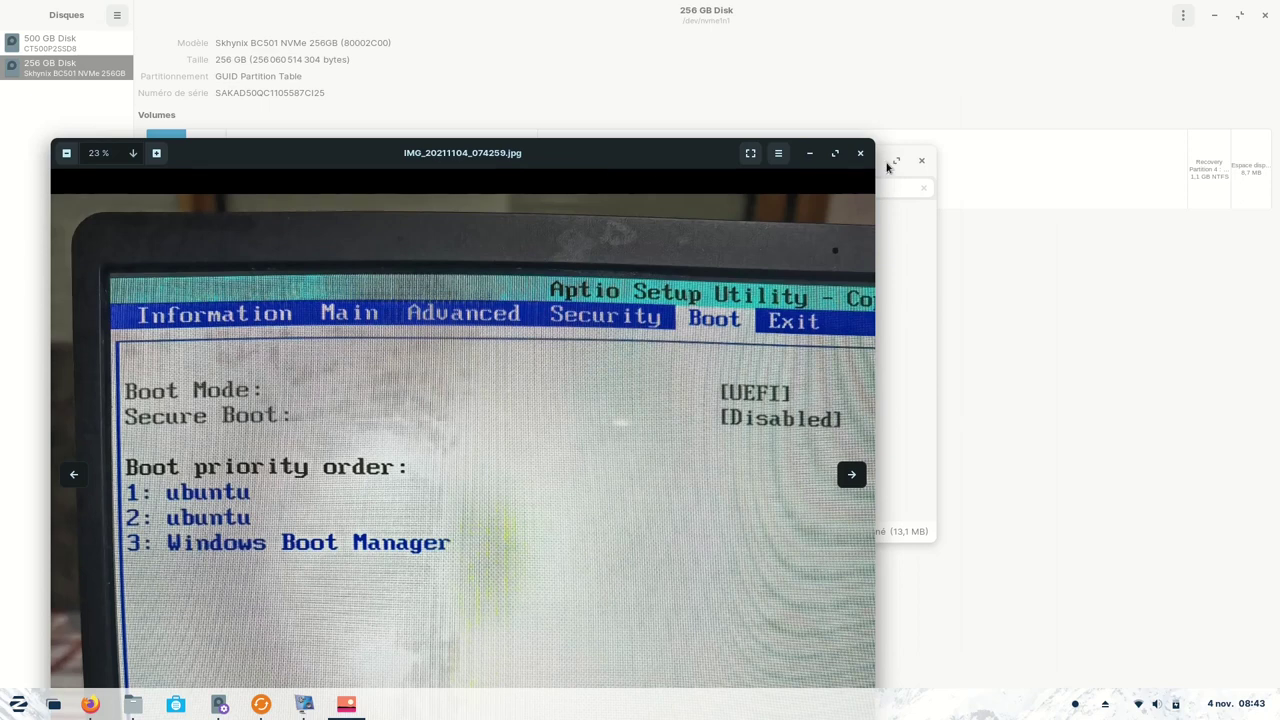
{"action": "left_click", "coordinate": [914, 320]}
{"action": "left_click_drag", "start_coordinate": [736, 156], "coordinate": [1020, 138]}
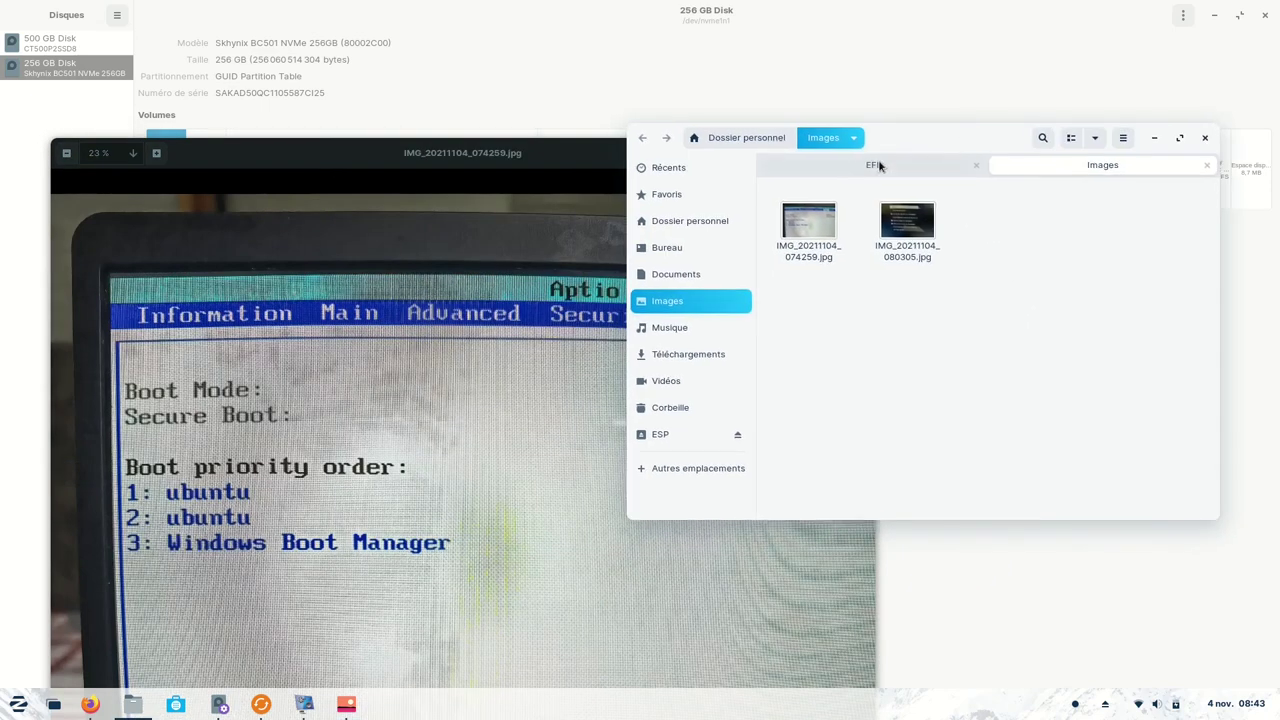
{"action": "left_click", "coordinate": [845, 166]}
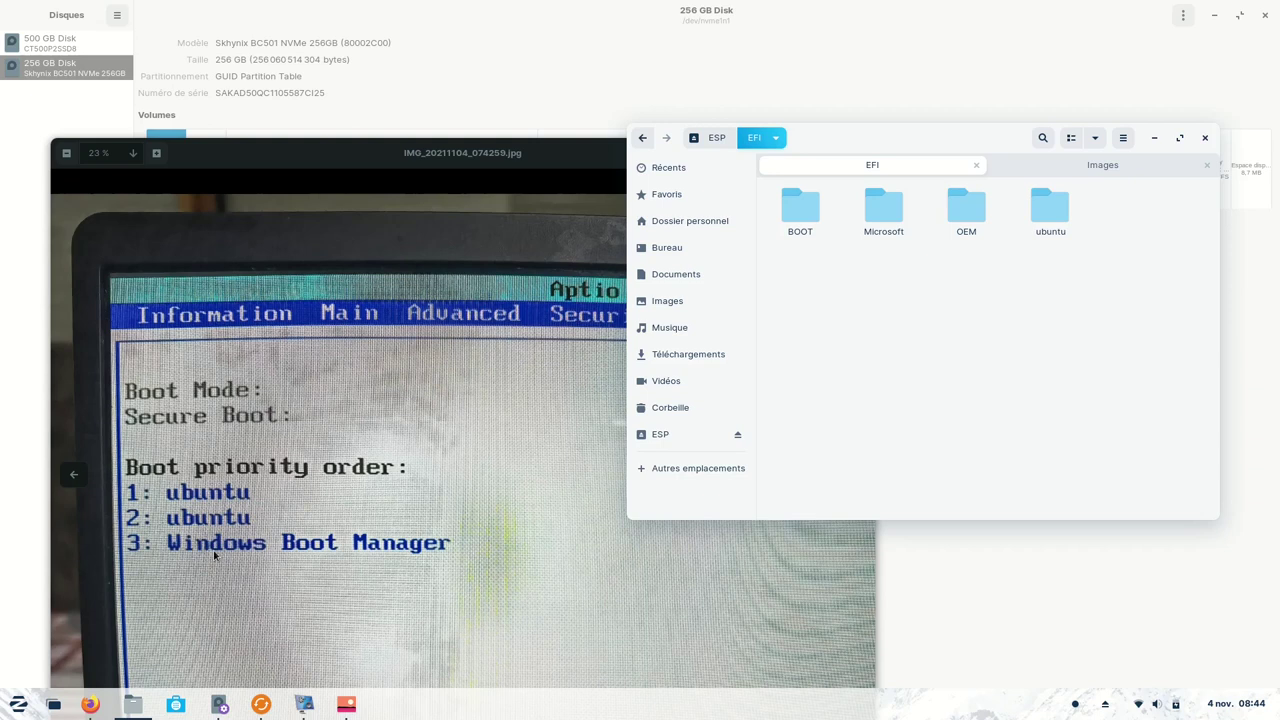
Step: Switch to Disks and examine the 500 GB disk's EFI, DATA and Linux system partitions and its free space
{"action": "key", "text": "alt+Tab"}
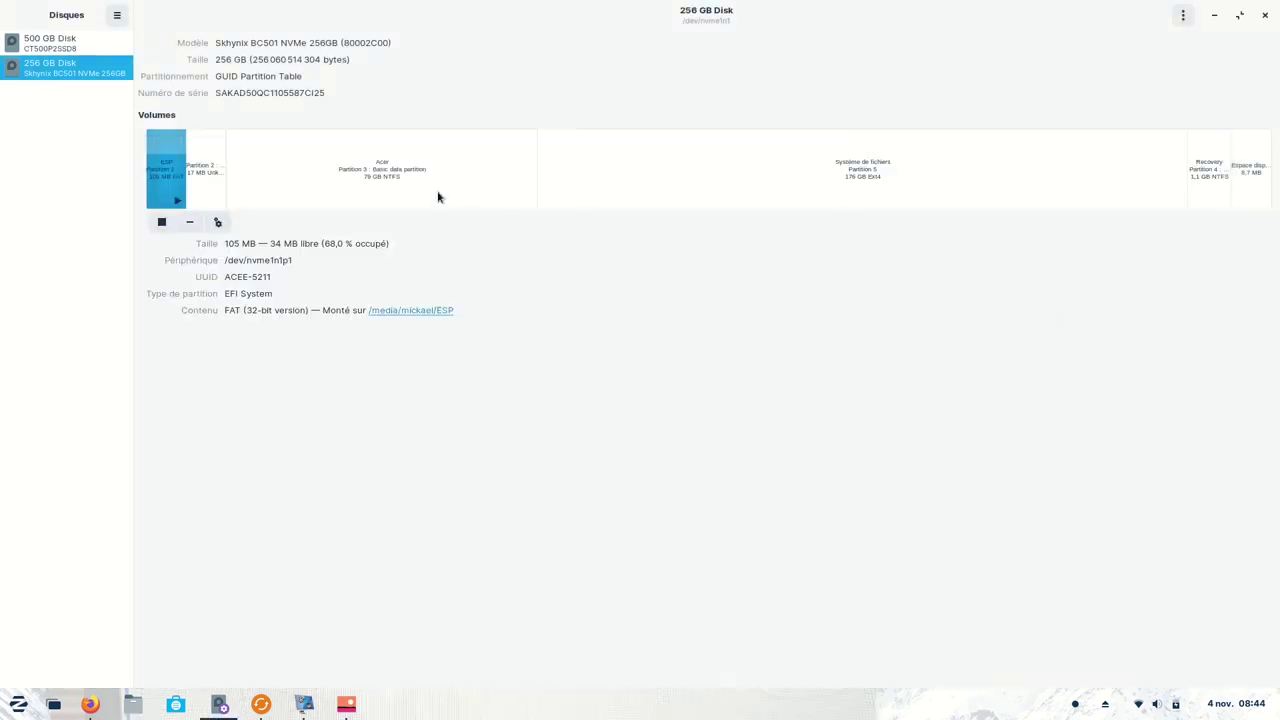
{"action": "left_click", "coordinate": [30, 42]}
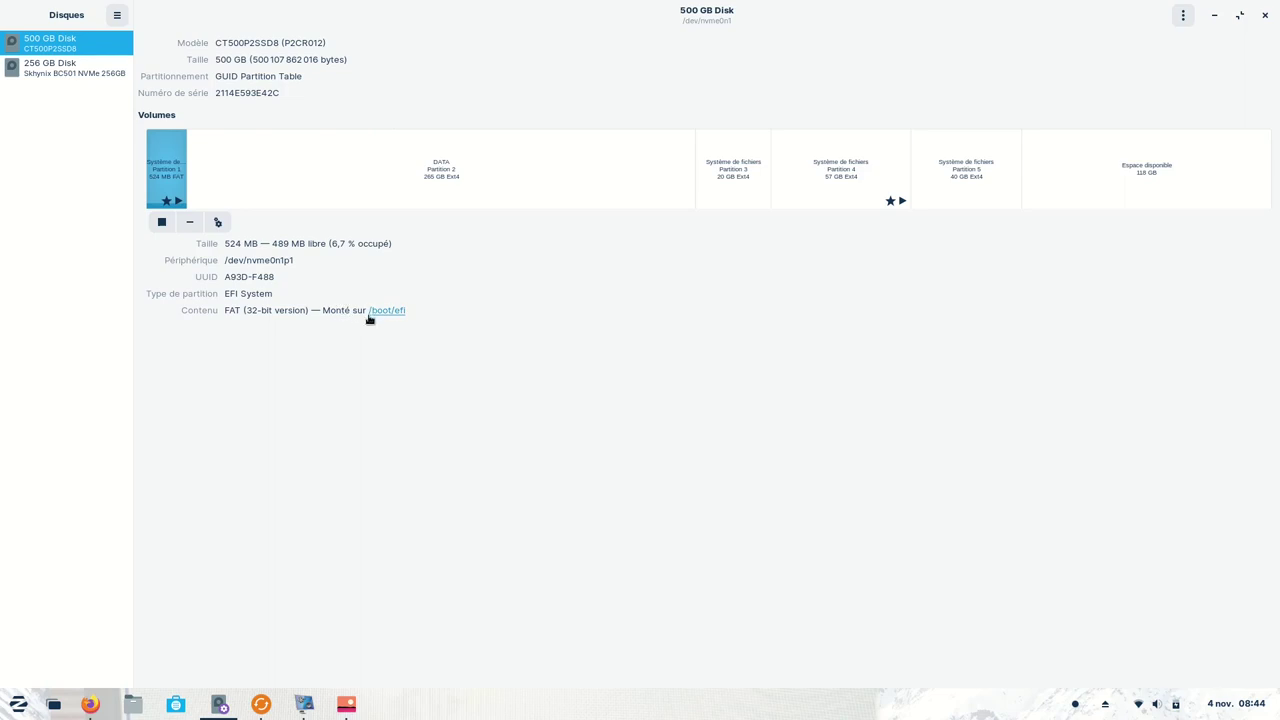
{"action": "left_click", "coordinate": [383, 175]}
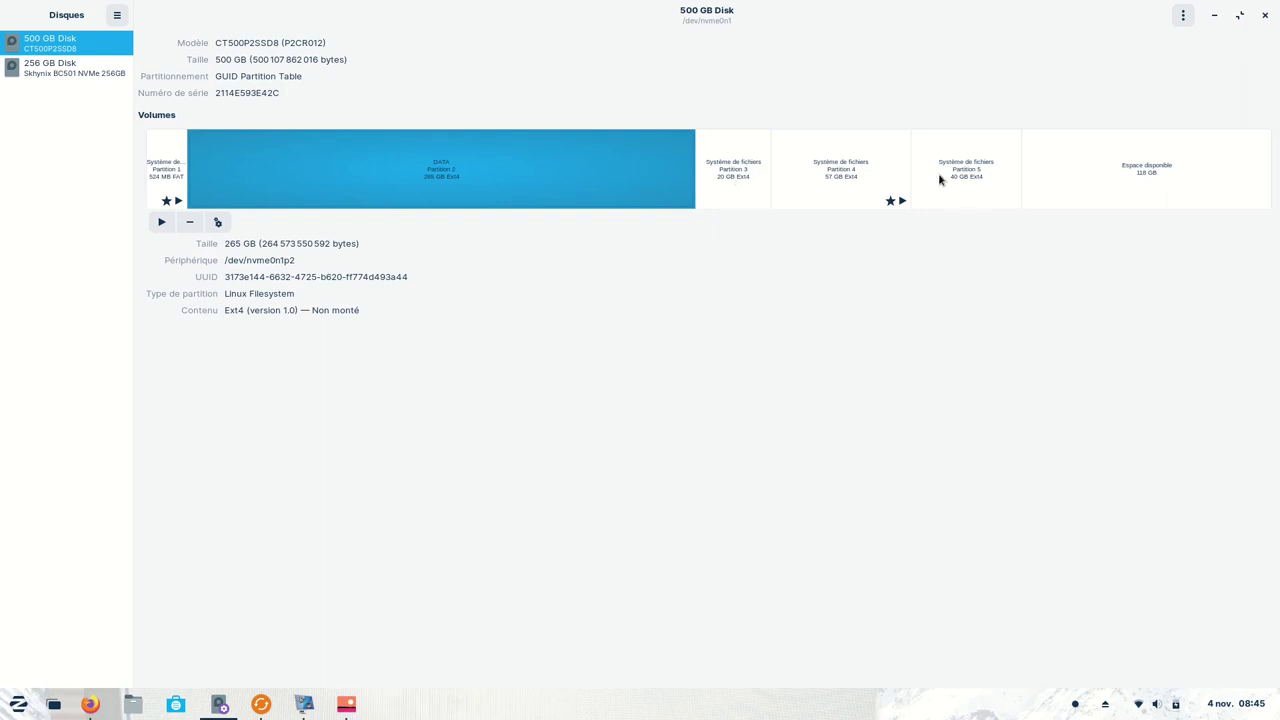
{"action": "left_click", "coordinate": [764, 175]}
{"action": "left_click", "coordinate": [818, 175]}
{"action": "left_click", "coordinate": [976, 174]}
{"action": "left_click", "coordinate": [1110, 181]}
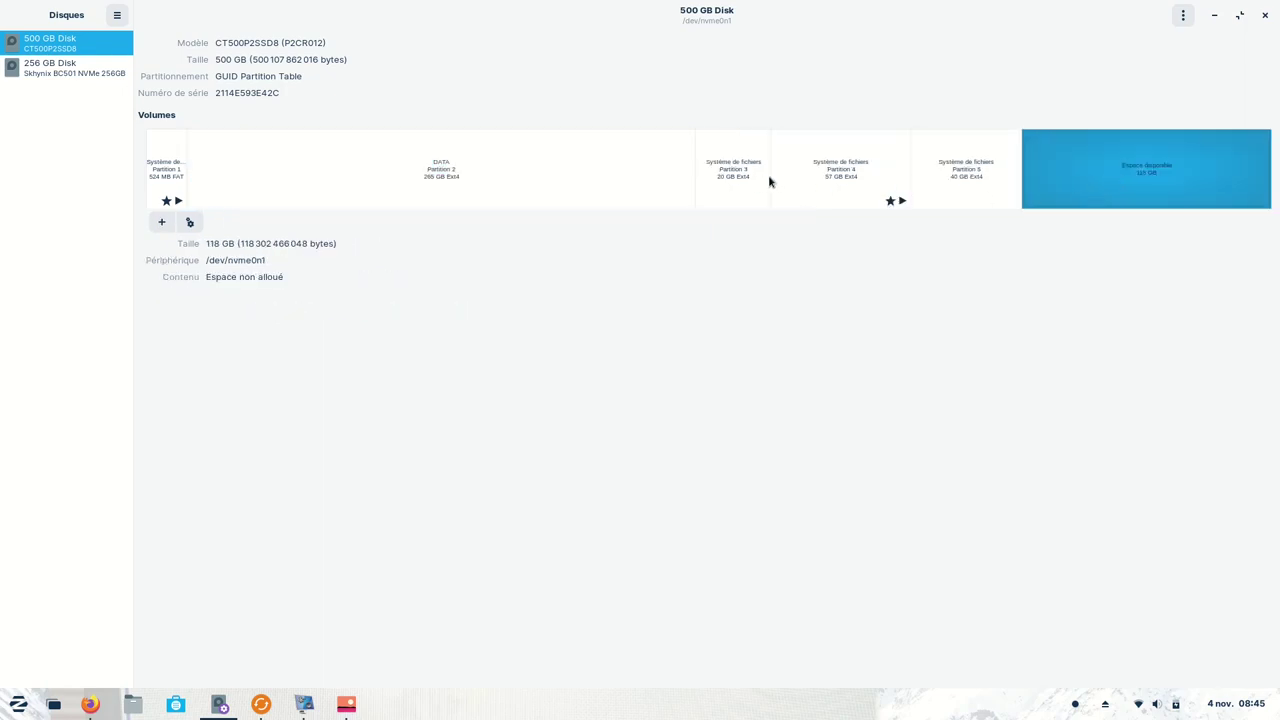
Step: Review partitions 3, 4 and 5 and the free space of the 500 GB disk again, ending on its EFI partition
{"action": "left_click", "coordinate": [749, 174]}
{"action": "left_click", "coordinate": [818, 181]}
{"action": "left_click", "coordinate": [978, 177]}
{"action": "left_click", "coordinate": [1089, 178]}
{"action": "left_click", "coordinate": [741, 186]}
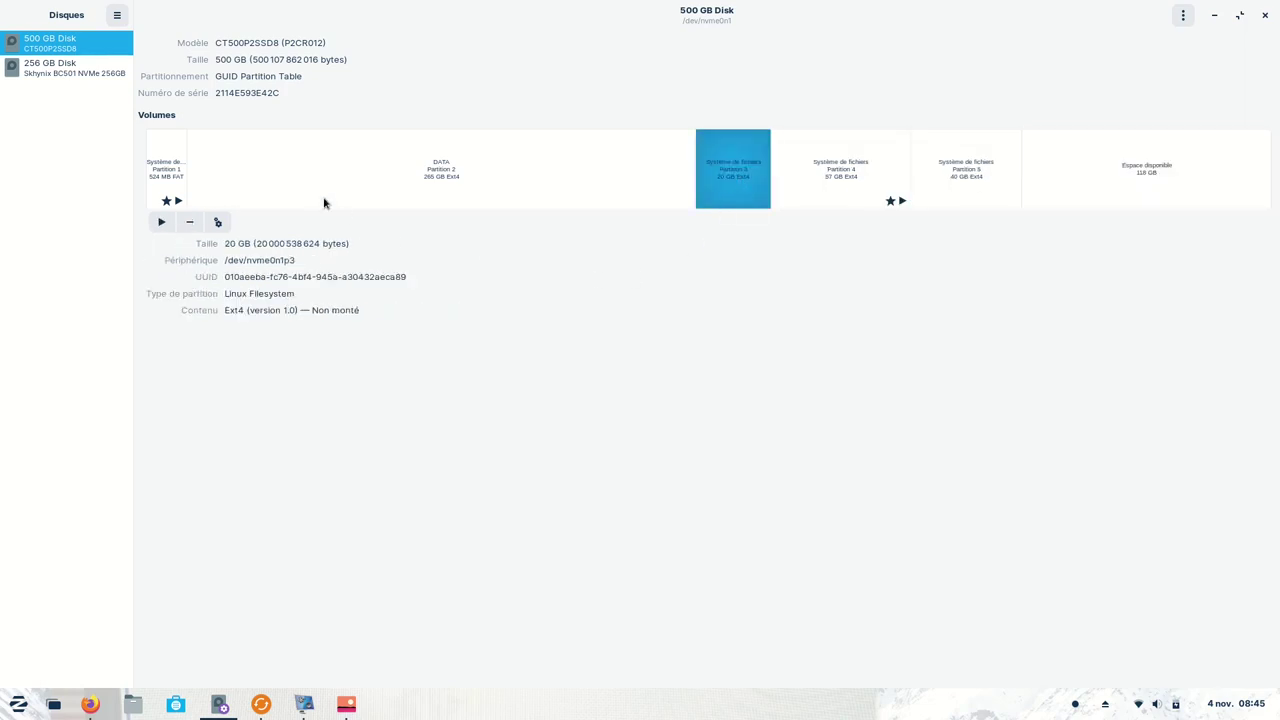
{"action": "left_click", "coordinate": [167, 204]}
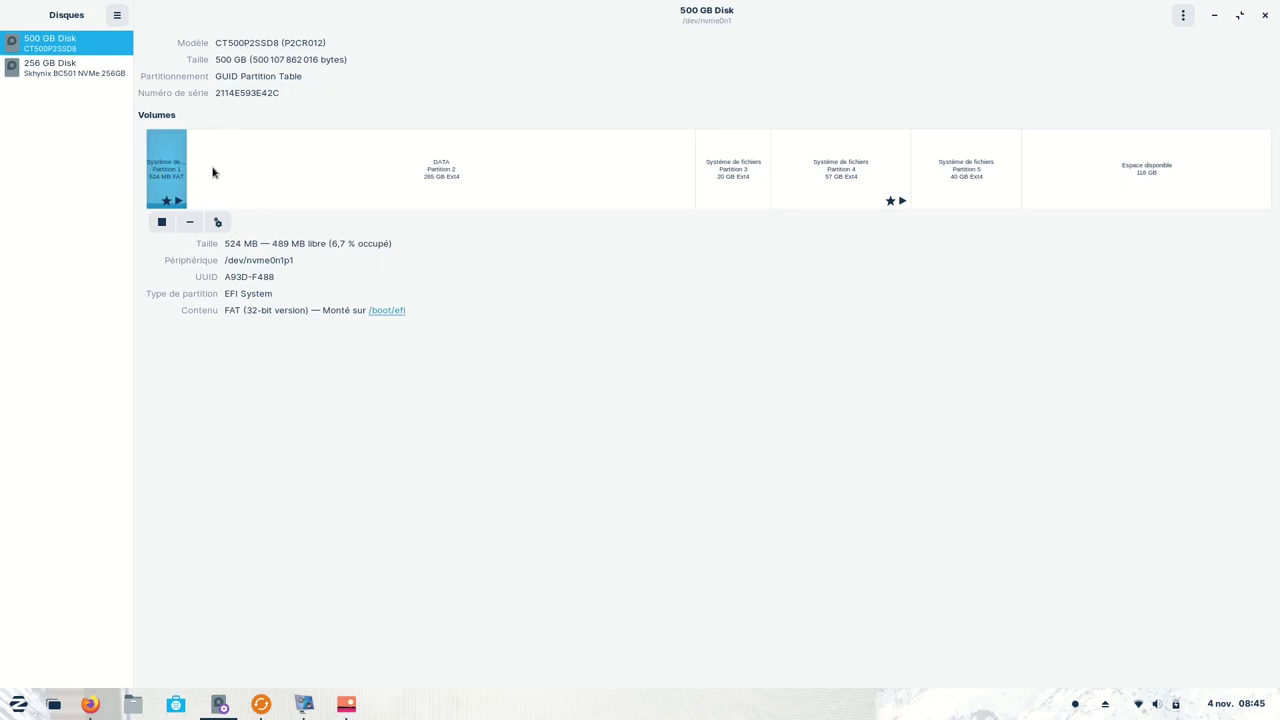
Step: Open the /boot/efi mount point of the 500 GB disk's EFI partition and go up to its parent boot folder
{"action": "left_click", "coordinate": [388, 162]}
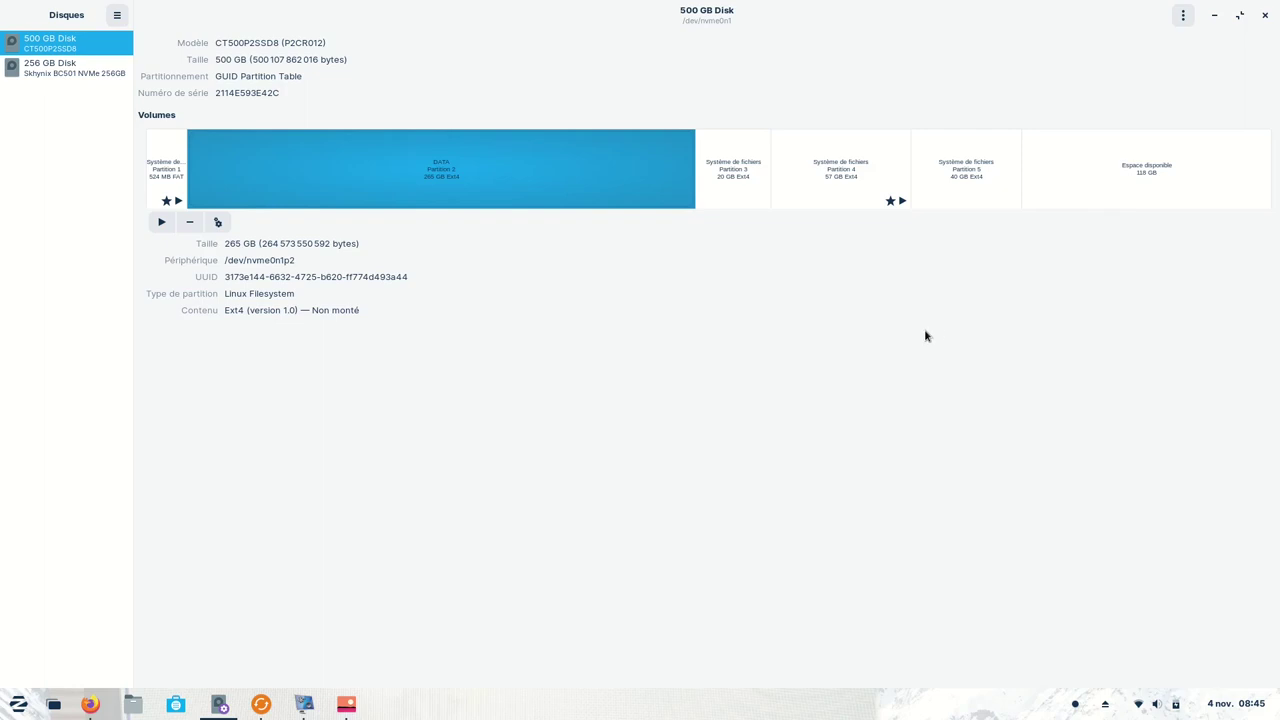
{"action": "left_click", "coordinate": [166, 163]}
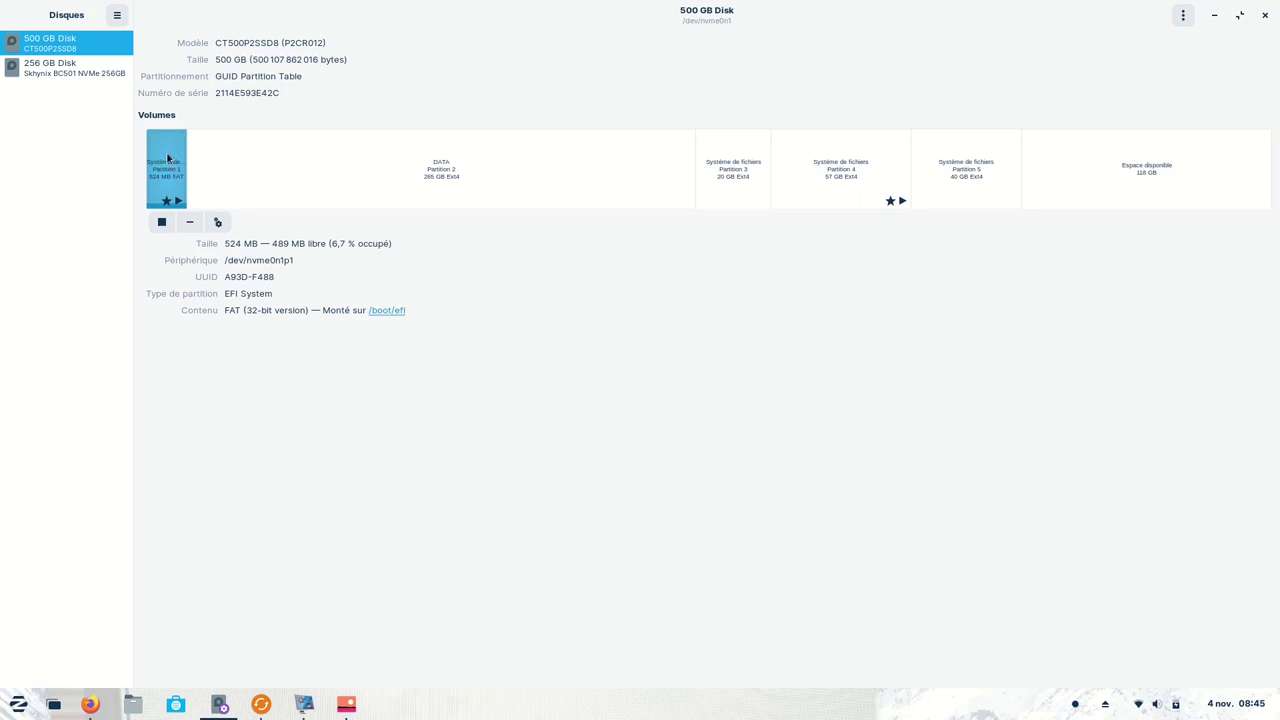
{"action": "left_click", "coordinate": [388, 311]}
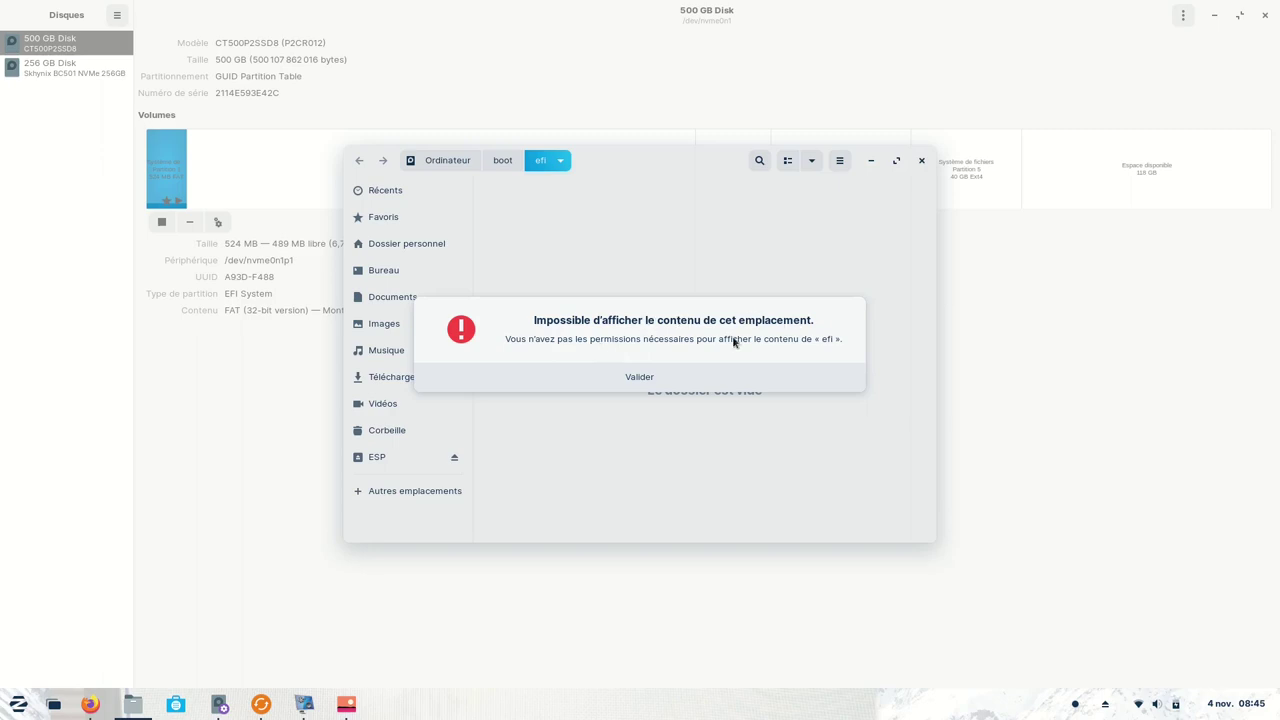
{"action": "left_click", "coordinate": [632, 380]}
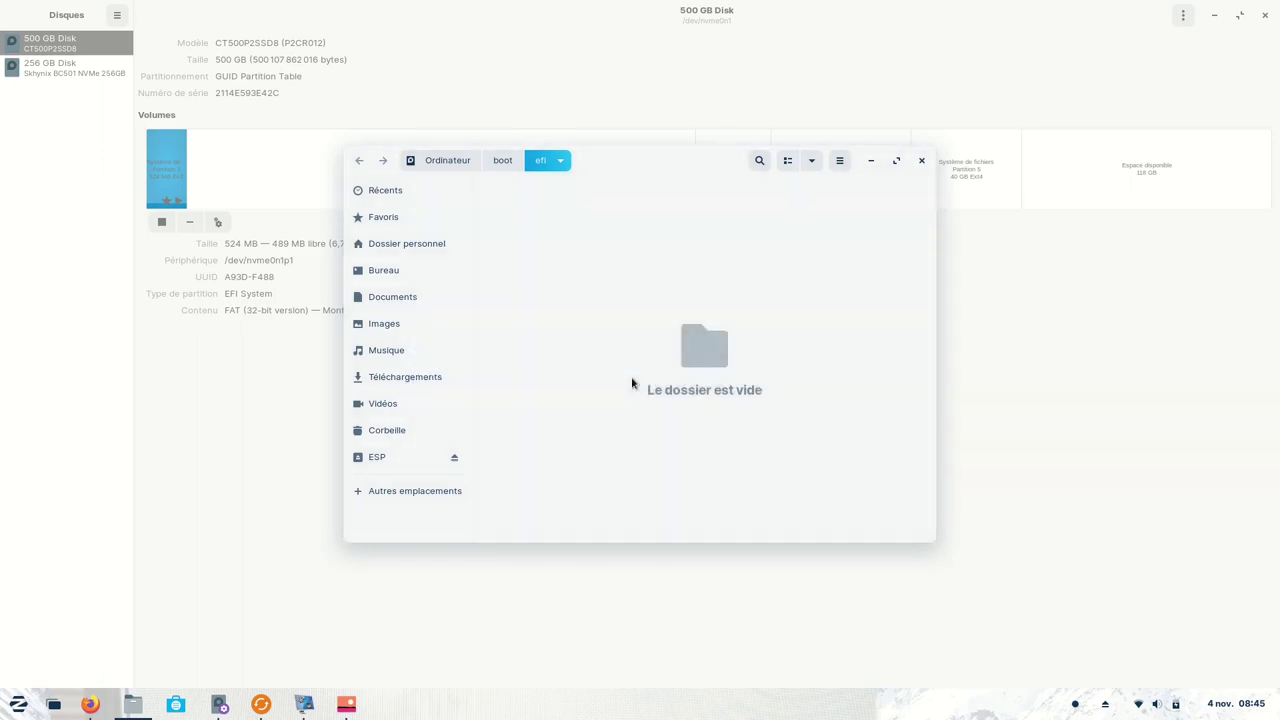
{"action": "left_click", "coordinate": [500, 162]}
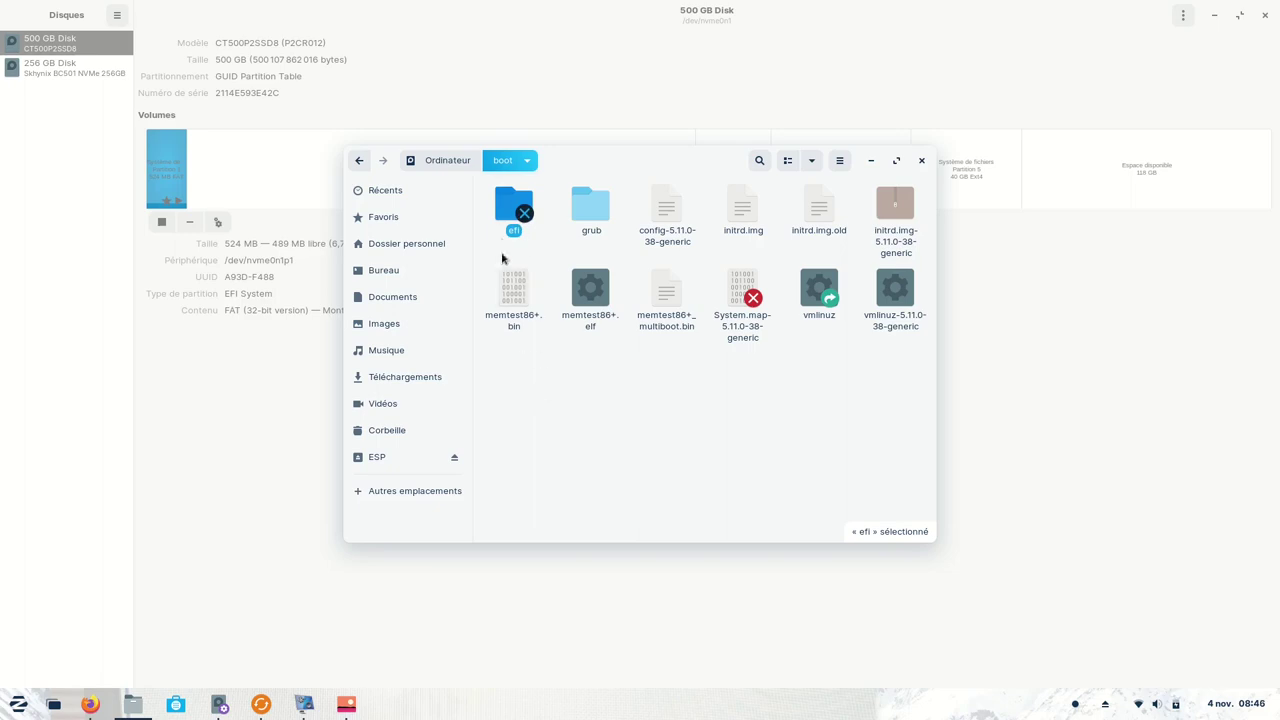
Step: Open the protected efi folder by entering the account password, show its EFI subfolder and move the window aside
{"action": "double_click", "coordinate": [513, 210]}
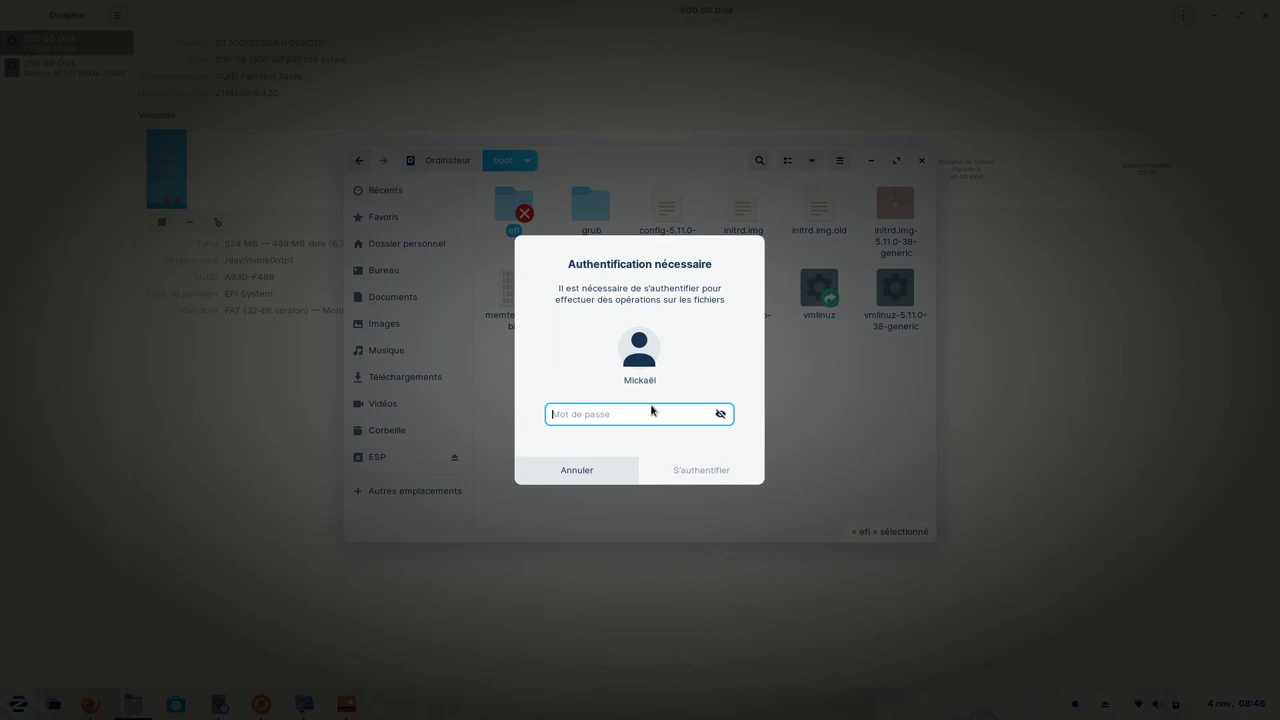
{"action": "type", "text": "•"}
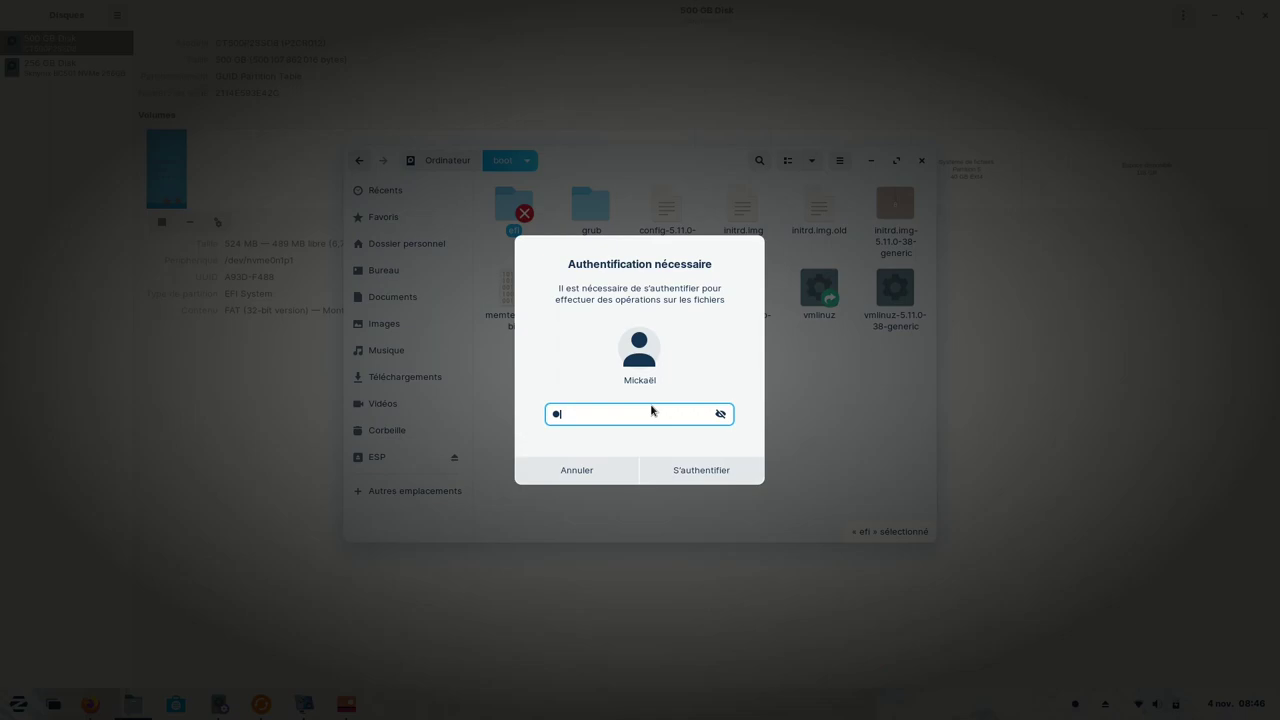
{"action": "key", "text": "Return"}
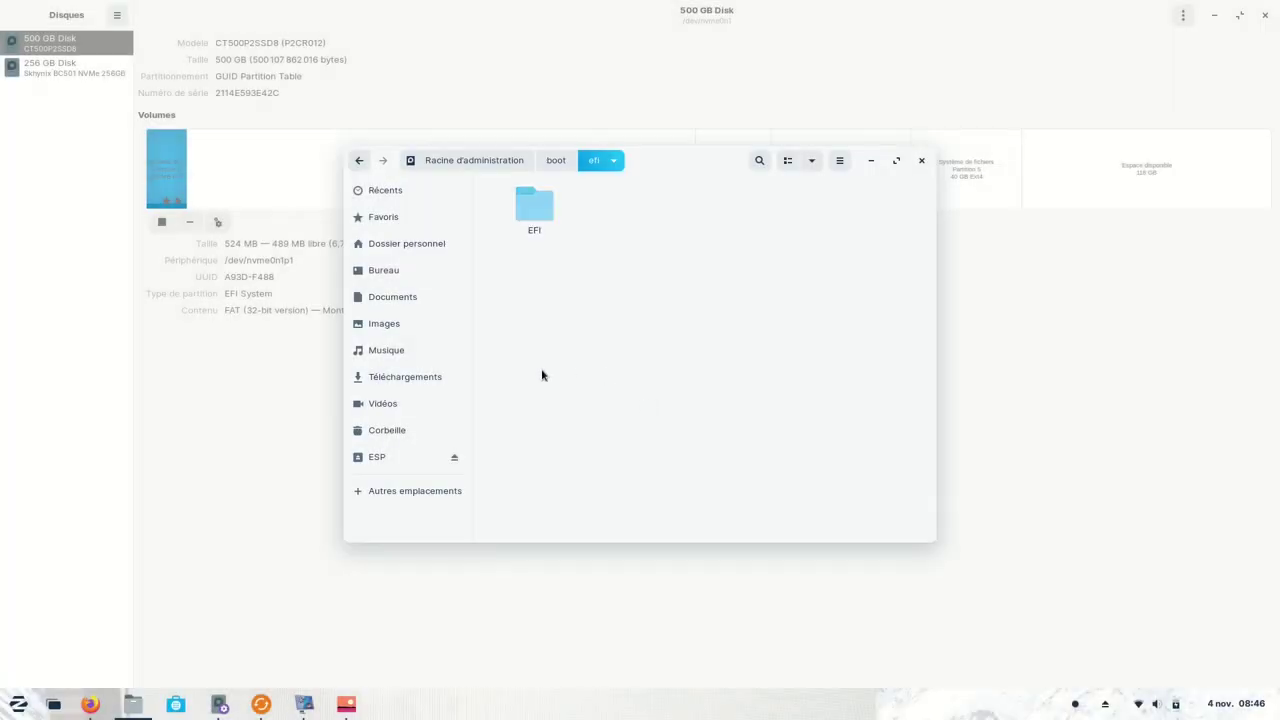
{"action": "double_click", "coordinate": [532, 214]}
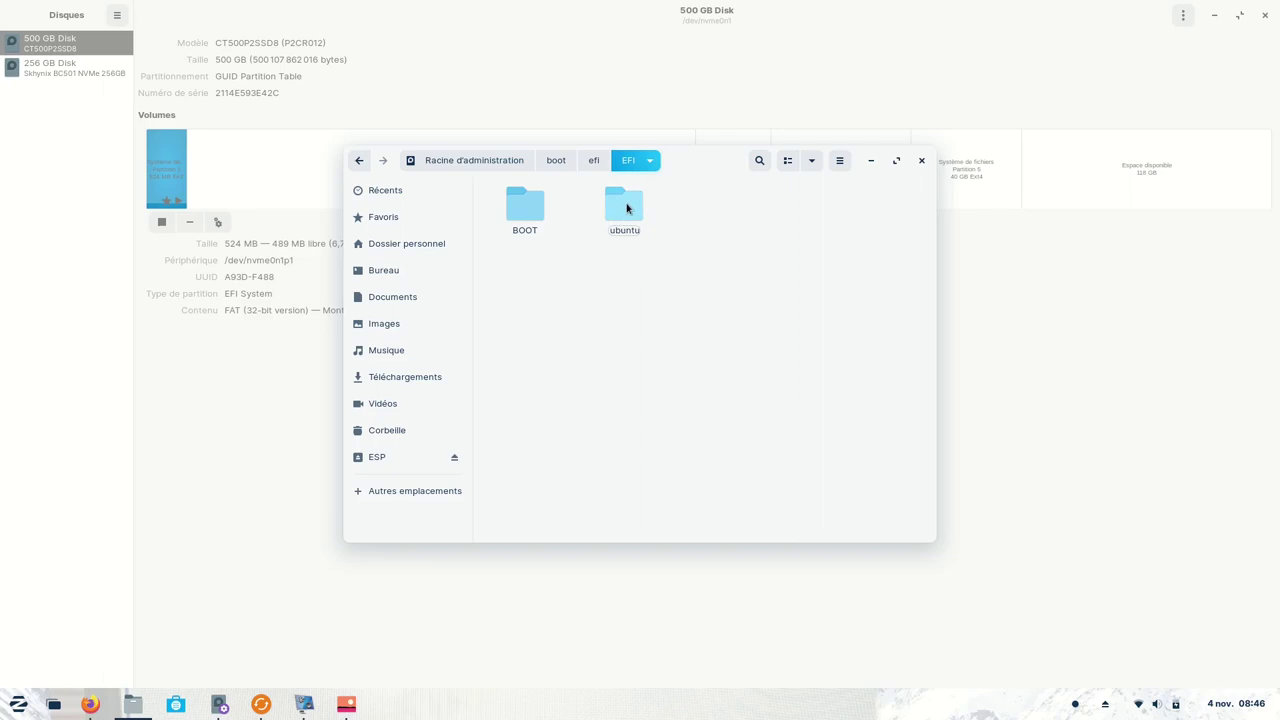
{"action": "left_click_drag", "start_coordinate": [700, 163], "coordinate": [1038, 18]}
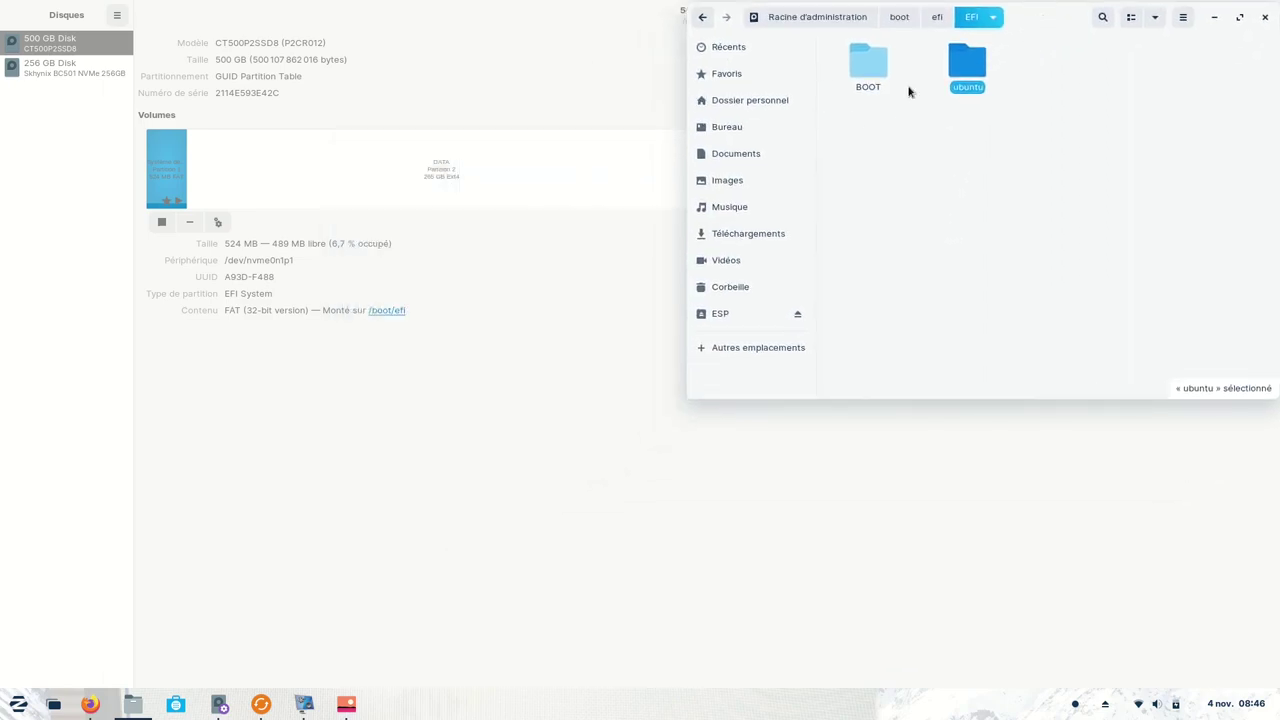
Step: Open the EFI folder on the 256 GB disk's ESP partition and move its window clear of the partition details
{"action": "left_click", "coordinate": [40, 70]}
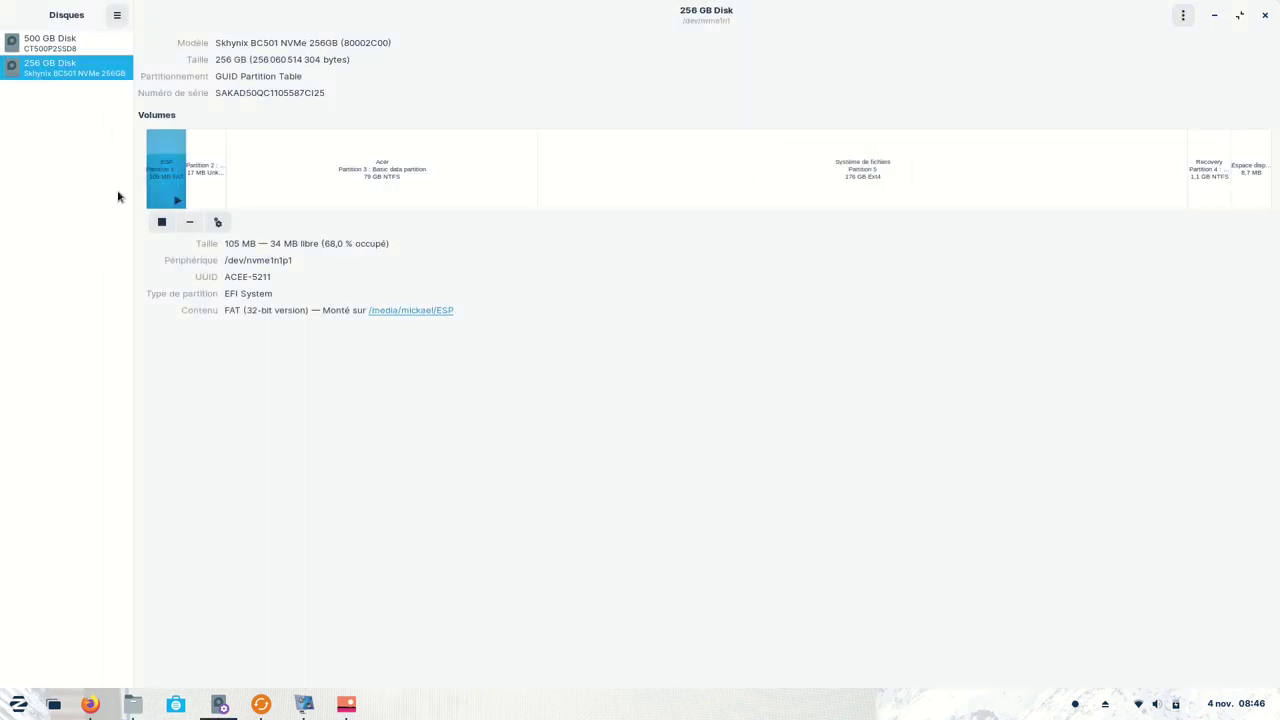
{"action": "left_click", "coordinate": [411, 311]}
{"action": "double_click", "coordinate": [542, 218]}
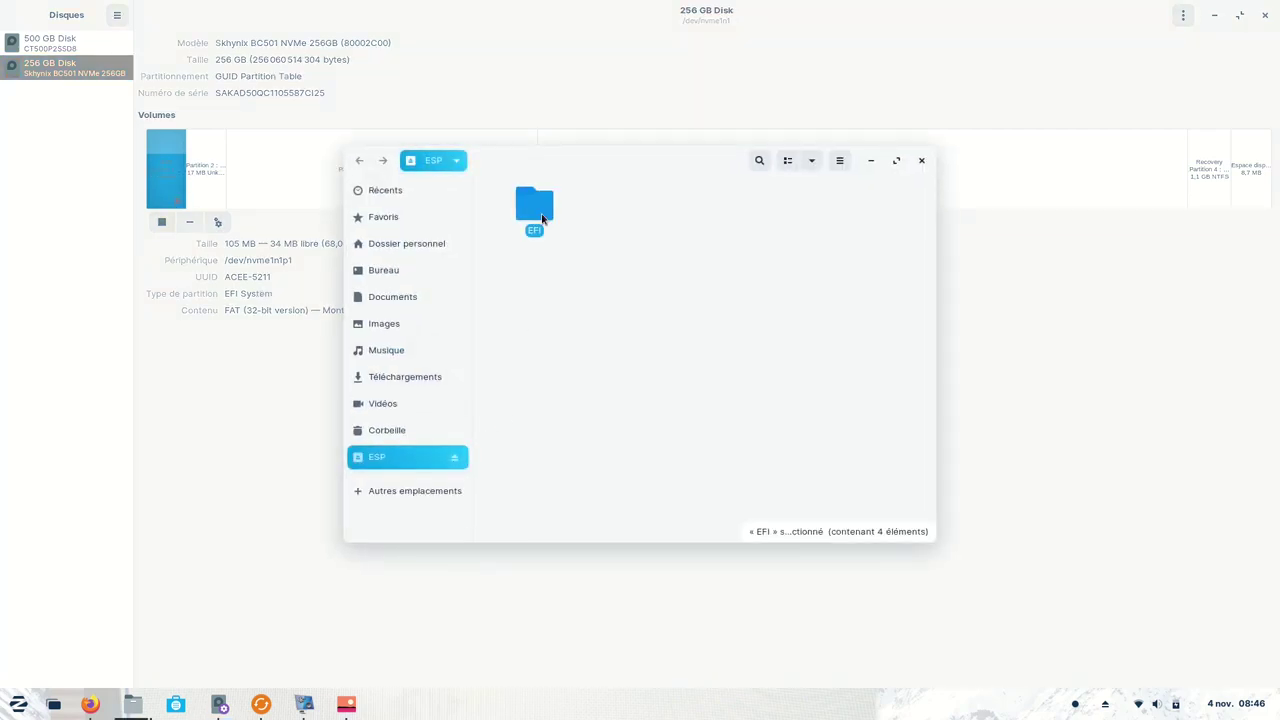
{"action": "left_click_drag", "start_coordinate": [680, 161], "coordinate": [1004, 322]}
{"action": "right_click", "coordinate": [1004, 322]}
{"action": "left_click", "coordinate": [1048, 426]}
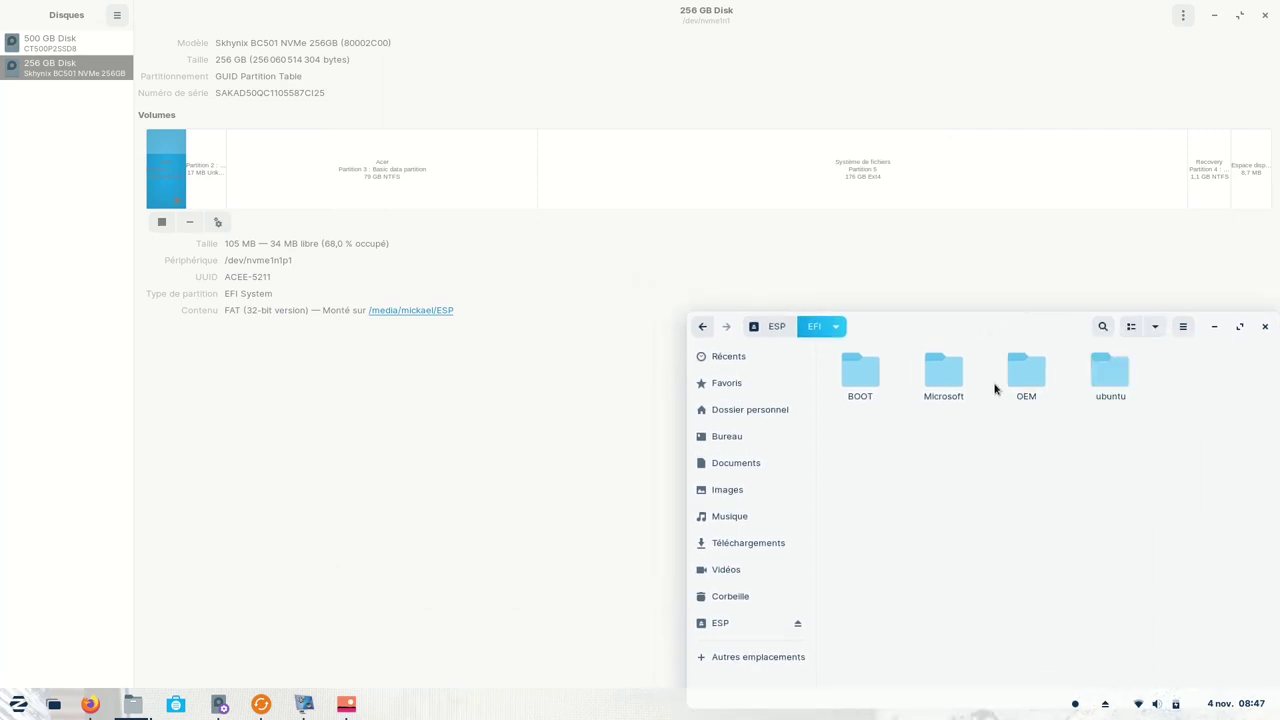
Step: Bring the administrator EFI window forward and reduce its height so both disks' EFI folders are visible
{"action": "mouse_move", "coordinate": [133, 706]}
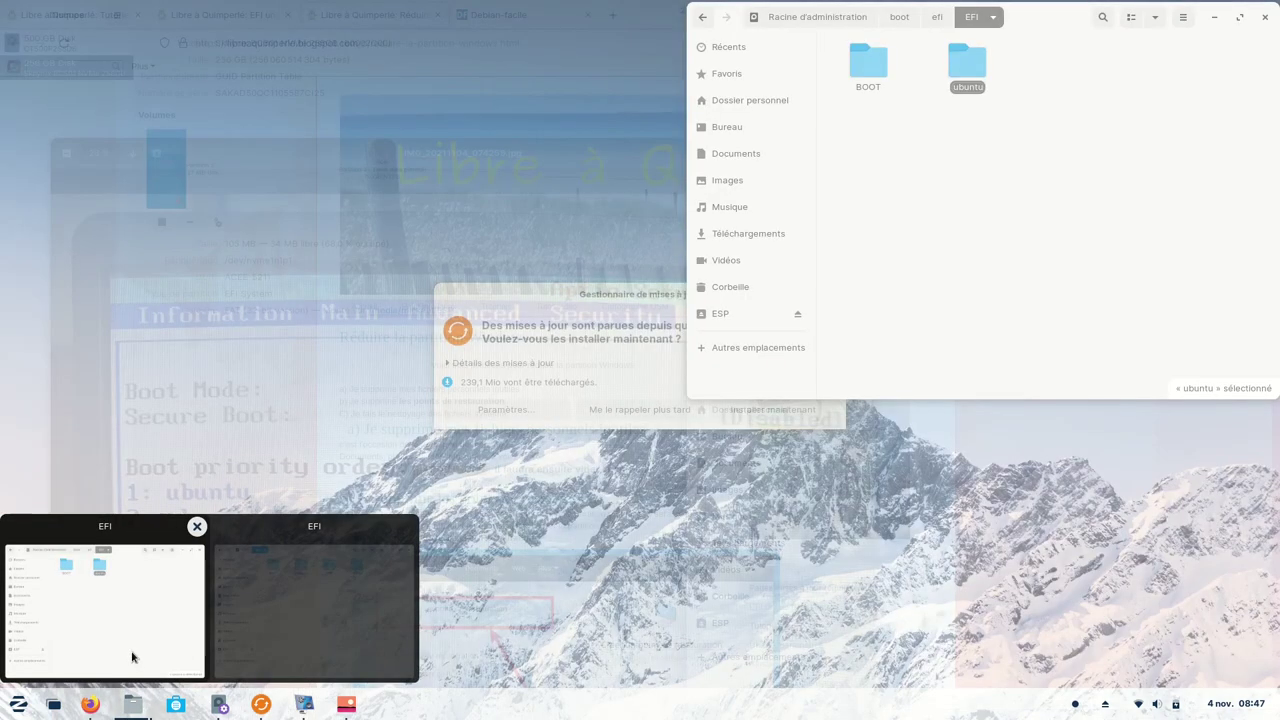
{"action": "left_click", "coordinate": [138, 652]}
{"action": "left_click_drag", "start_coordinate": [1010, 398], "coordinate": [1002, 301]}
{"action": "left_click", "coordinate": [980, 366]}
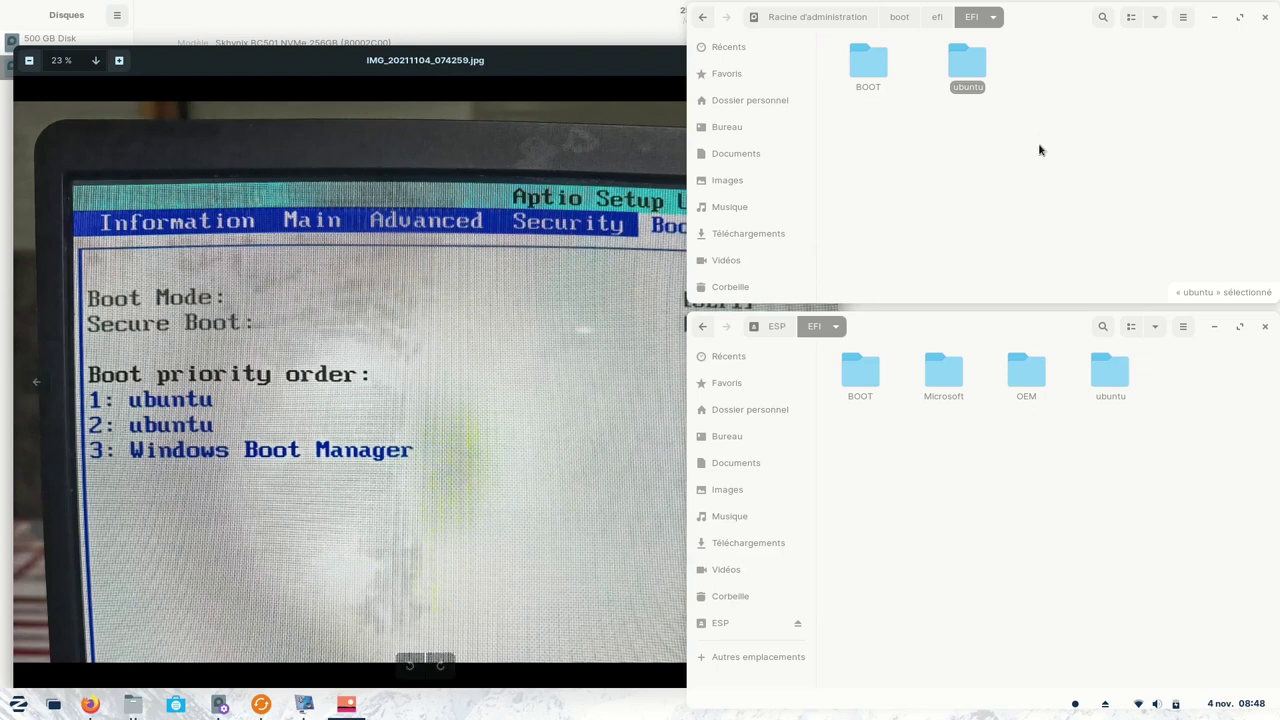
Step: Copy the Microsoft folder from the ESP partition's EFI folder into the 500 GB disk's EFI folder
{"action": "left_click", "coordinate": [1012, 552]}
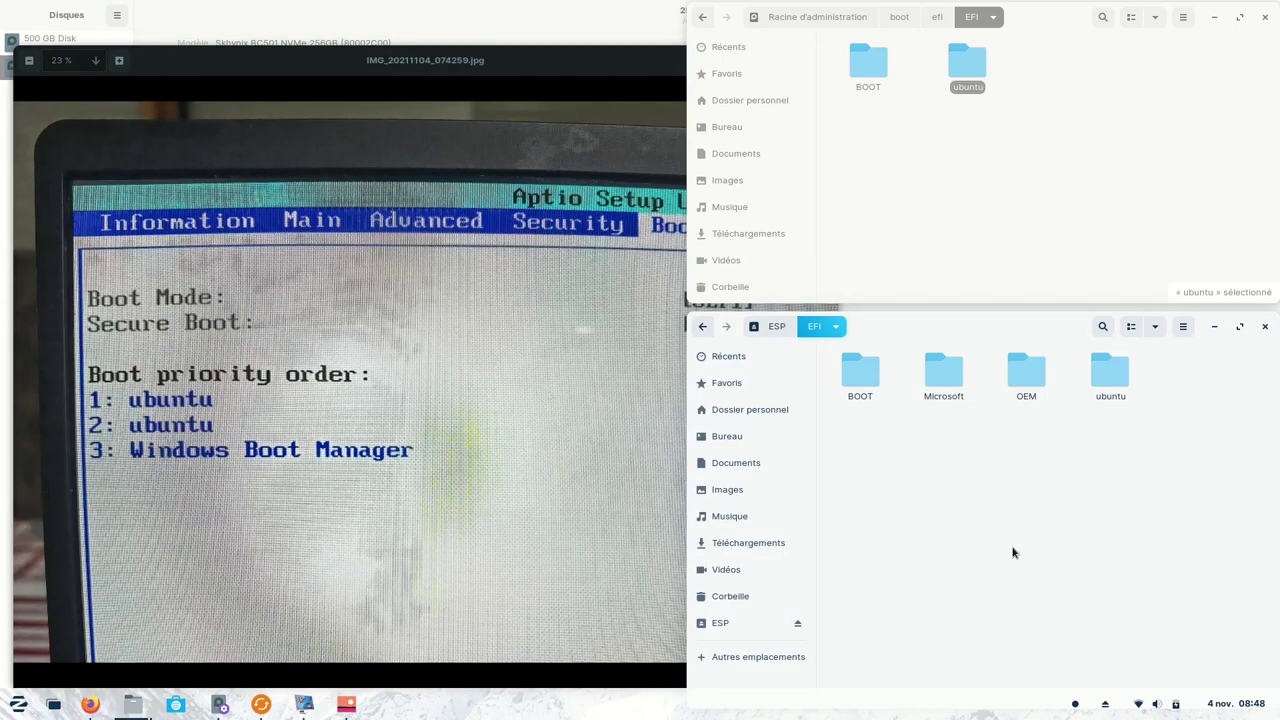
{"action": "right_click", "coordinate": [947, 384]}
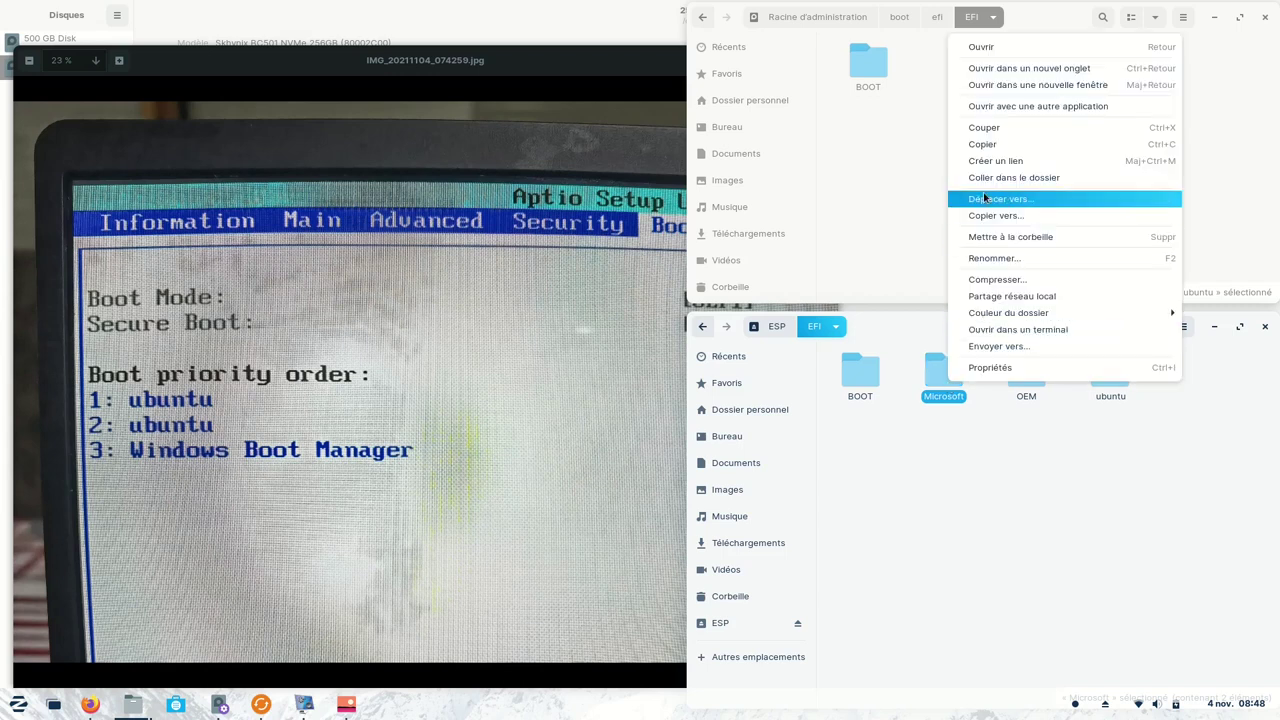
{"action": "left_click", "coordinate": [999, 139]}
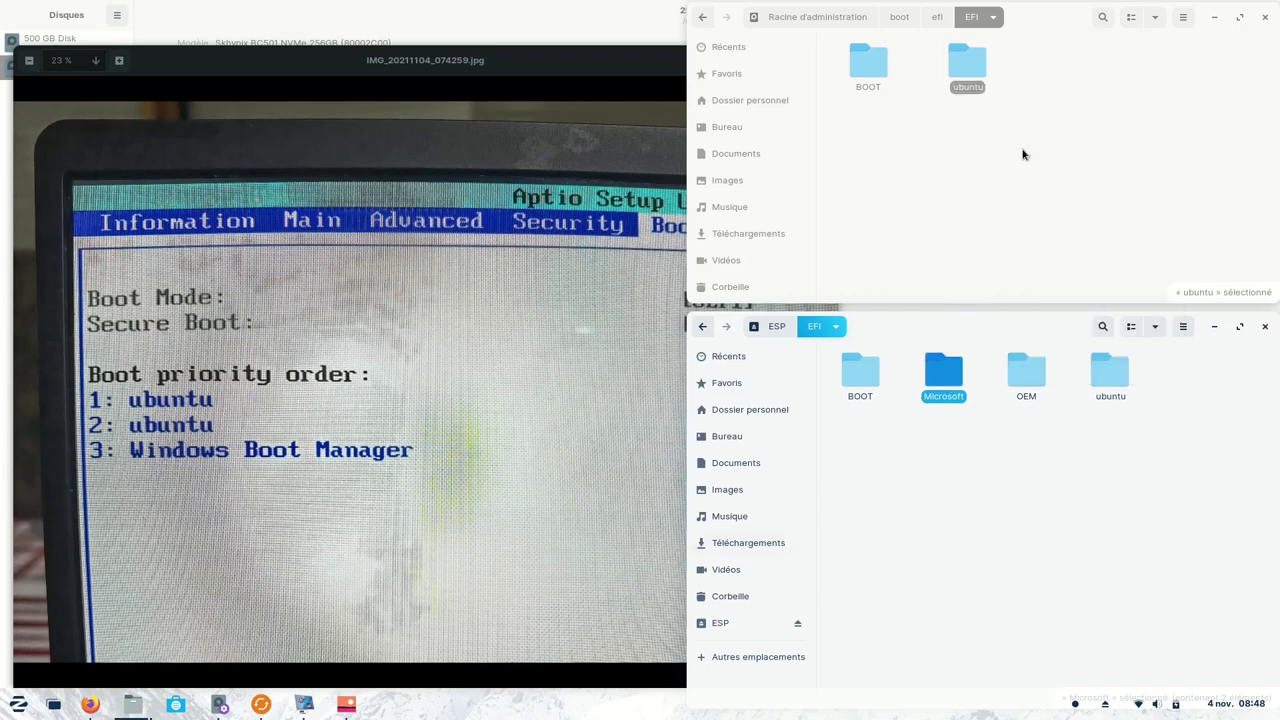
{"action": "left_click", "coordinate": [1070, 107]}
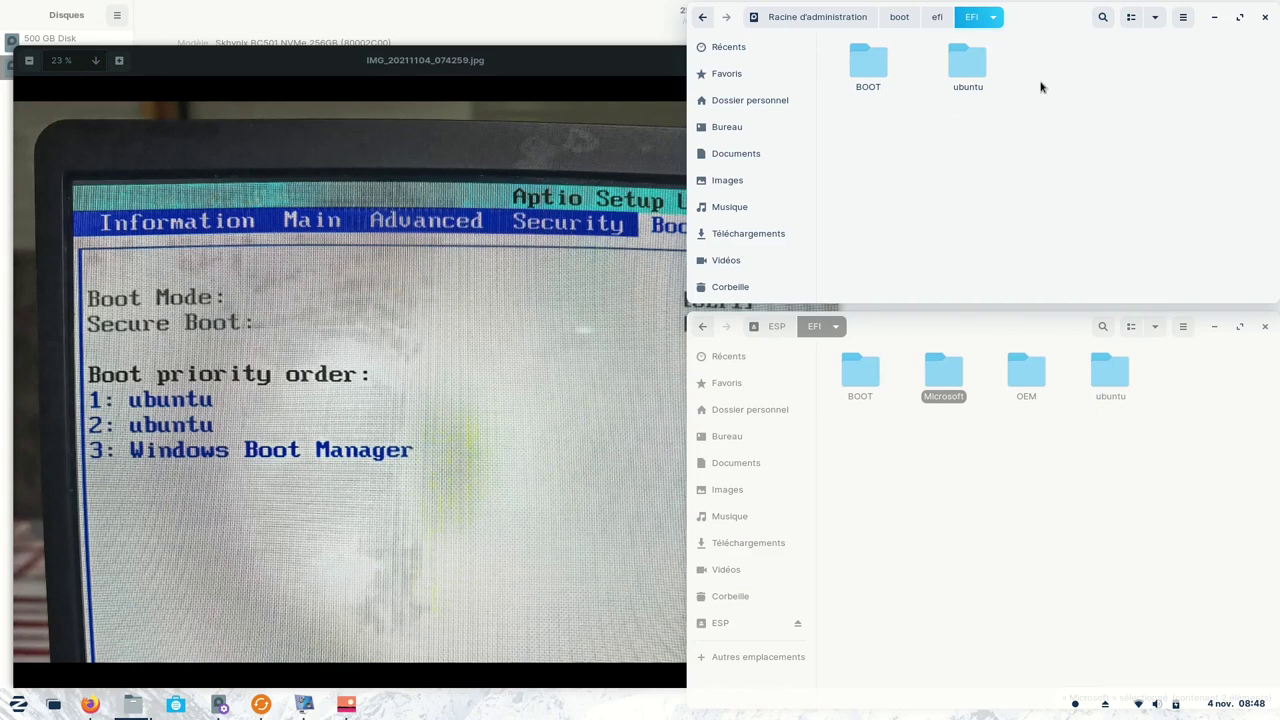
{"action": "right_click", "coordinate": [1052, 94]}
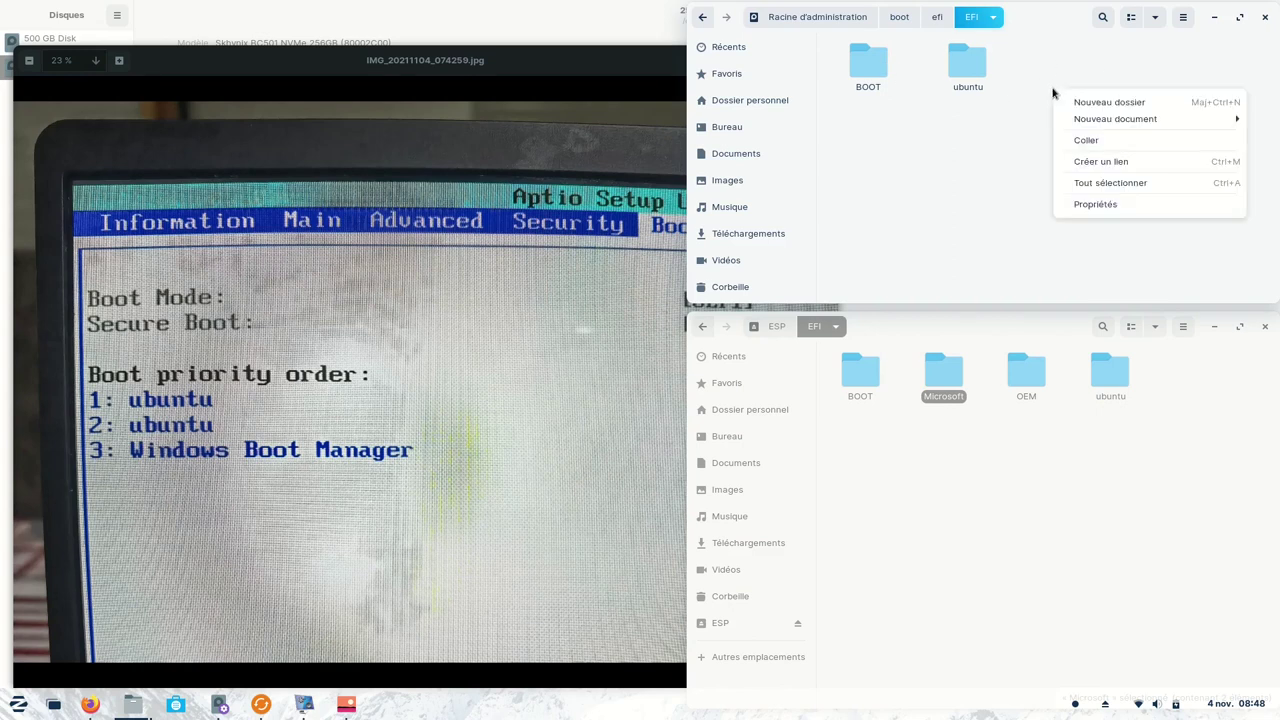
{"action": "left_click", "coordinate": [1080, 141]}
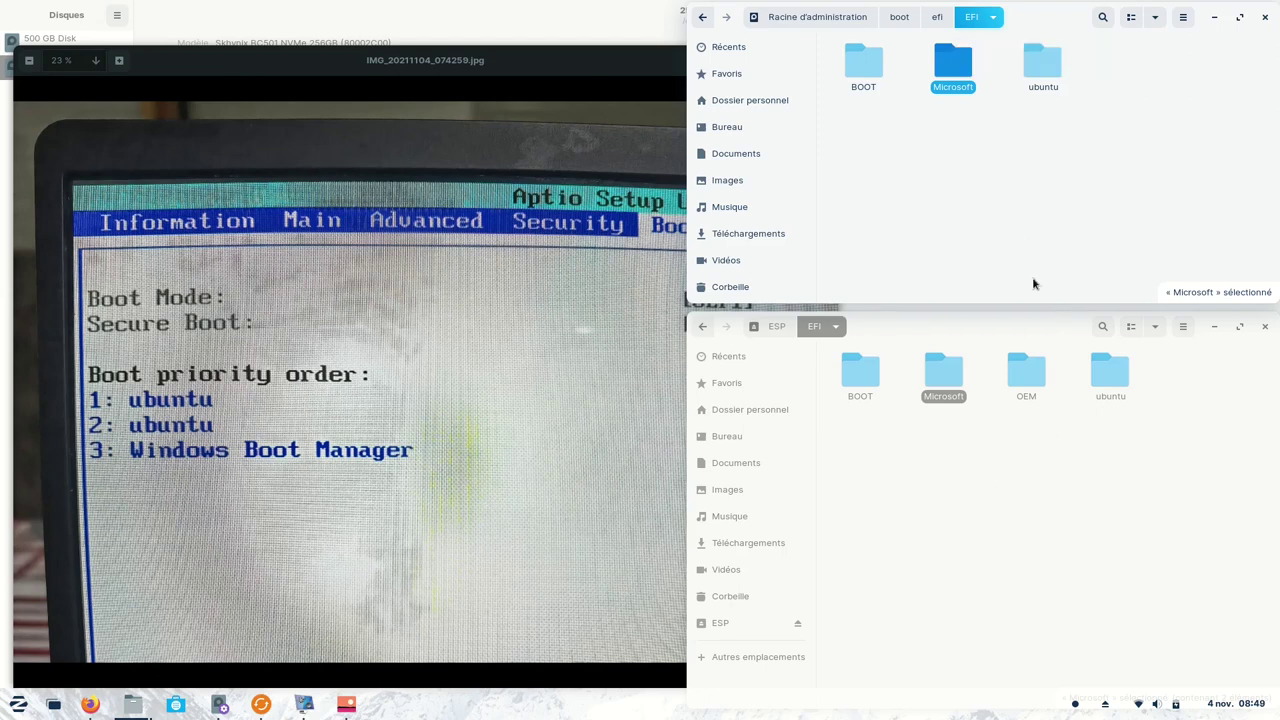
Step: Compare the Microsoft folders in both EFI windows with the boot priority order in the photo
{"action": "left_click", "coordinate": [1051, 533]}
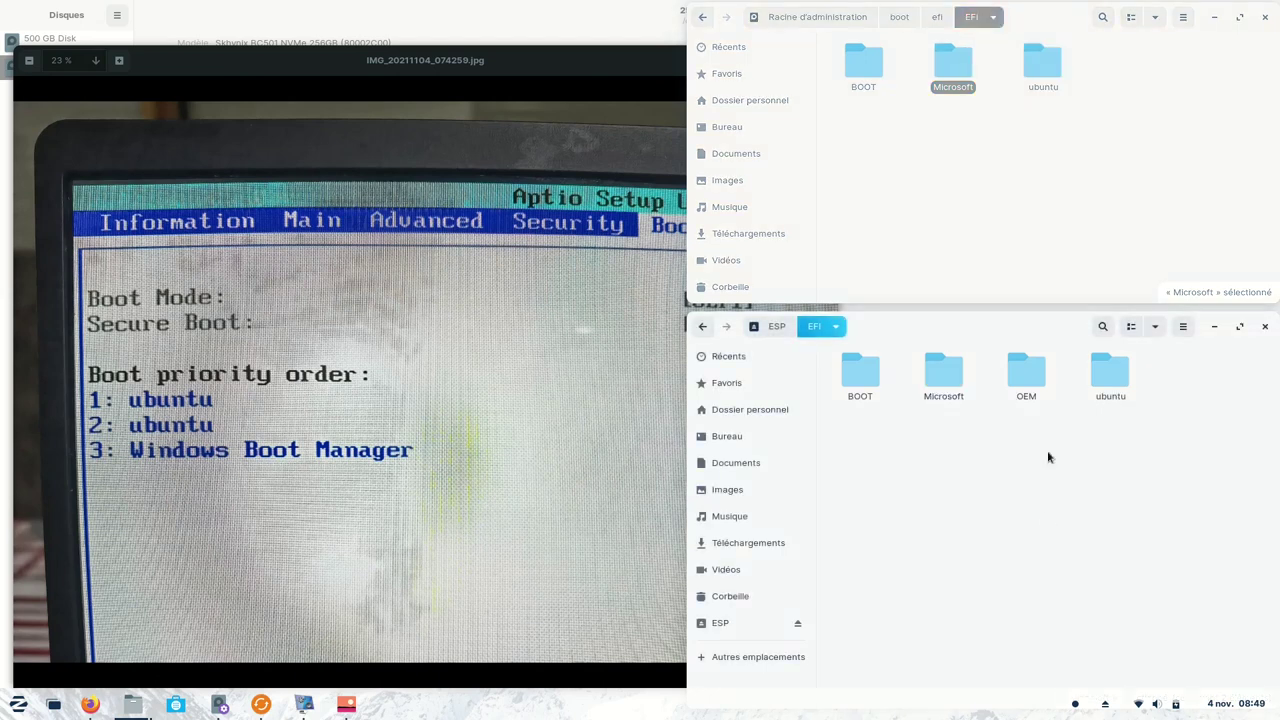
{"action": "left_click", "coordinate": [1027, 211]}
{"action": "left_click", "coordinate": [1051, 586]}
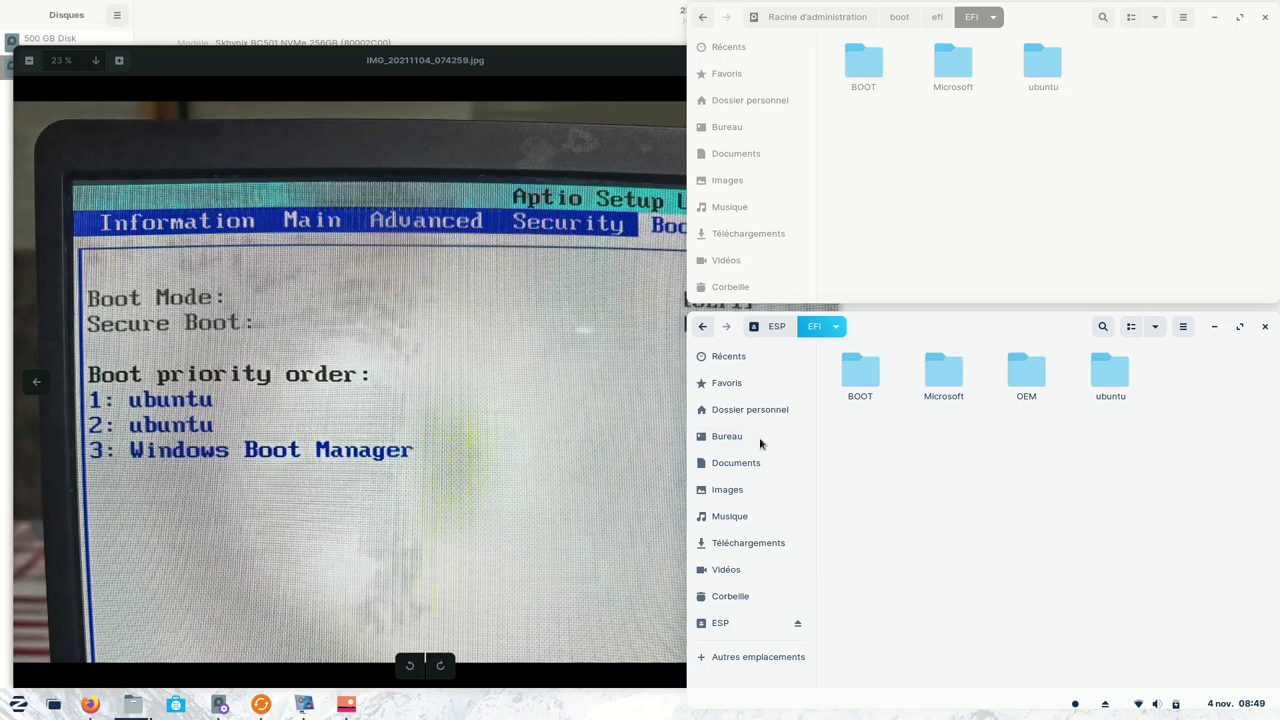
{"action": "left_click", "coordinate": [937, 375]}
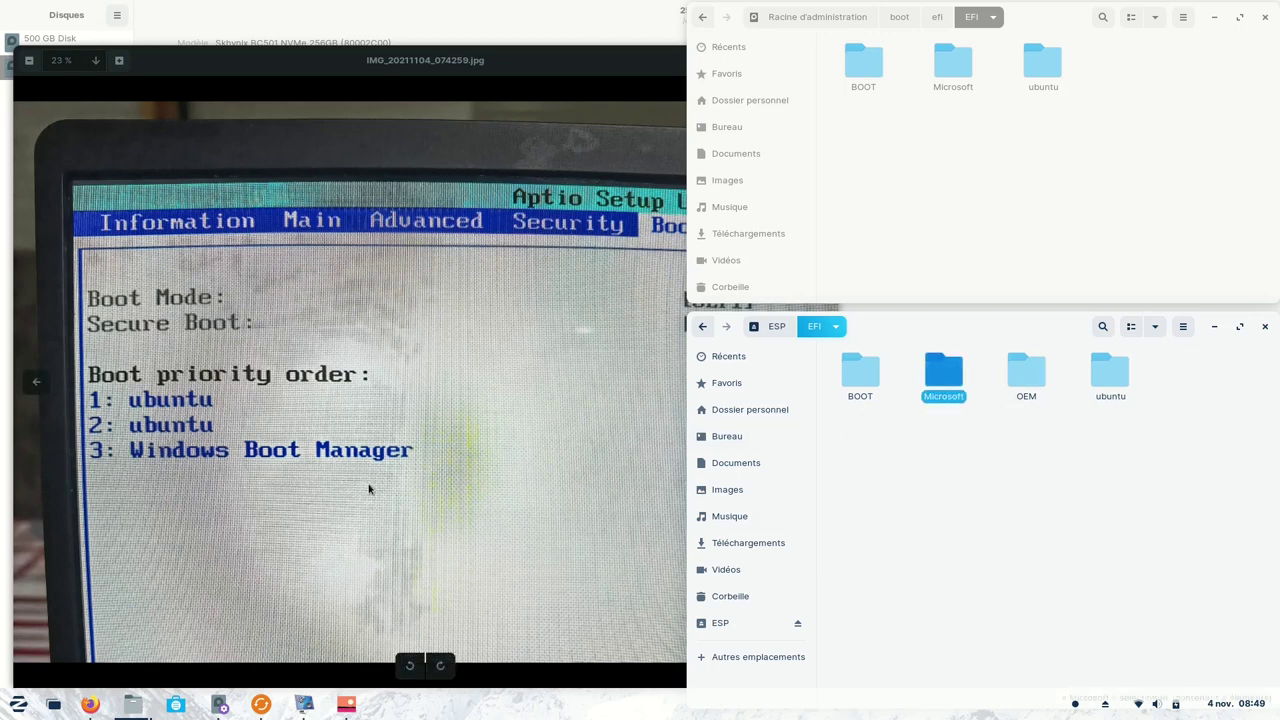
{"action": "left_click", "coordinate": [952, 70]}
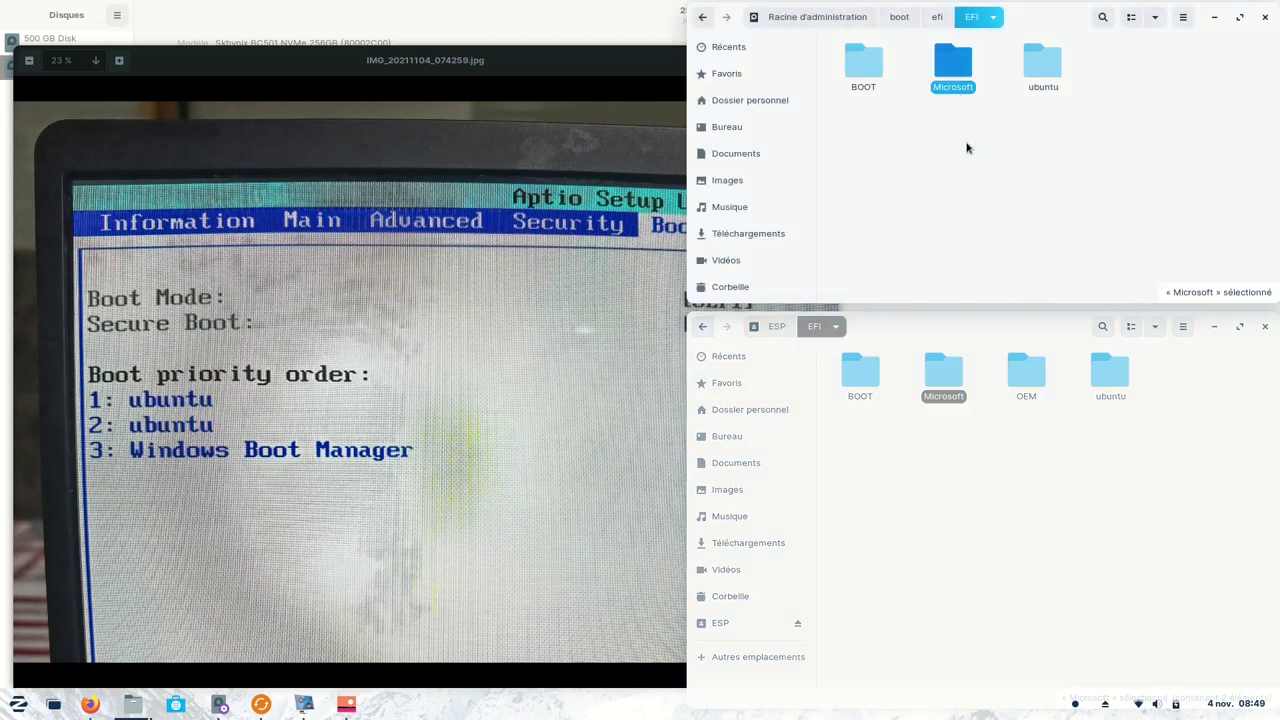
{"action": "left_click", "coordinate": [980, 174]}
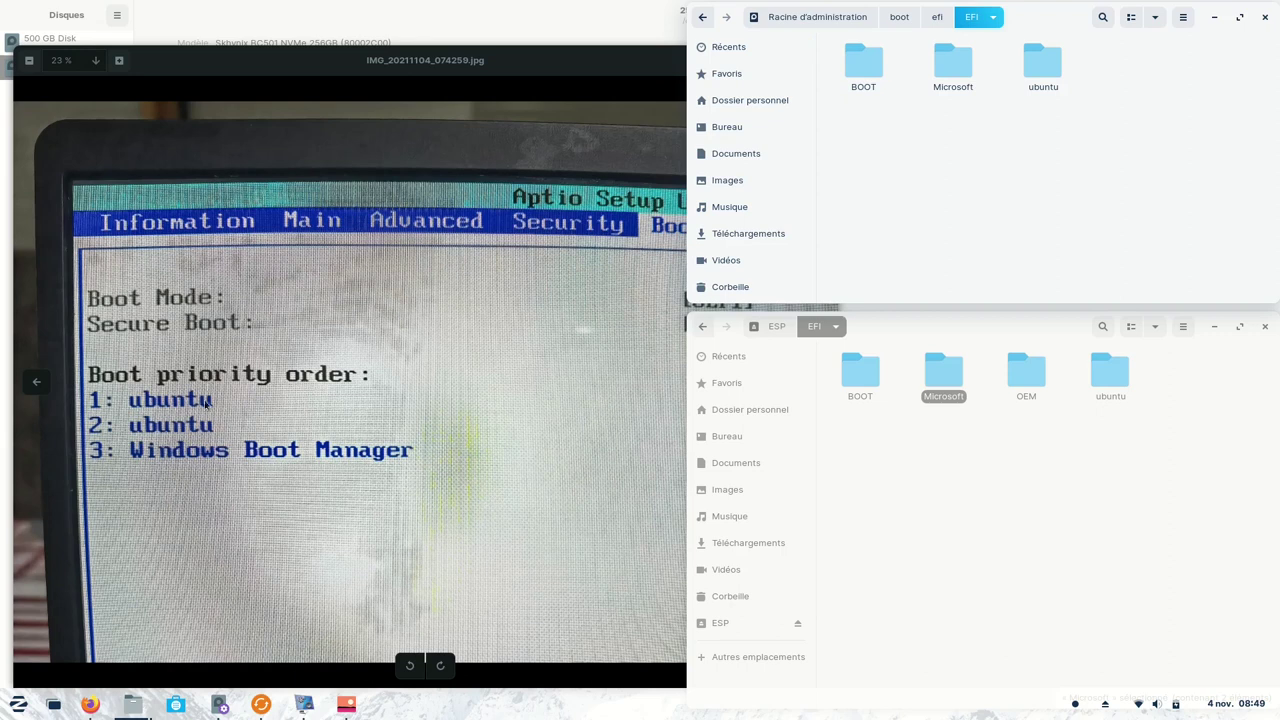
Step: Bring Disks forward, move the administrator EFI window below the volume map and show the 500 GB disk
{"action": "left_click", "coordinate": [465, 24]}
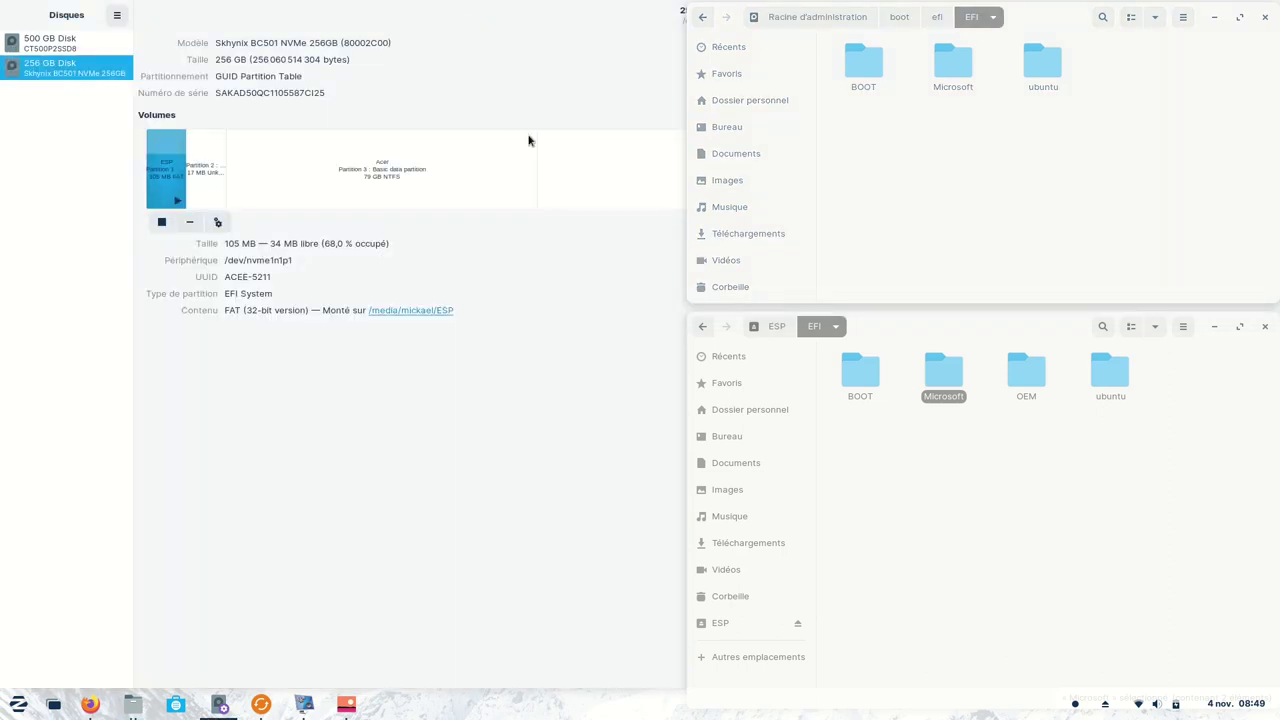
{"action": "left_click_drag", "start_coordinate": [1047, 17], "coordinate": [414, 381]}
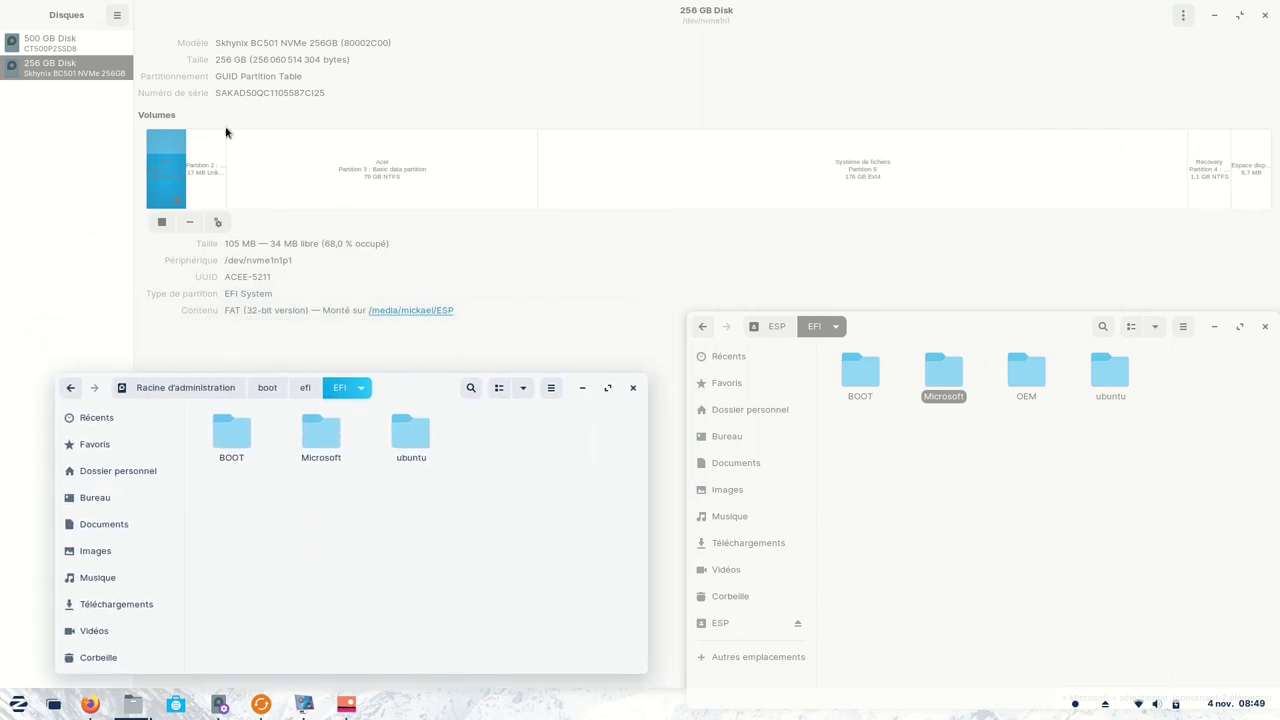
{"action": "left_click", "coordinate": [52, 44]}
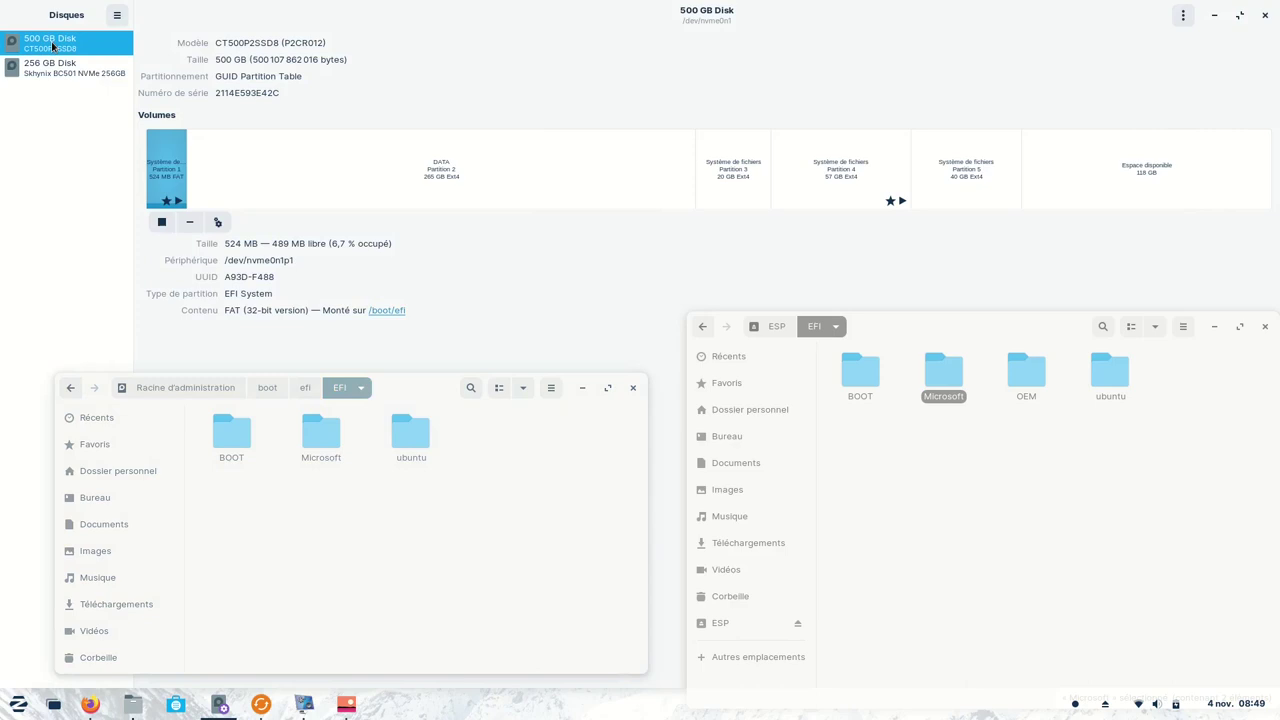
Step: Examine system partitions 3, 4 and 5 of the 500 GB disk against its EFI partition and folder contents
{"action": "left_click", "coordinate": [729, 169]}
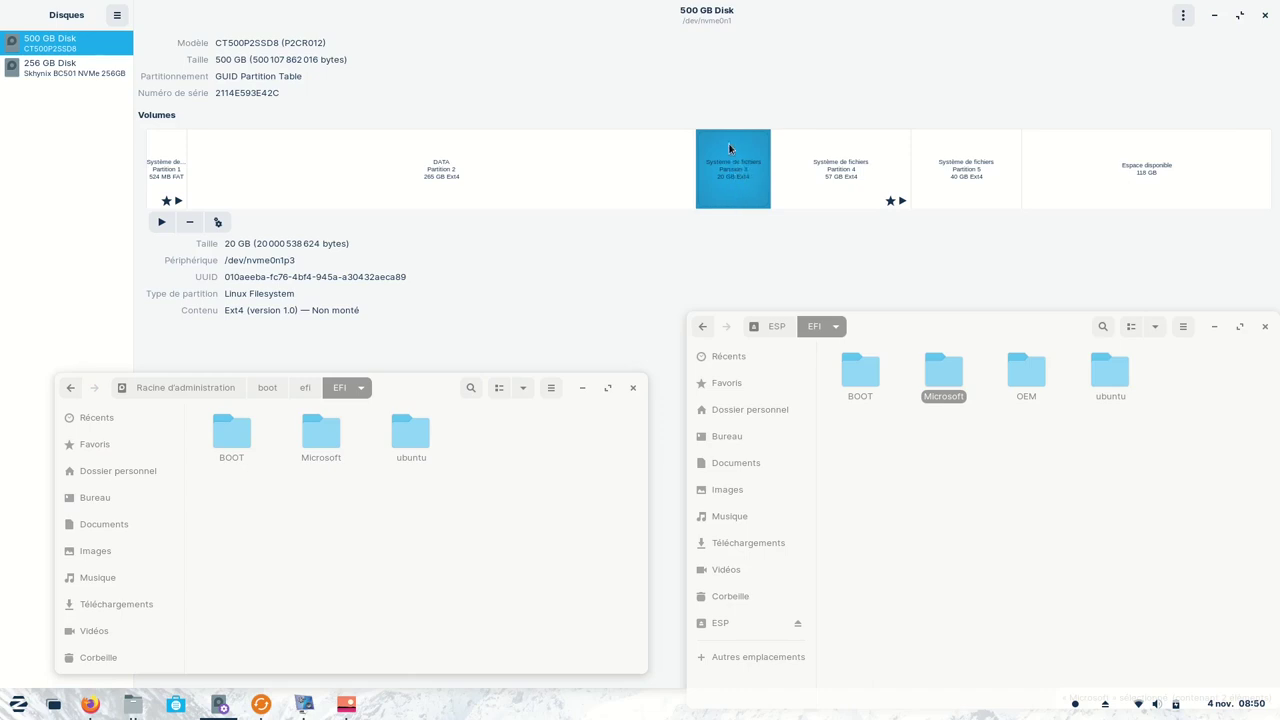
{"action": "left_click", "coordinate": [825, 179]}
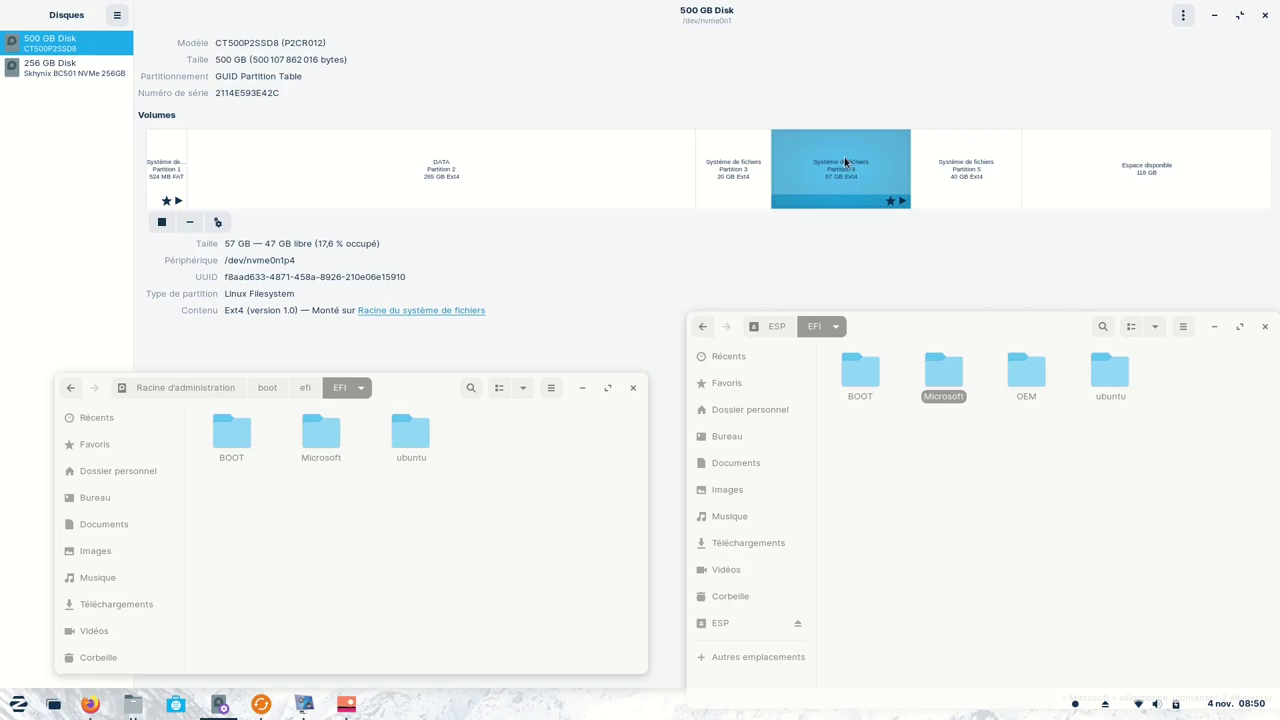
{"action": "left_click", "coordinate": [161, 168]}
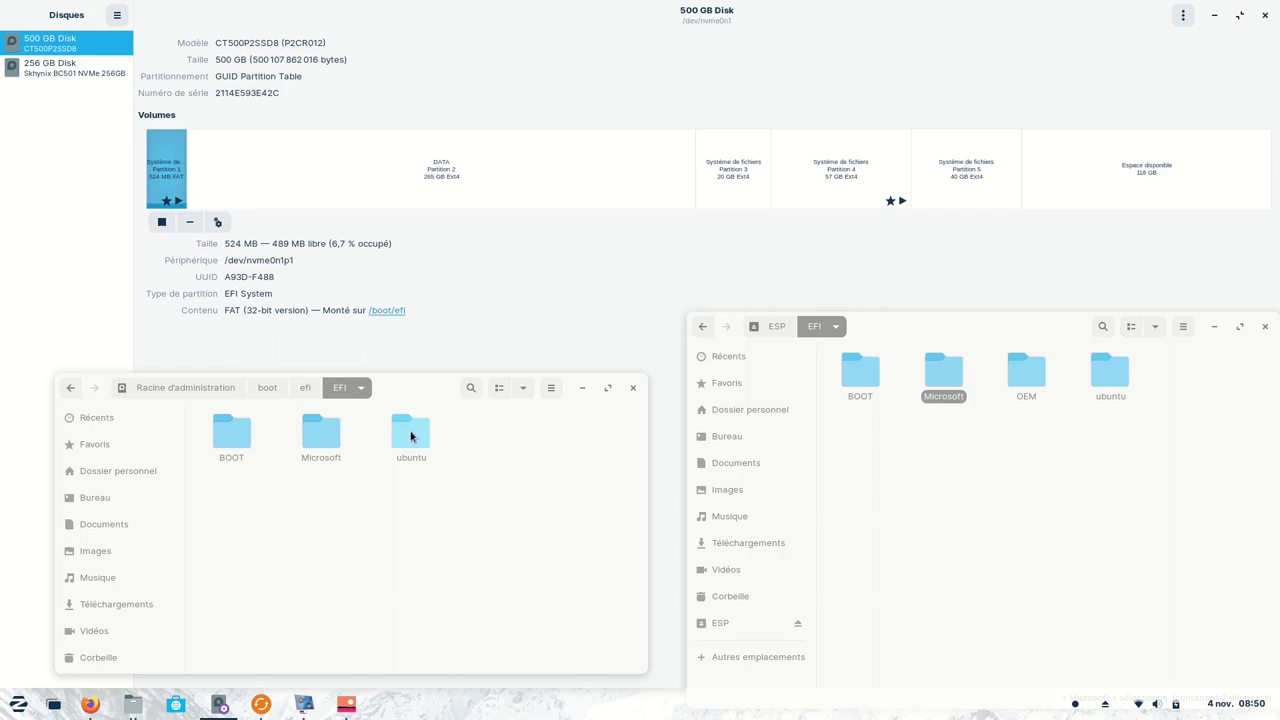
{"action": "left_click", "coordinate": [839, 172]}
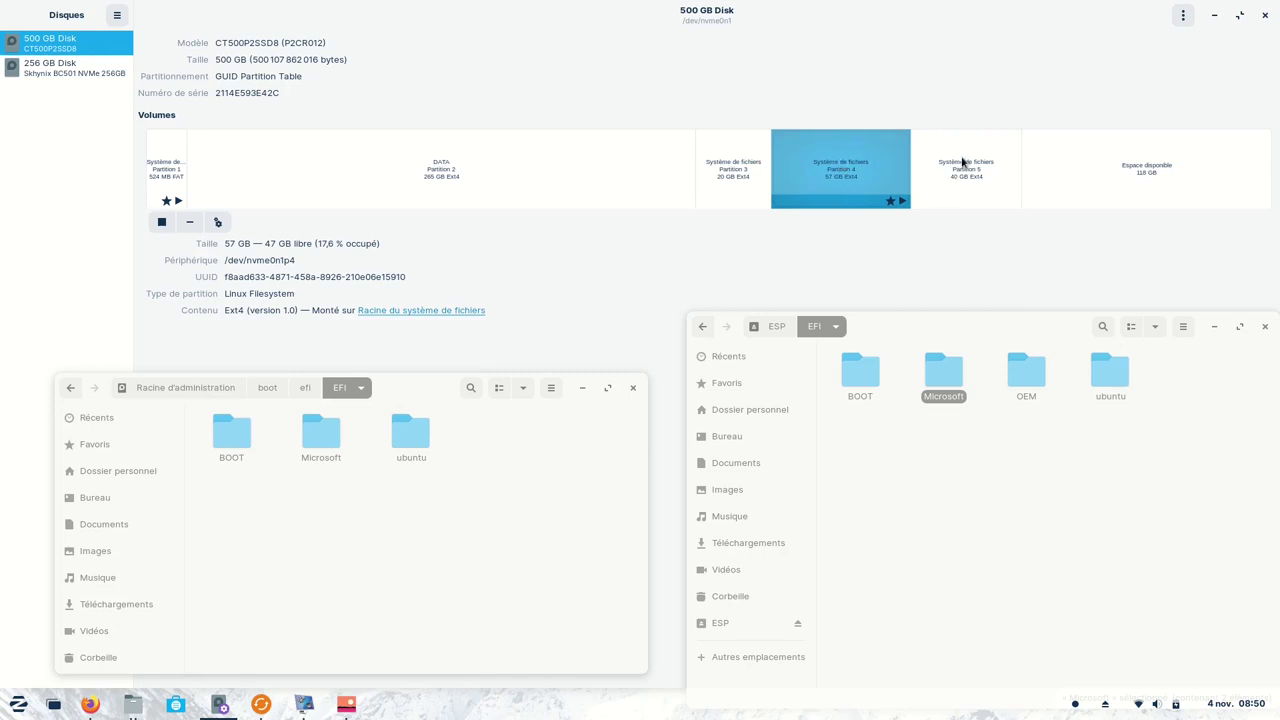
{"action": "left_click", "coordinate": [963, 162]}
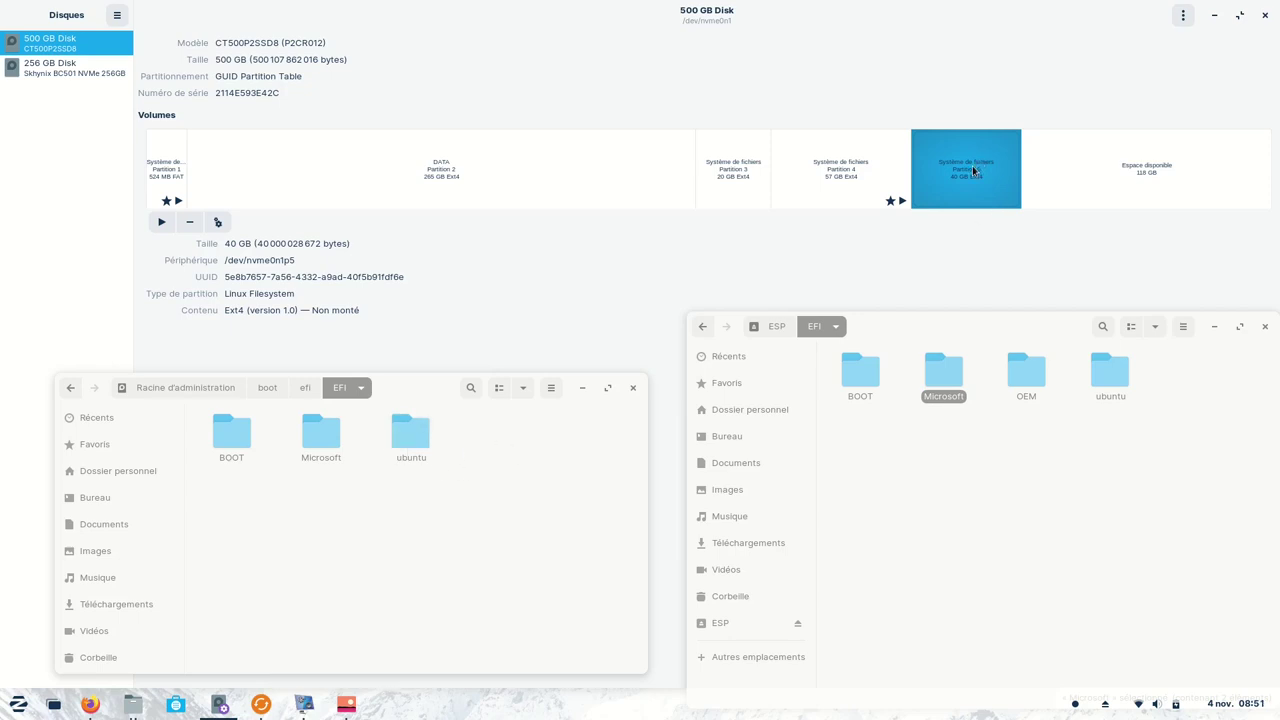
{"action": "left_click", "coordinate": [726, 170]}
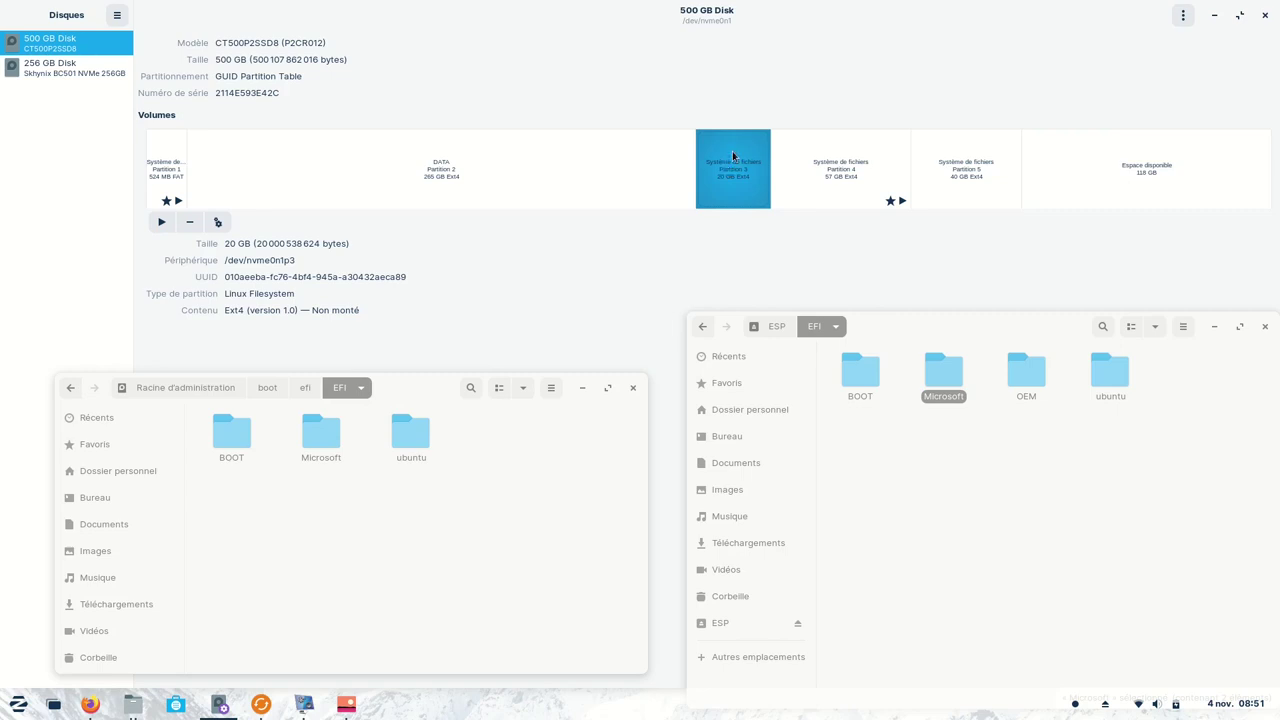
Step: Match the ubuntu and Microsoft EFI folders to partitions 3, 4 and 5 of the 500 GB disk, and examine the 256 GB disk
{"action": "left_click", "coordinate": [408, 440]}
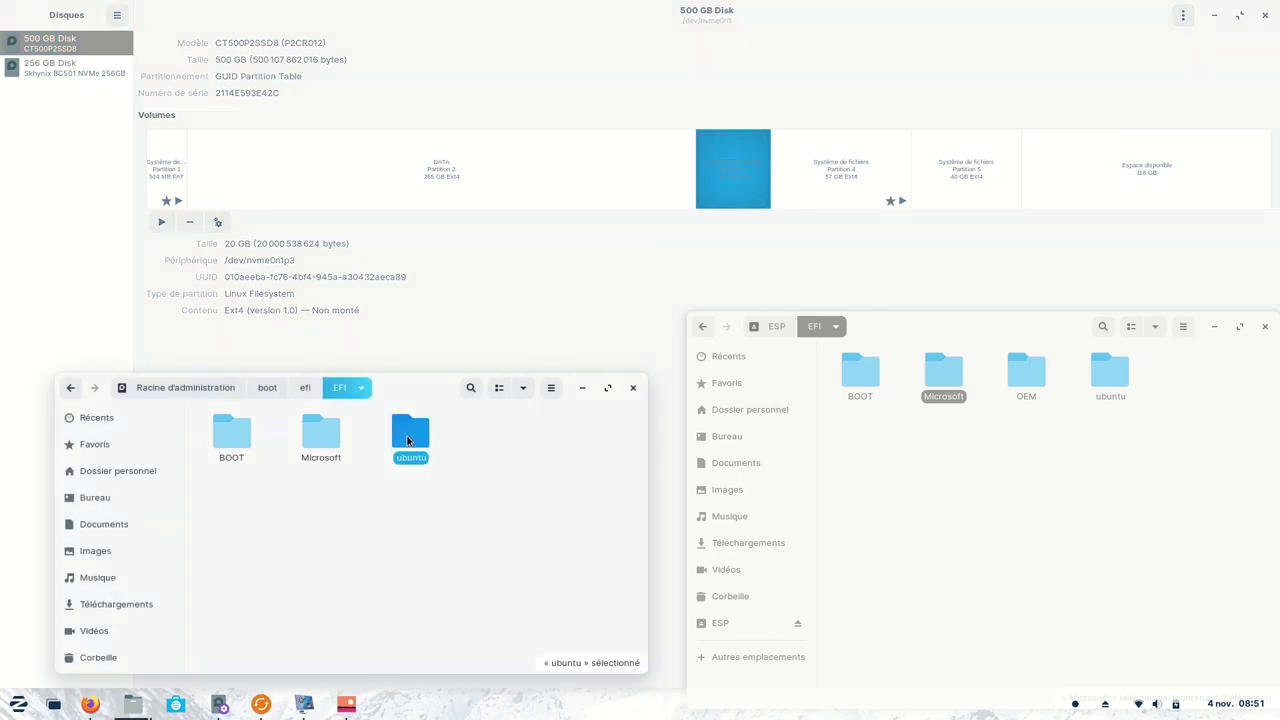
{"action": "left_click", "coordinate": [840, 176]}
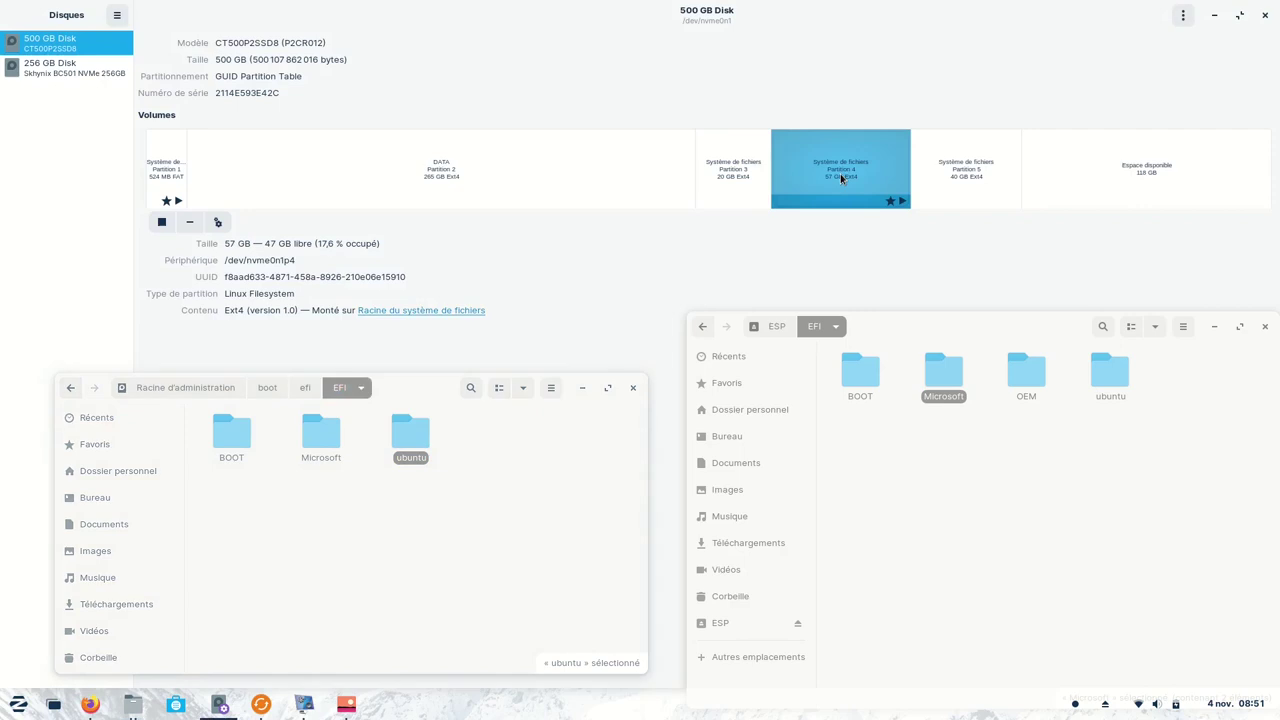
{"action": "left_click", "coordinate": [406, 440]}
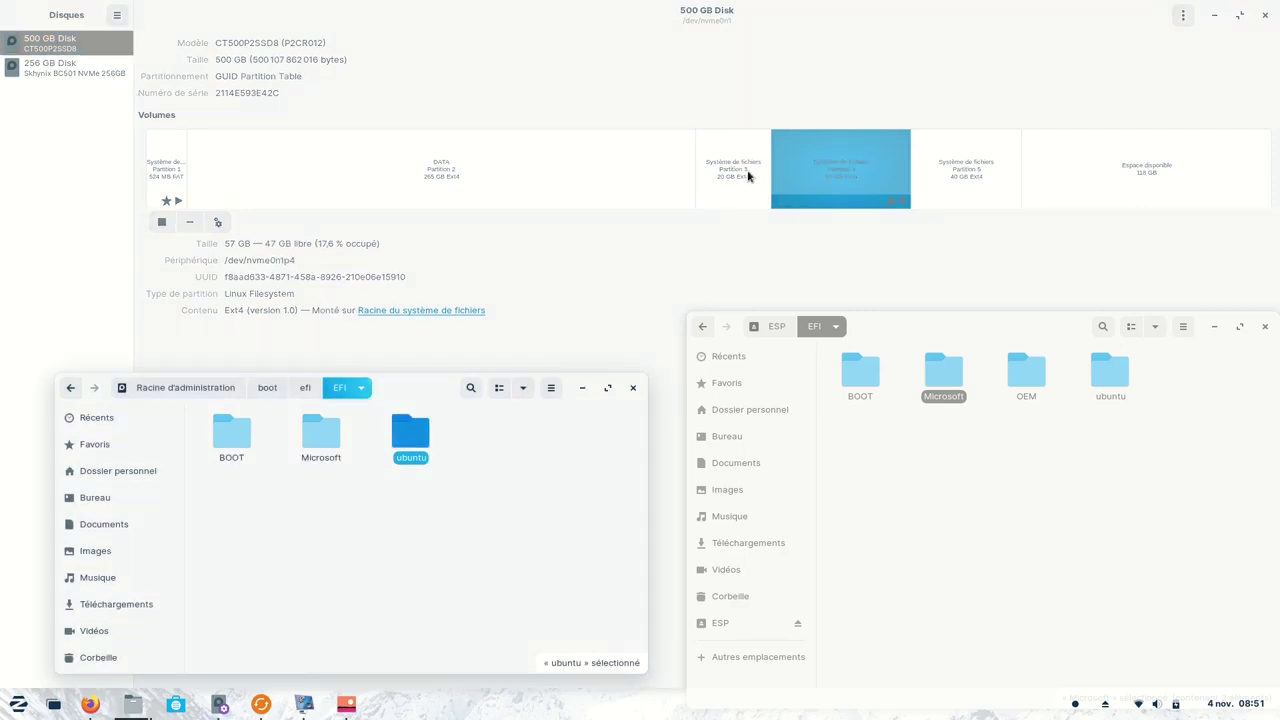
{"action": "left_click", "coordinate": [750, 170]}
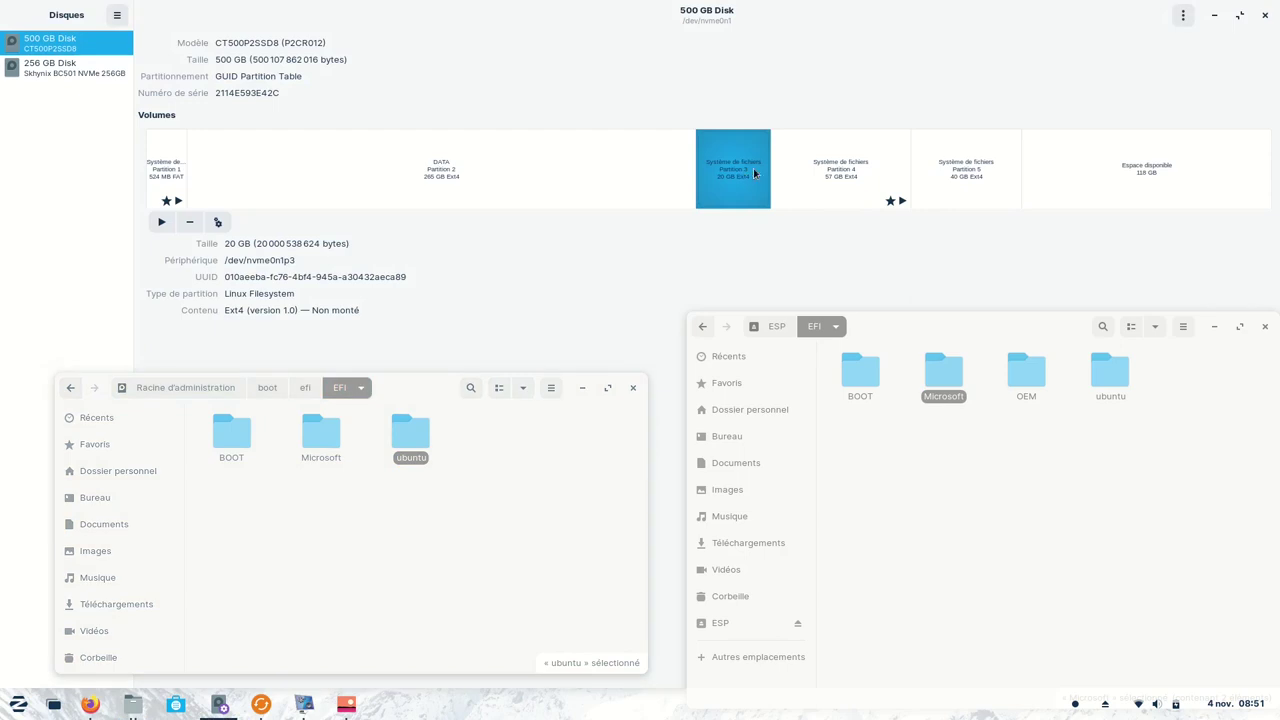
{"action": "left_click", "coordinate": [825, 168]}
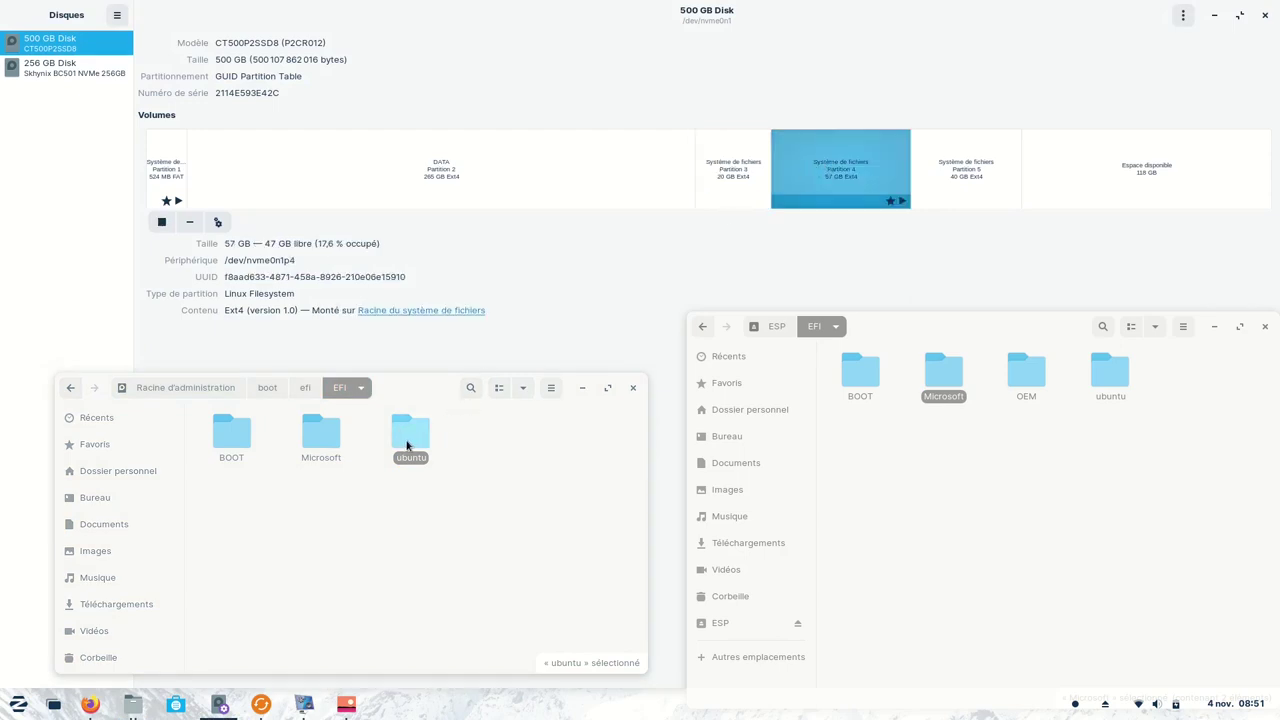
{"action": "left_click", "coordinate": [966, 168]}
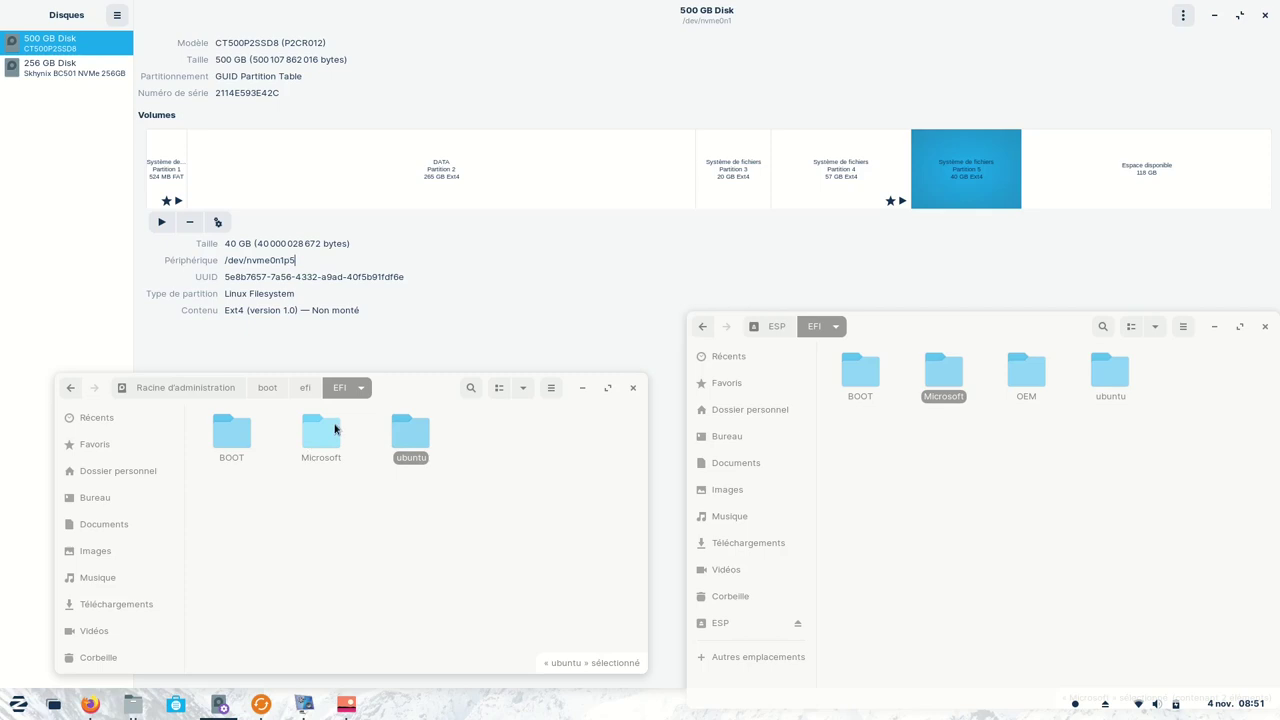
{"action": "left_click", "coordinate": [321, 434]}
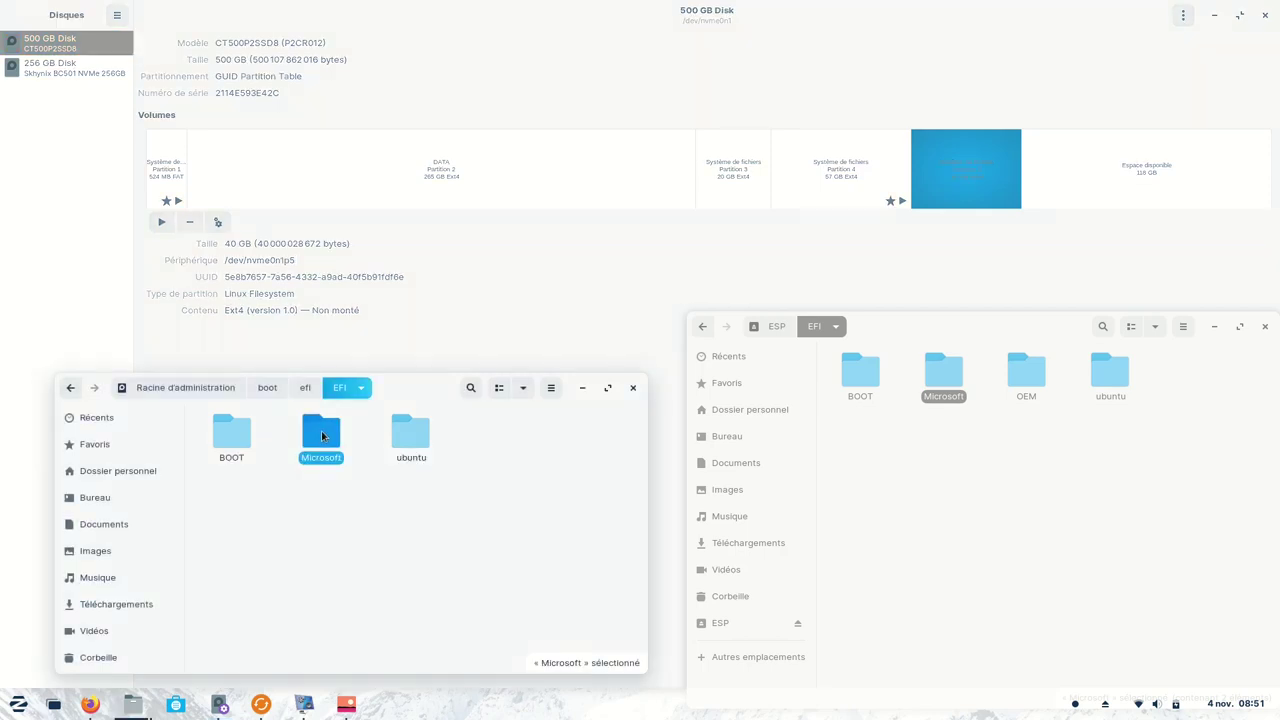
{"action": "left_click", "coordinate": [55, 71]}
{"action": "left_click", "coordinate": [420, 168]}
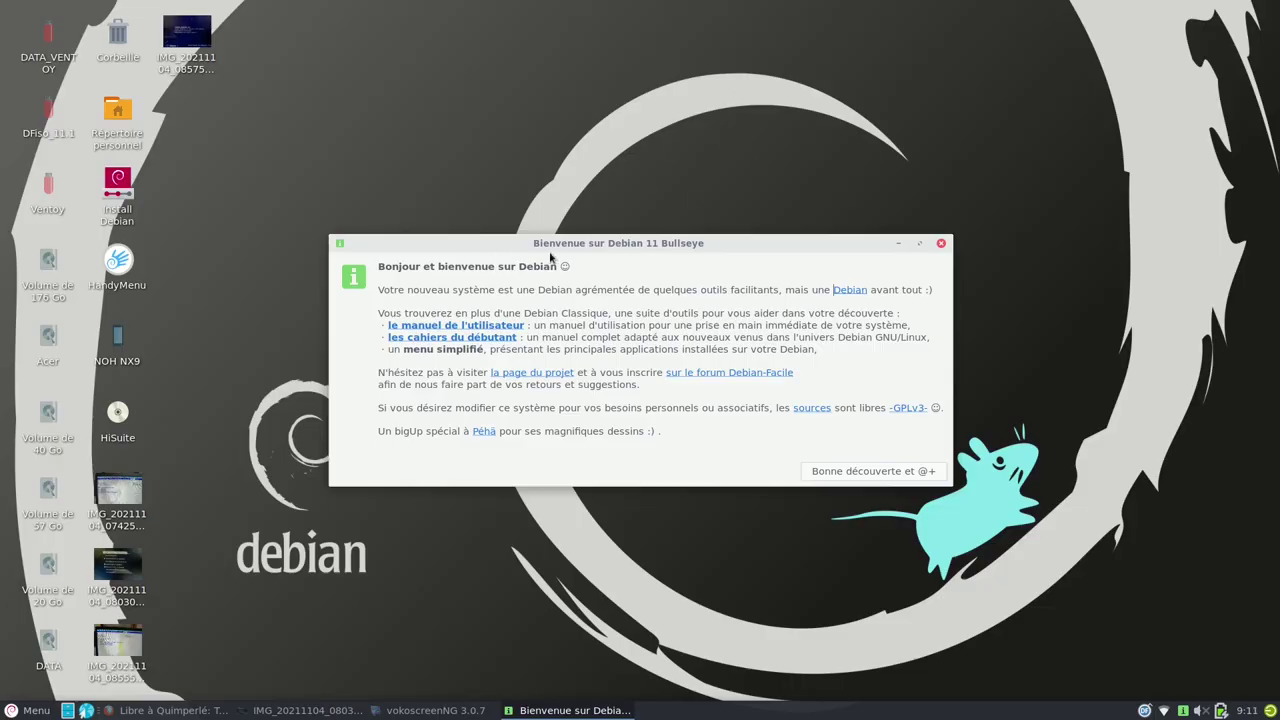
Step: Dismiss the Debian welcome message, review the boot menu photo and both boot priority photos, and close the image viewer
{"action": "left_click", "coordinate": [940, 244]}
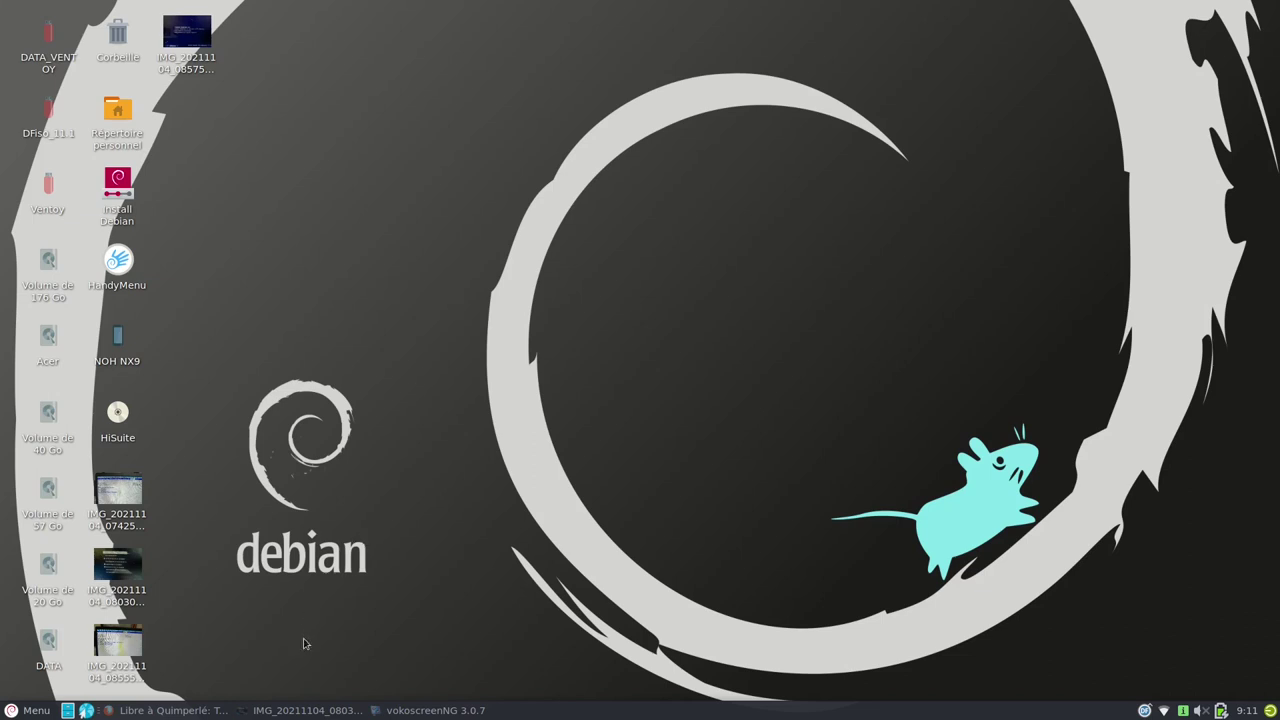
{"action": "left_click", "coordinate": [300, 710]}
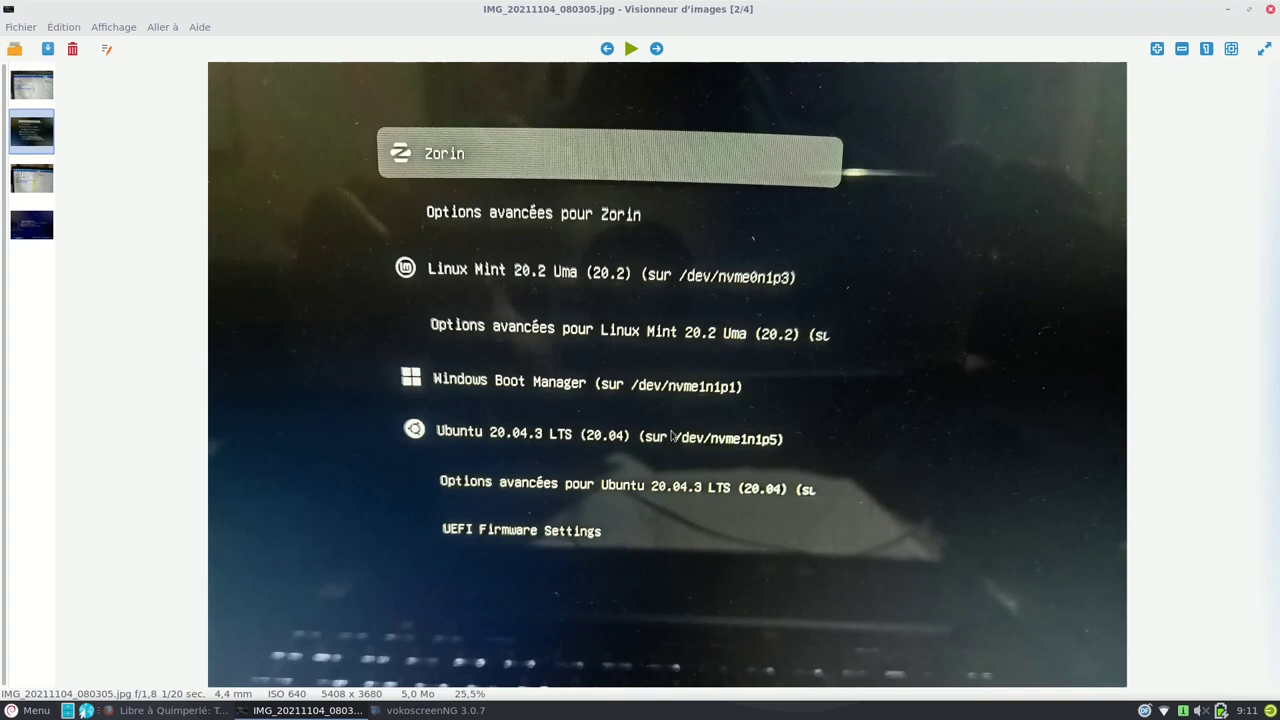
{"action": "left_click", "coordinate": [36, 93]}
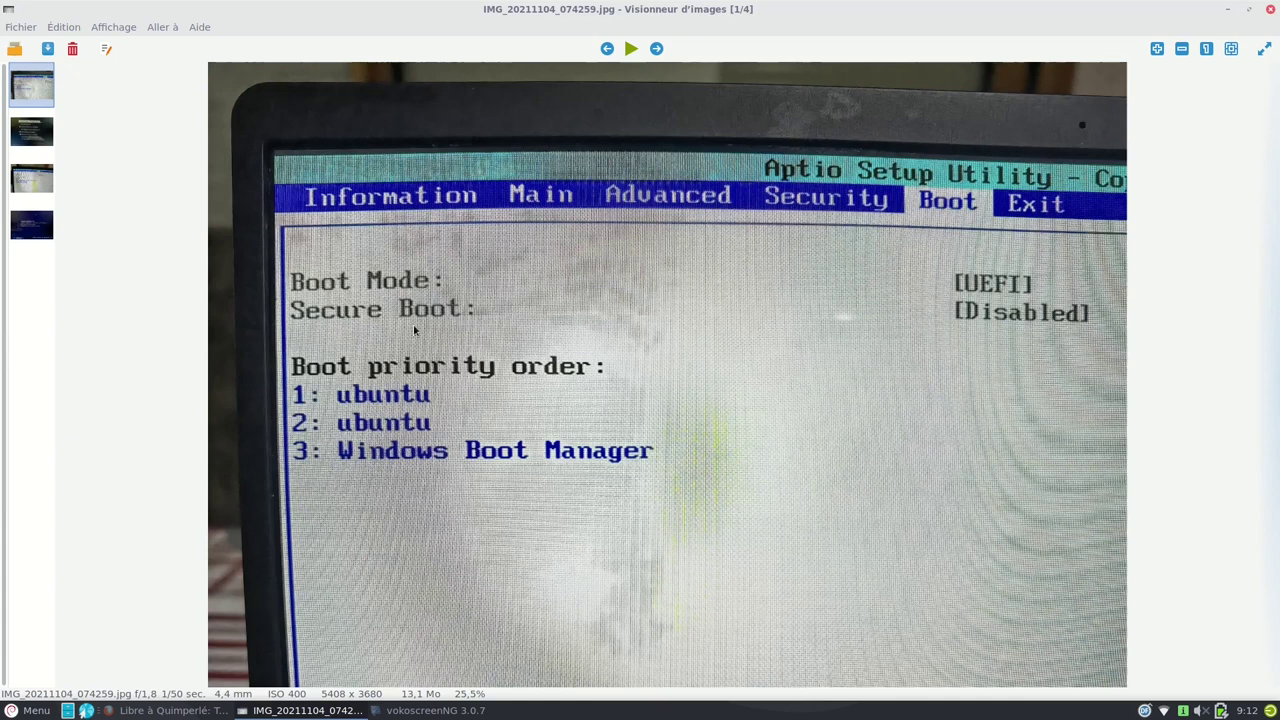
{"action": "left_click", "coordinate": [44, 185]}
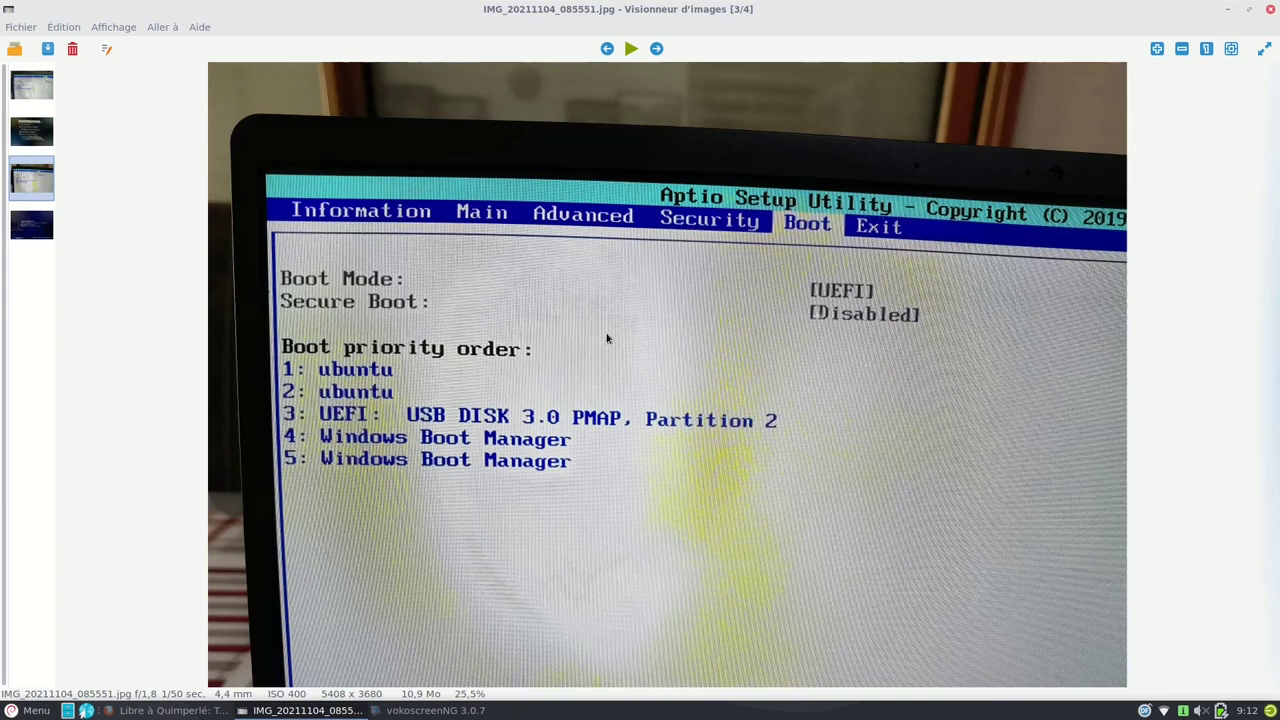
{"action": "left_click", "coordinate": [1270, 9]}
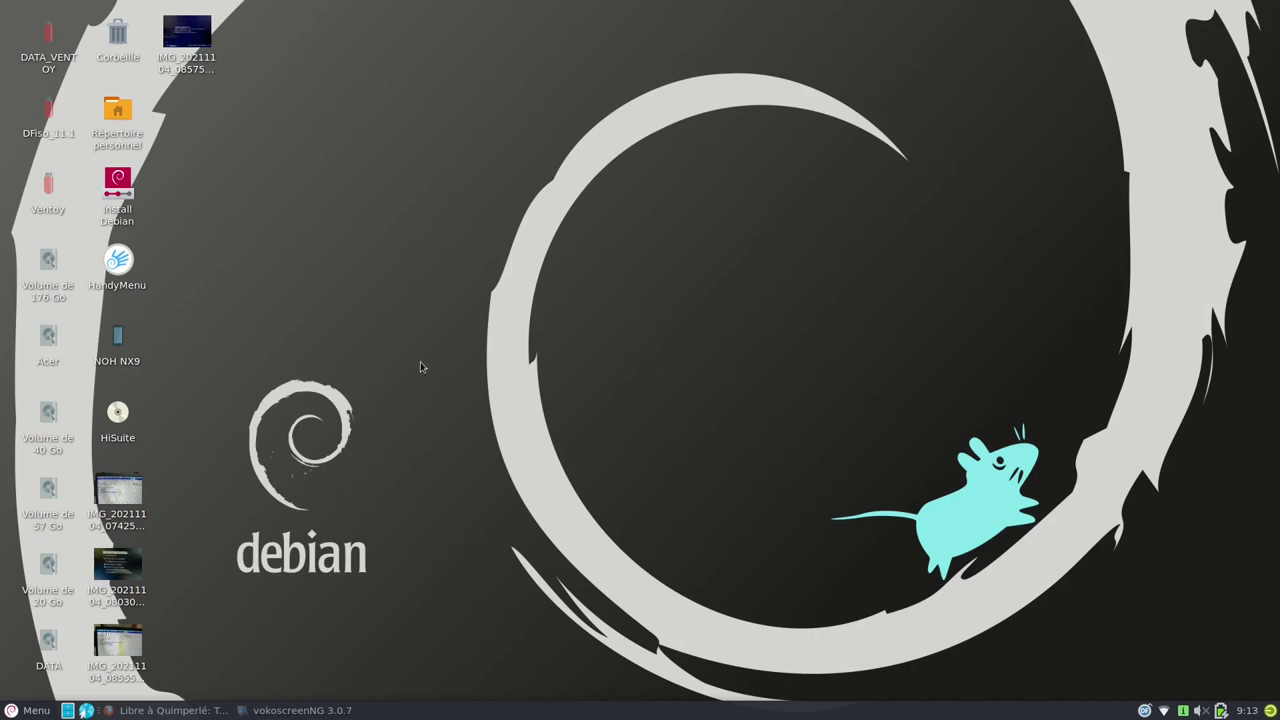
Step: Launch the Debian installer and accept French, the Europe/Paris time zone and the default French keyboard to reach the partitioning stage
{"action": "left_click", "coordinate": [120, 185]}
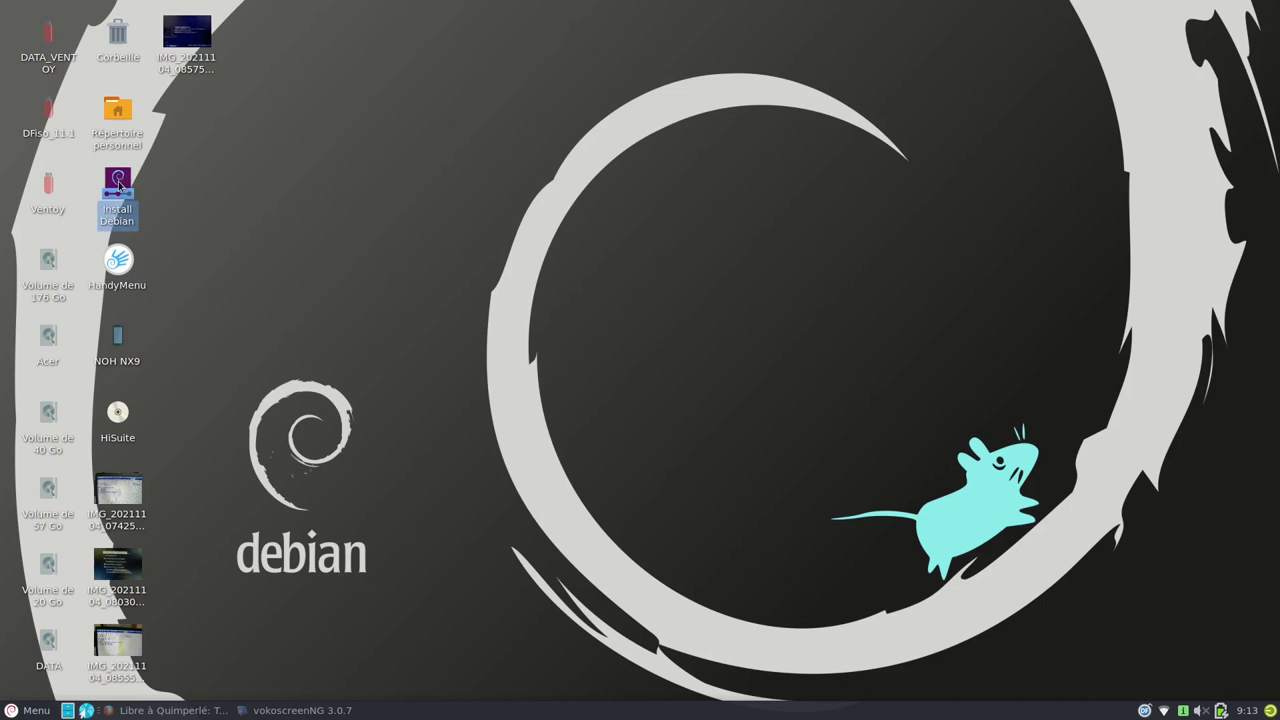
{"action": "double_click", "coordinate": [118, 185]}
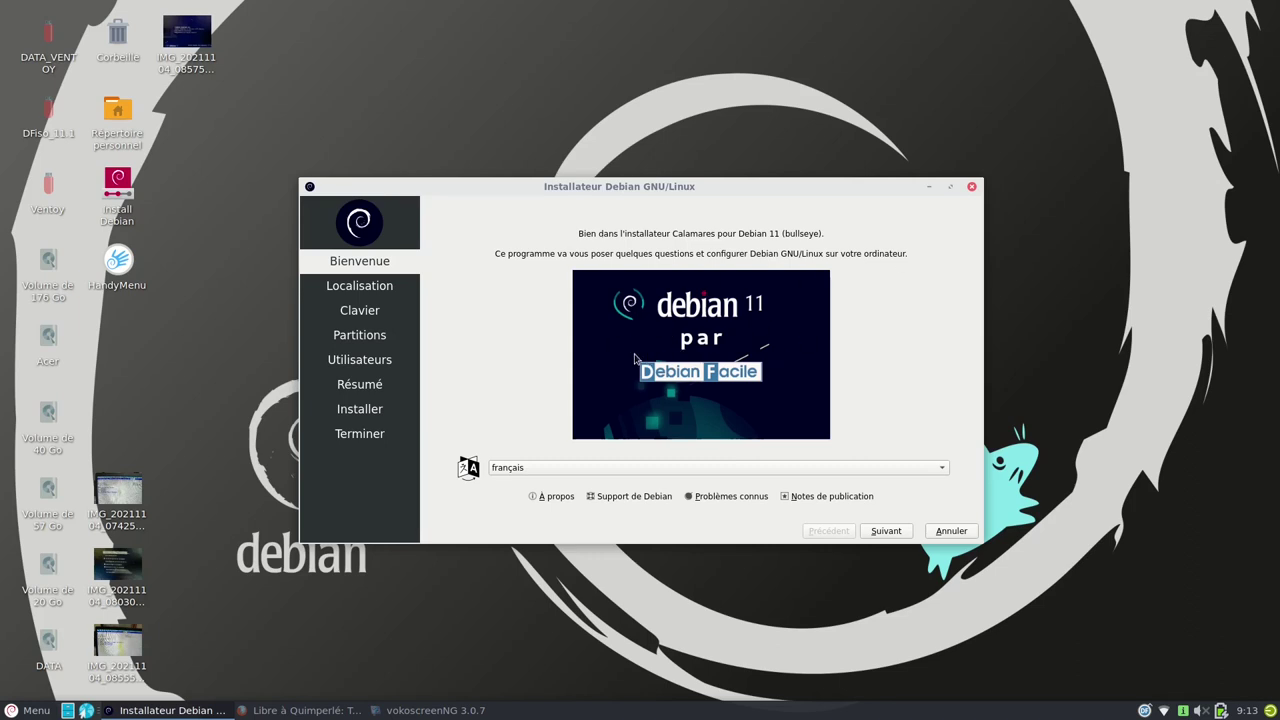
{"action": "left_click", "coordinate": [884, 532]}
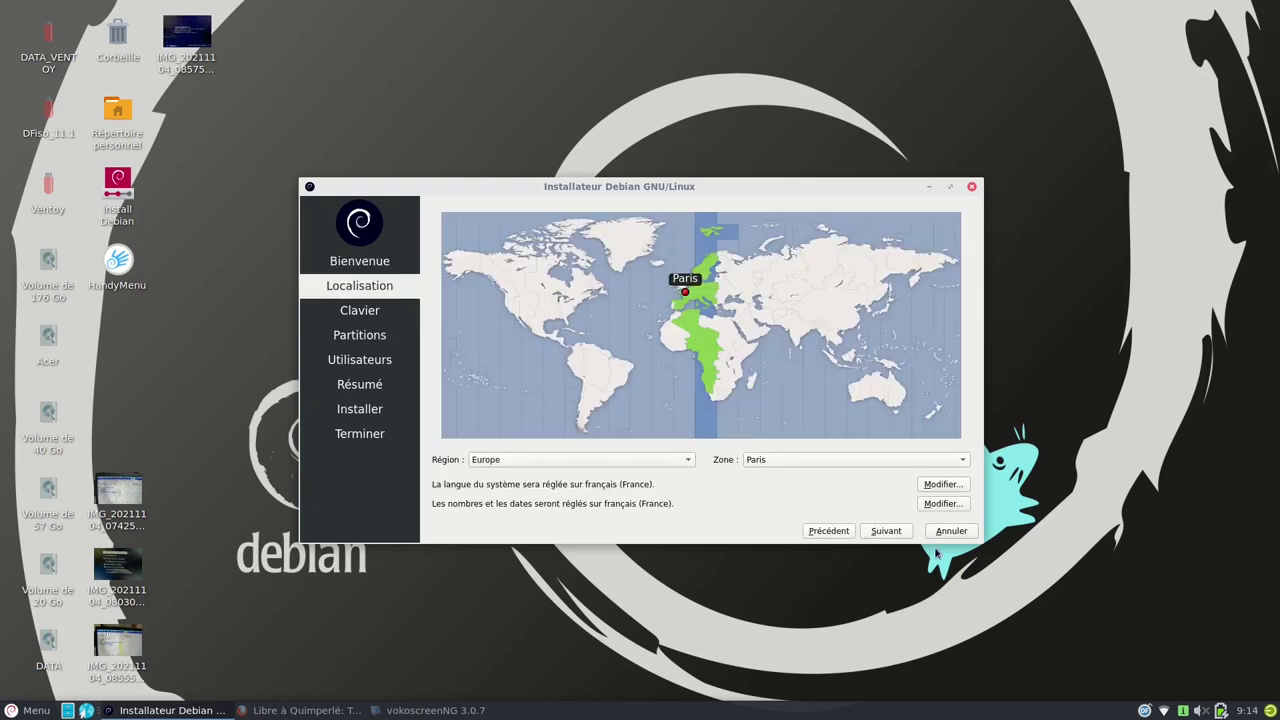
{"action": "left_click", "coordinate": [886, 532]}
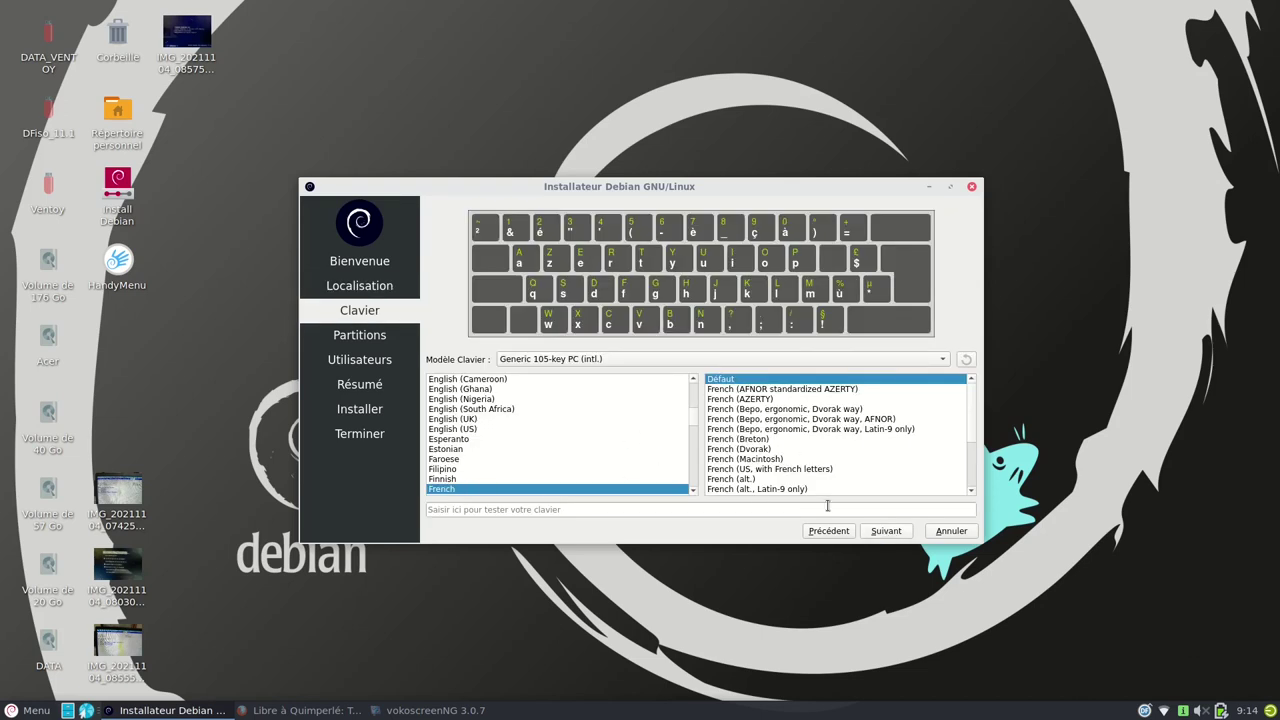
{"action": "left_click", "coordinate": [880, 531]}
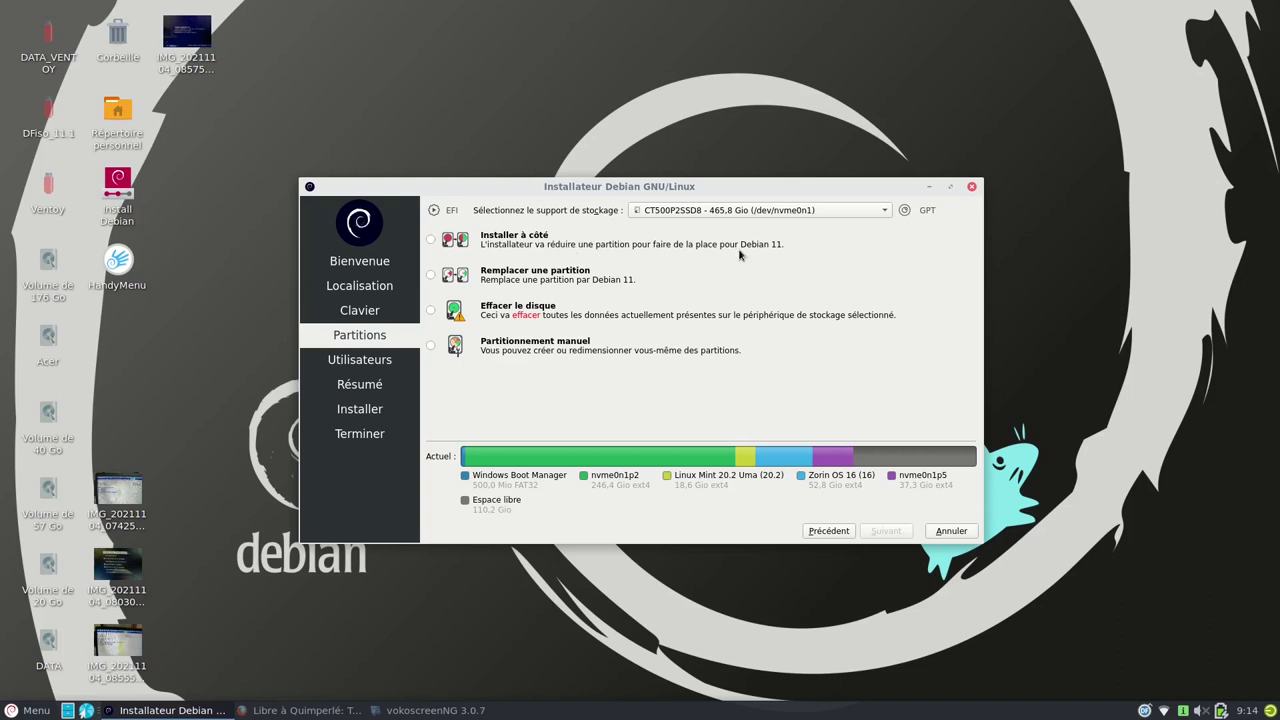
Step: Try installing alongside by splitting nvme0n1p2, and instead shrink the Zorin OS 16 partition to about 29430 Mio
{"action": "left_click", "coordinate": [430, 240]}
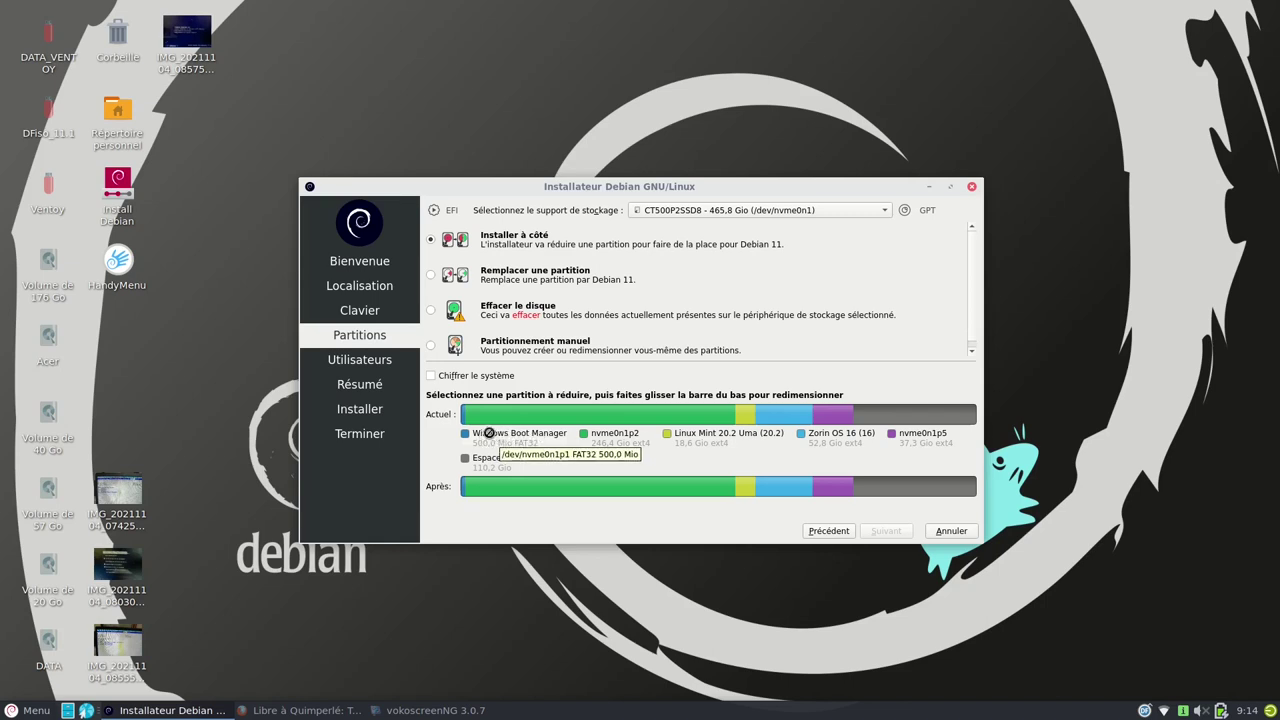
{"action": "left_click", "coordinate": [605, 416]}
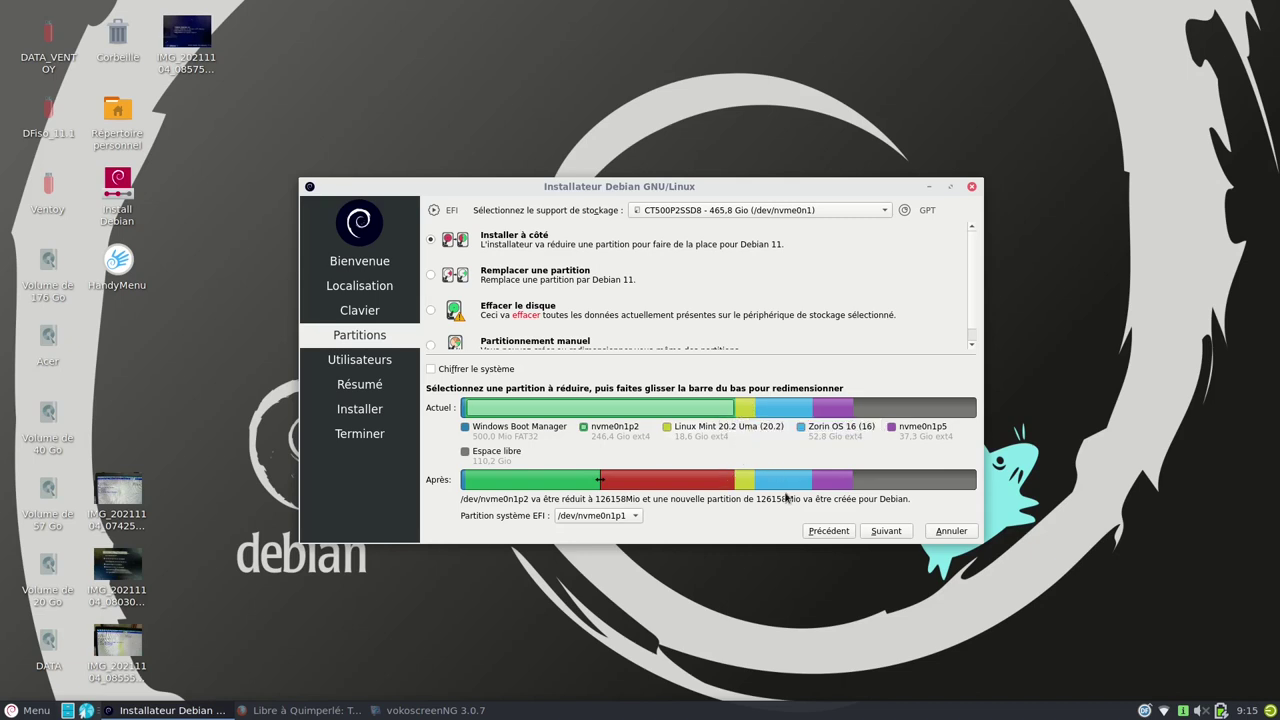
{"action": "left_click", "coordinate": [768, 410]}
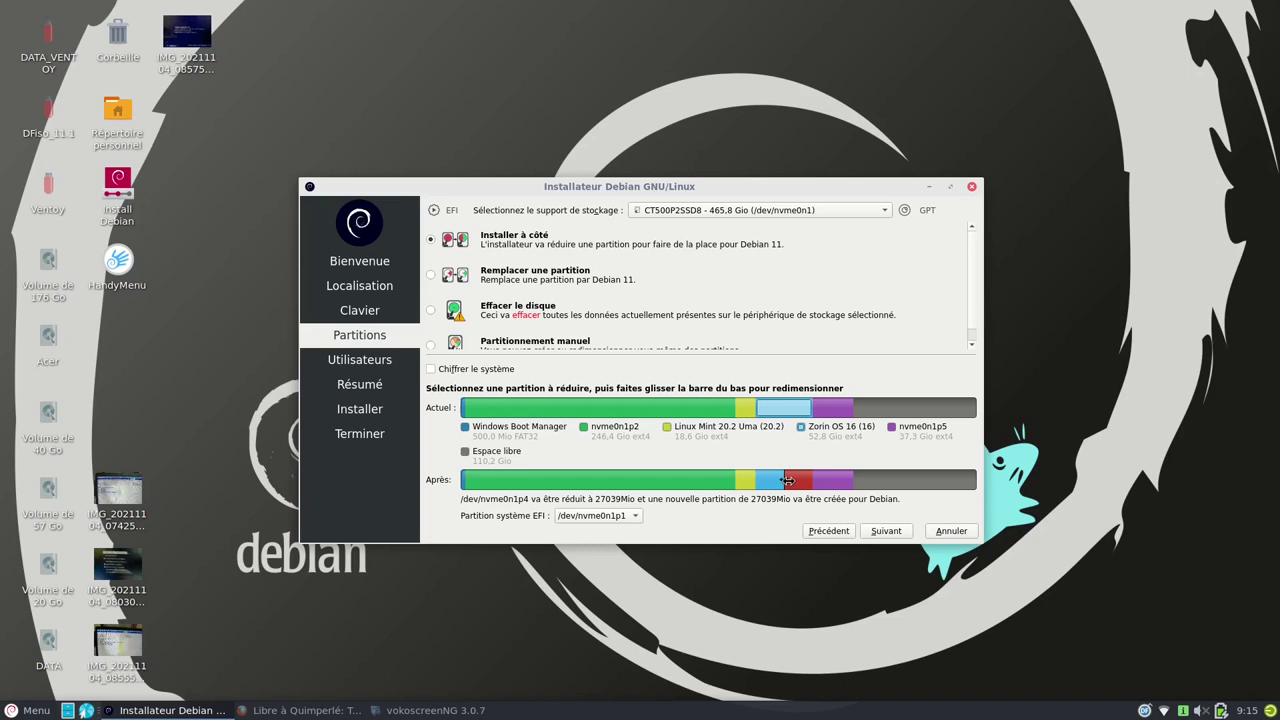
{"action": "mouse_move", "coordinate": [786, 480]}
{"action": "left_mouse_down"}
{"action": "mouse_move", "coordinate": [803, 480]}
{"action": "mouse_move", "coordinate": [787, 480]}
{"action": "left_mouse_up"}
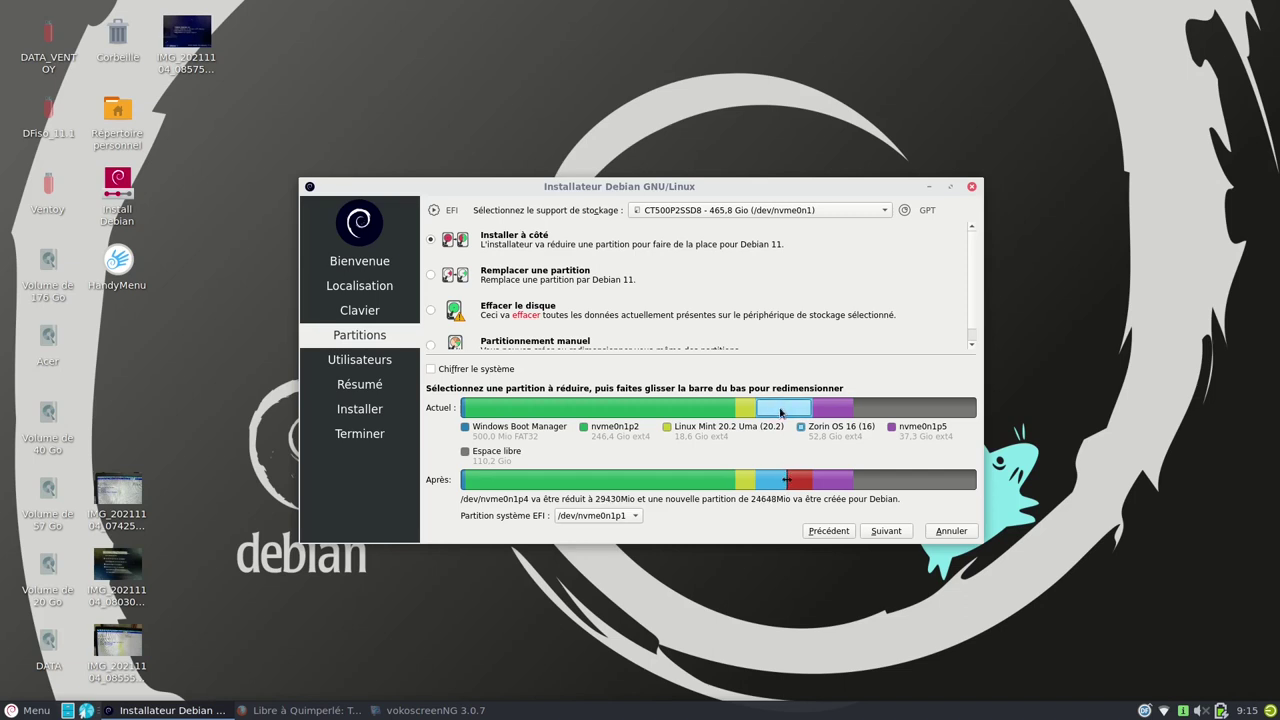
{"action": "mouse_move", "coordinate": [777, 411]}
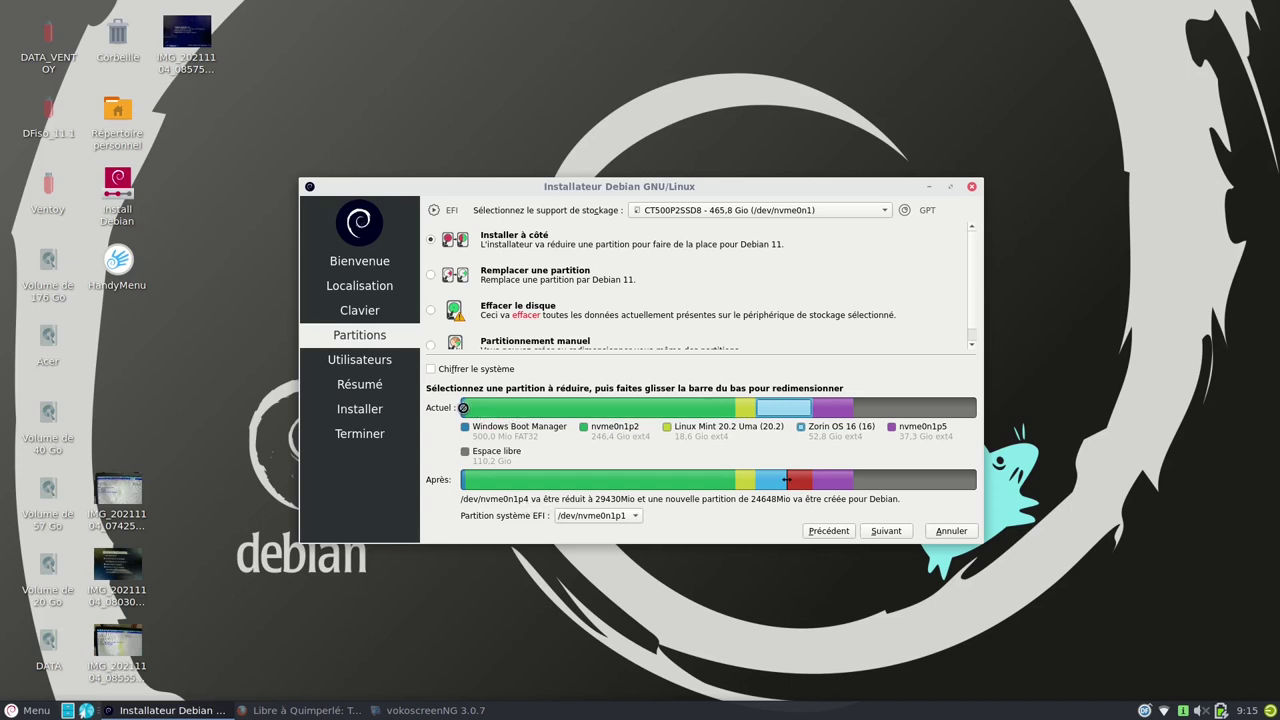
Step: Preview the alongside split on nvme0n1p2 and Zorin OS 16, and try shrinking nvme0n1p5 to about 19102 Mio
{"action": "left_click", "coordinate": [495, 412]}
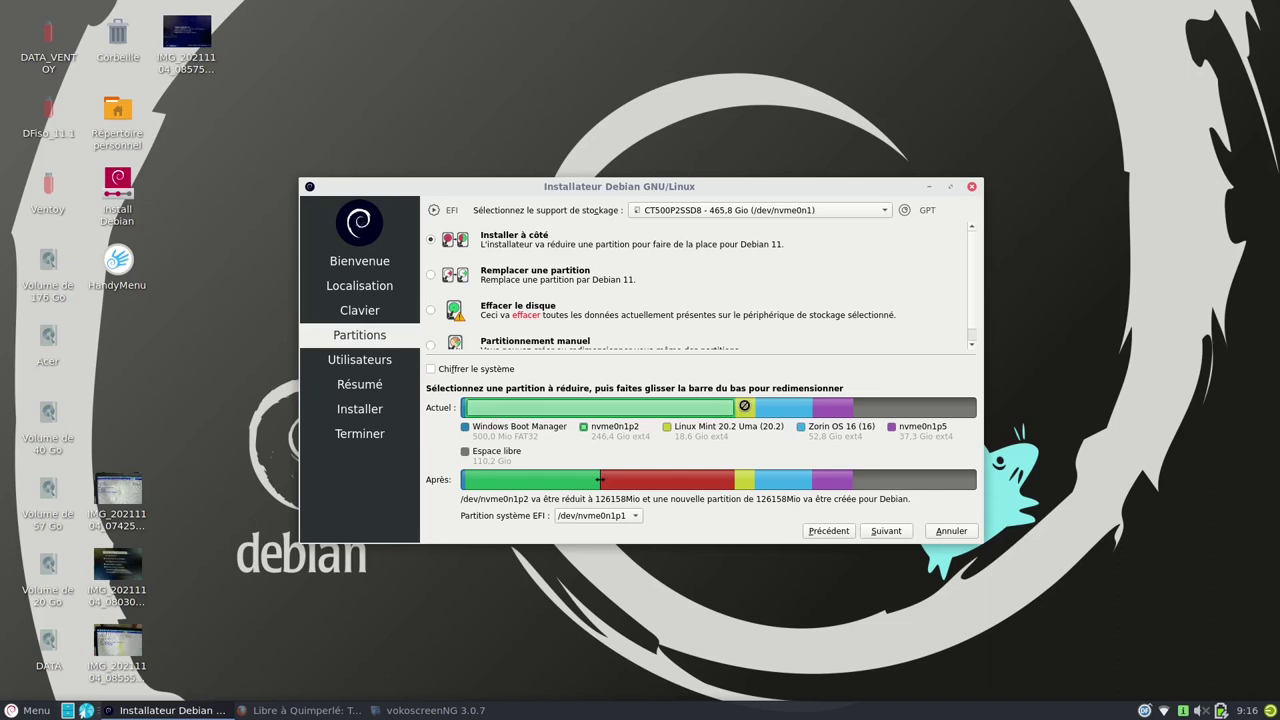
{"action": "left_click", "coordinate": [781, 407]}
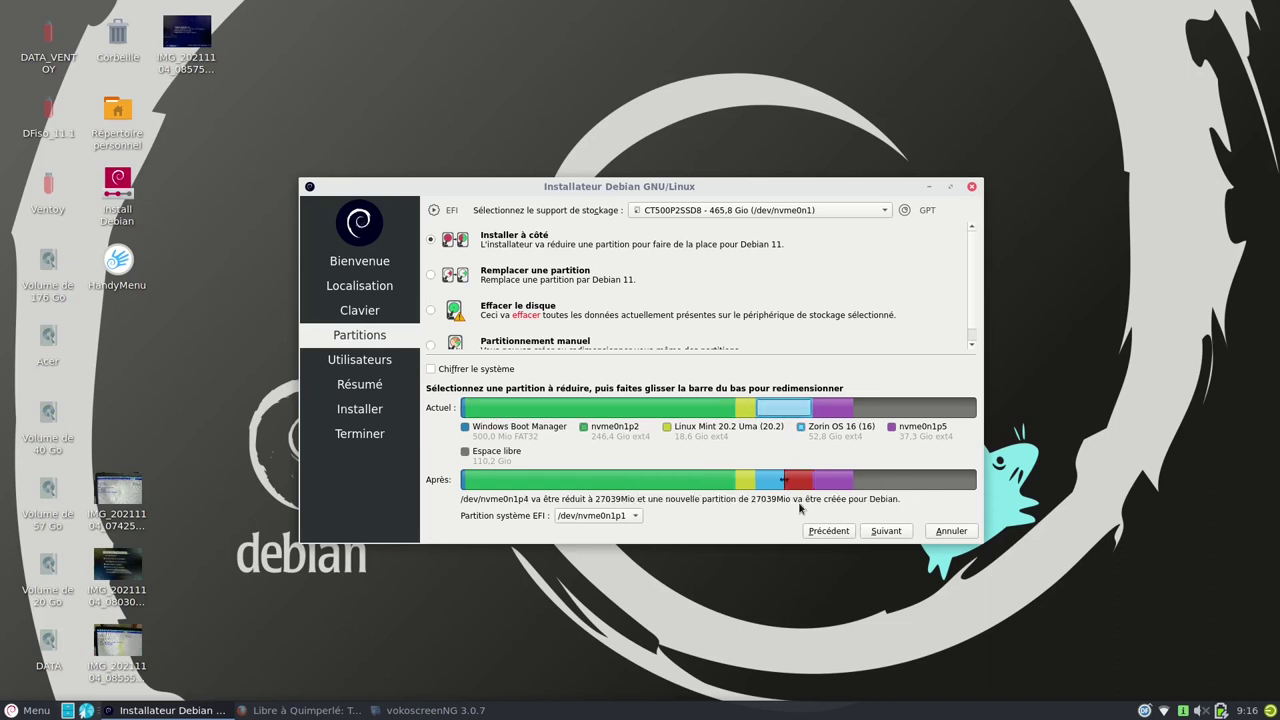
{"action": "left_click_drag", "start_coordinate": [784, 482], "coordinate": [782, 482]}
{"action": "left_click", "coordinate": [826, 407]}
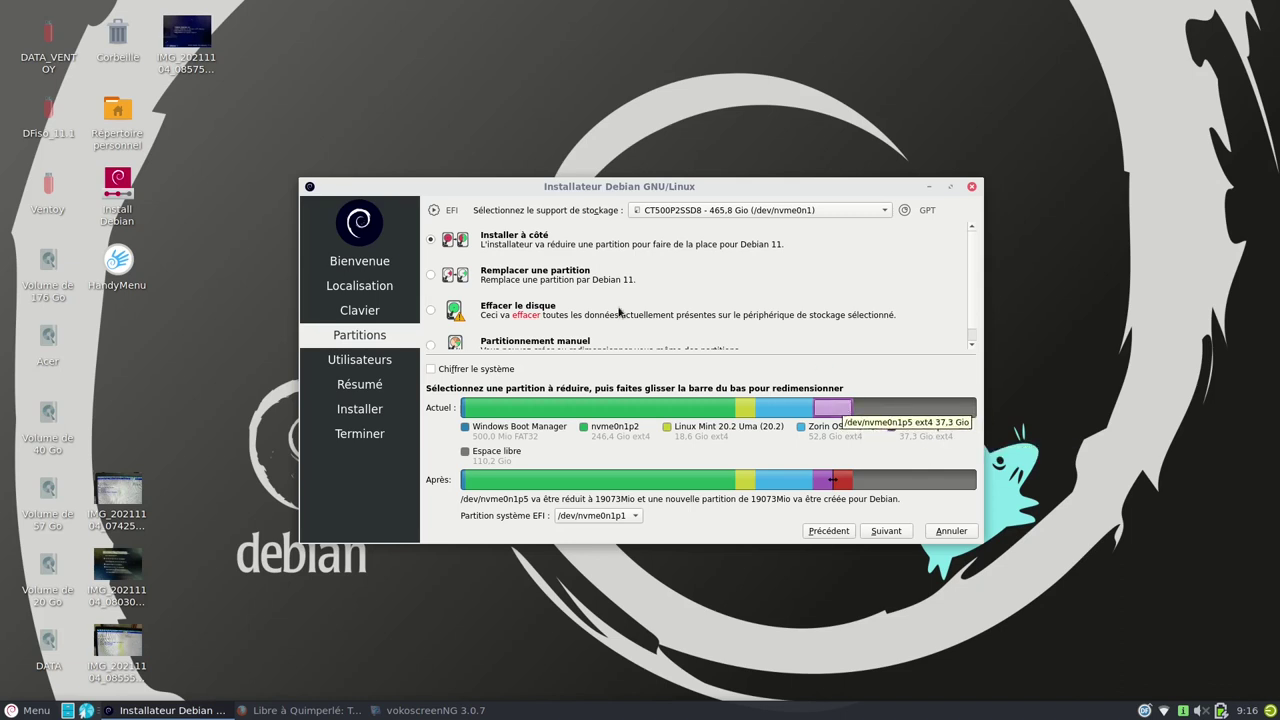
{"action": "left_click_drag", "start_coordinate": [833, 480], "coordinate": [833, 480]}
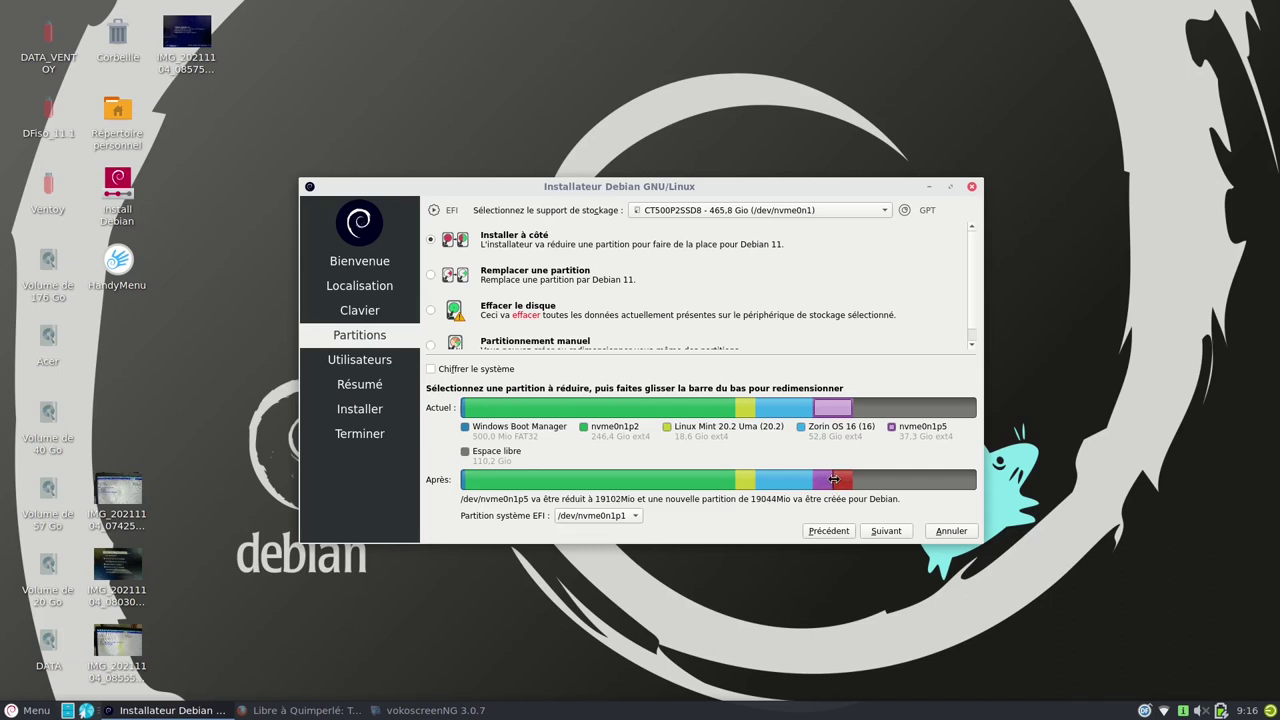
Step: Preview erasing the whole disk, and try replacing nvme0n1p5 or the free space with Debian on the CT500P2SSD8 disk
{"action": "left_click", "coordinate": [858, 304]}
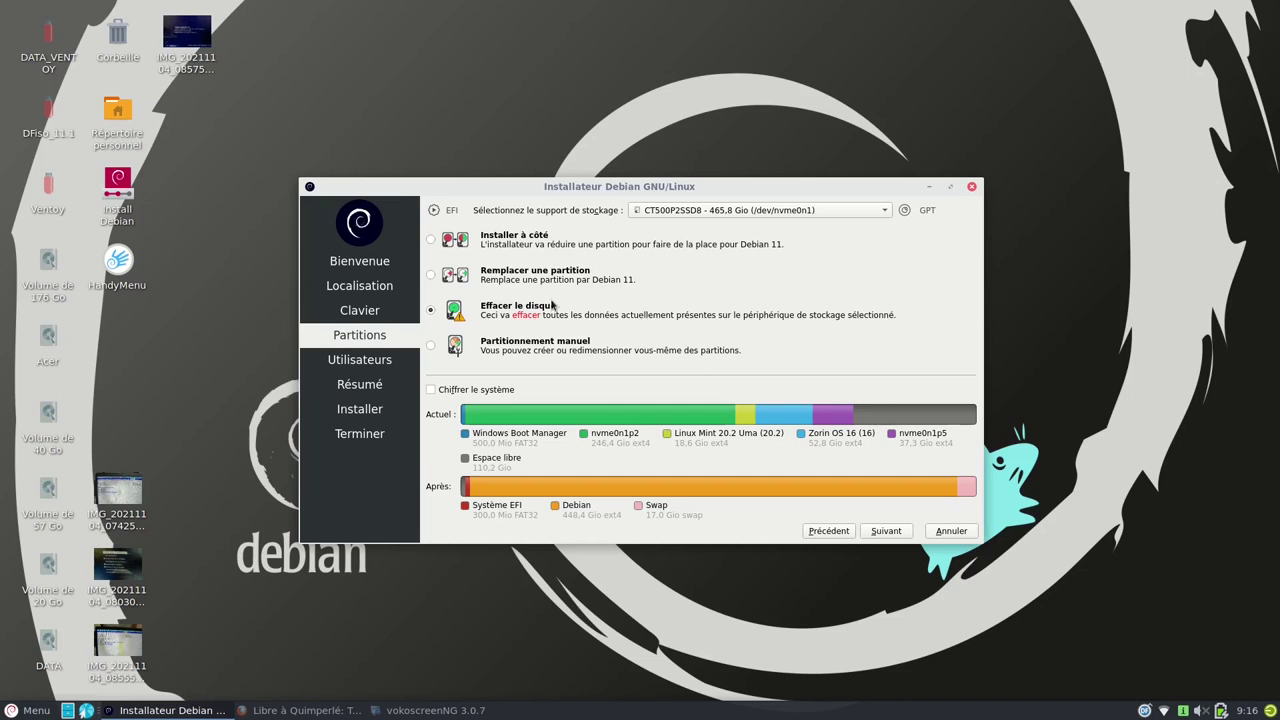
{"action": "left_click", "coordinate": [434, 276]}
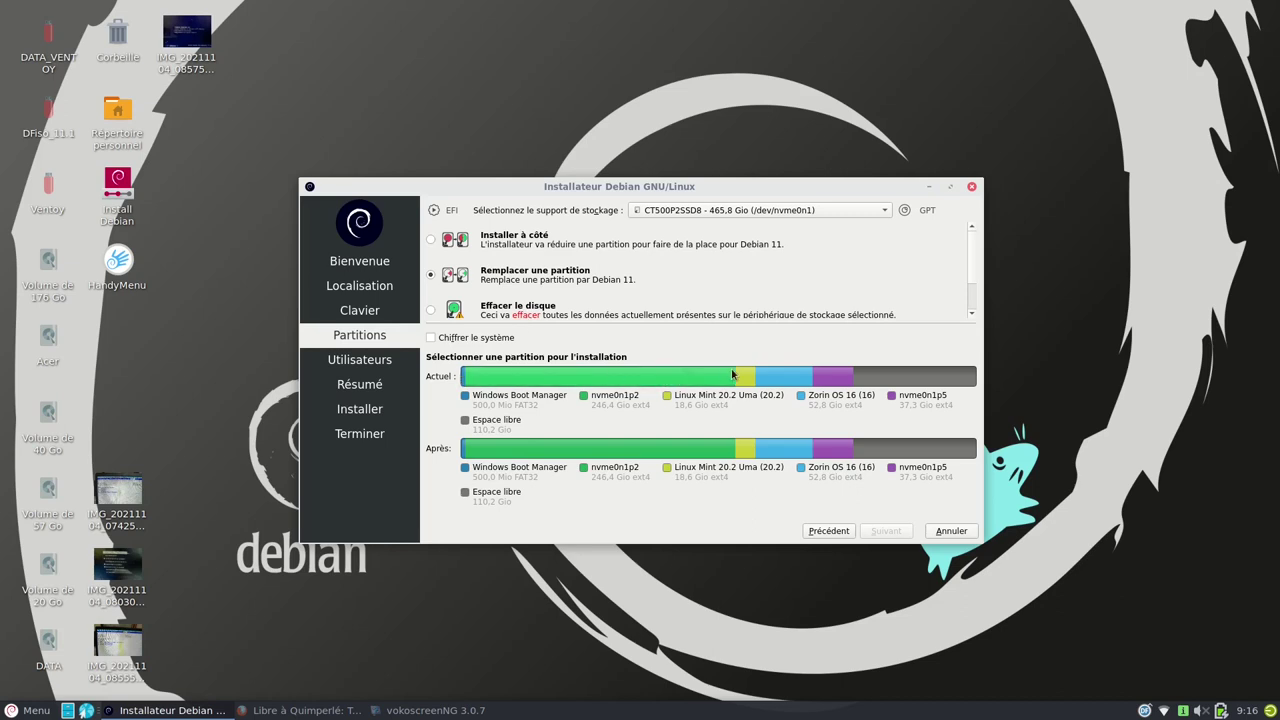
{"action": "left_click", "coordinate": [835, 378]}
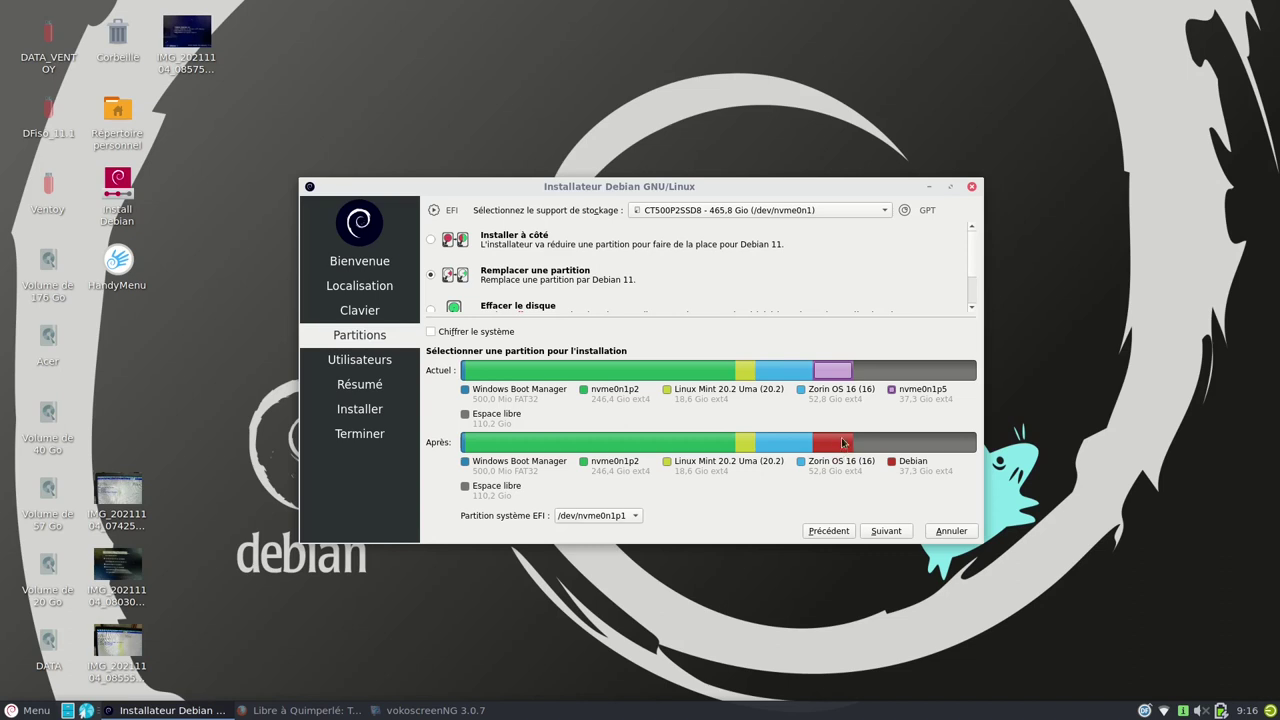
{"action": "left_click", "coordinate": [899, 374]}
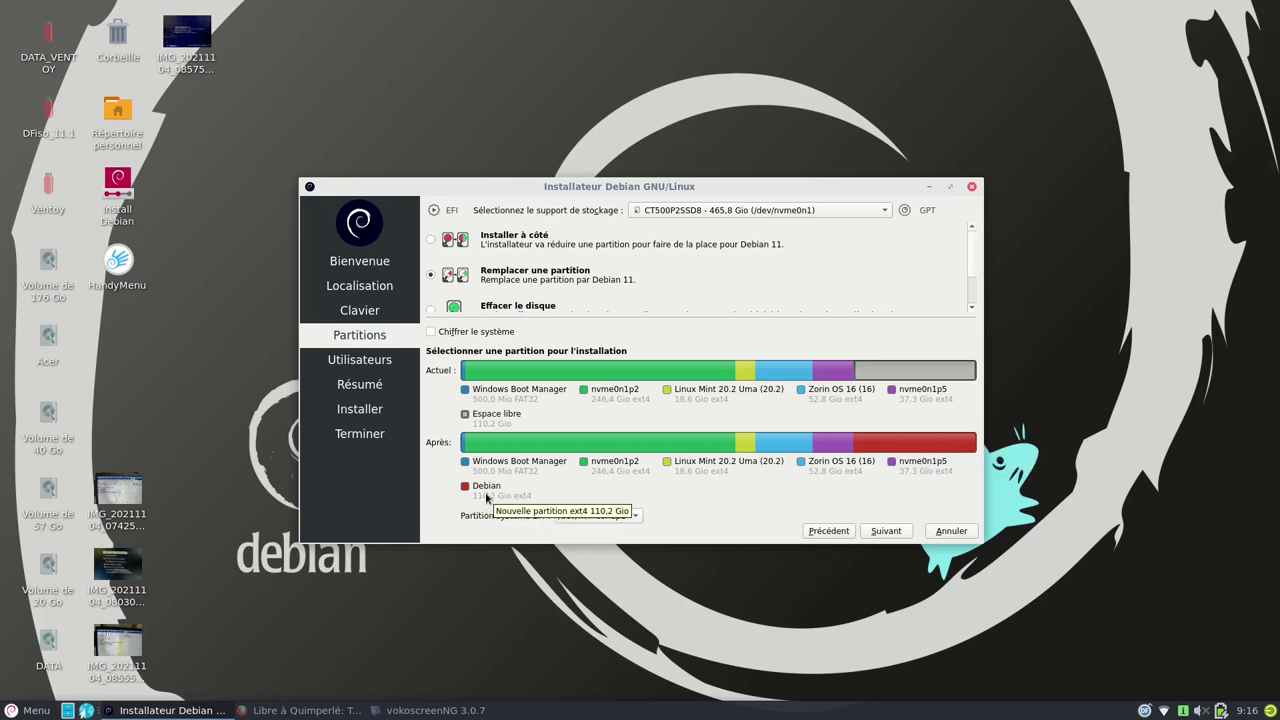
{"action": "left_click", "coordinate": [830, 375]}
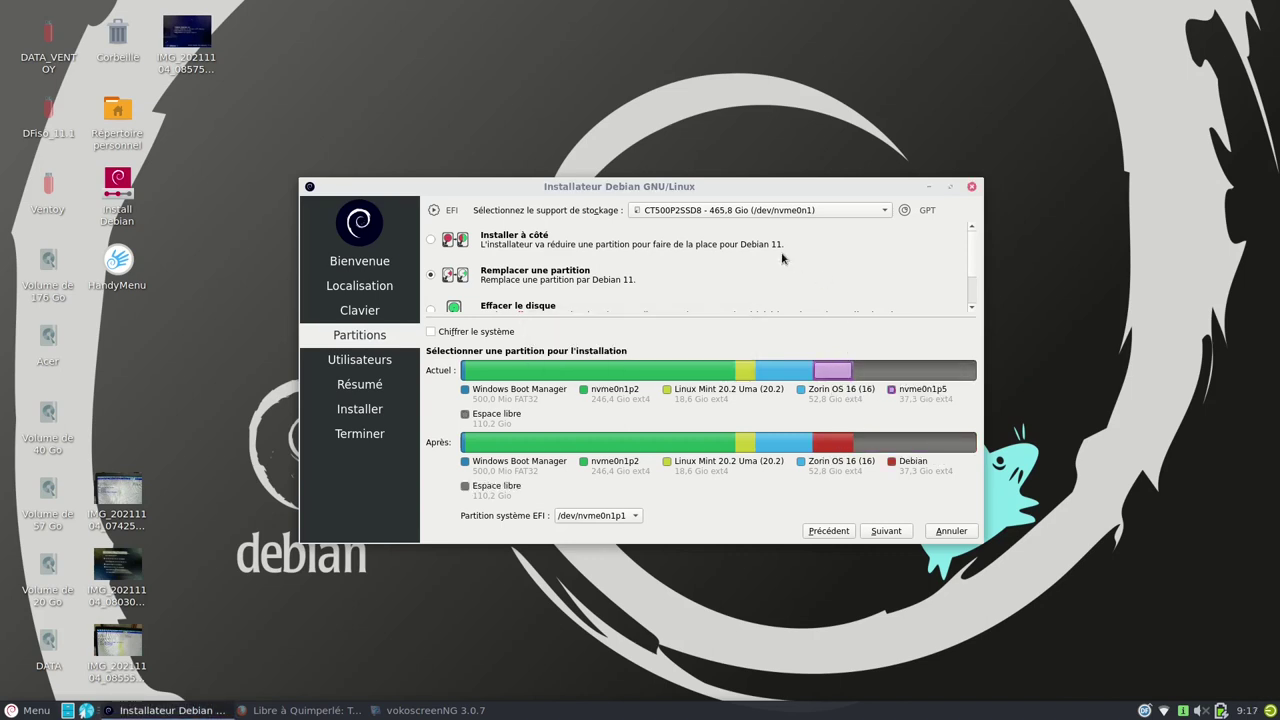
Step: Select the Skhynix BC501 NVMe 256GB disk as the storage device and inspect its partition layout
{"action": "left_click", "coordinate": [704, 212]}
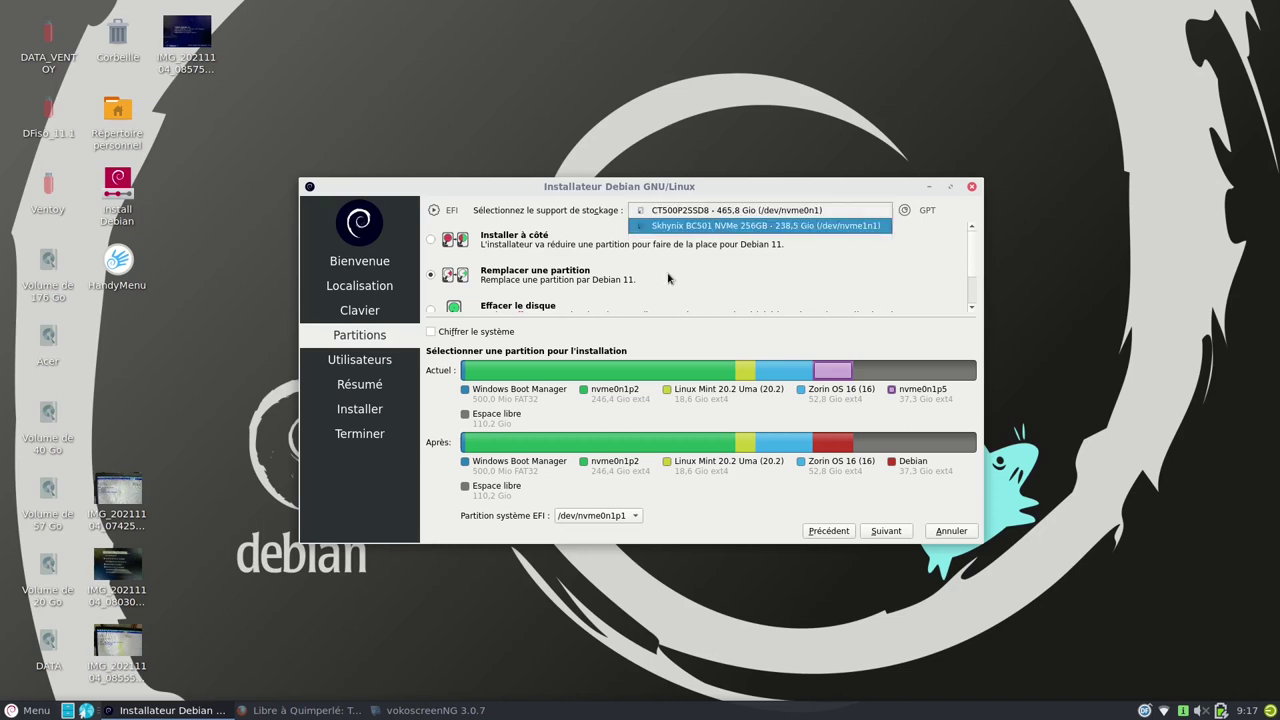
{"action": "left_click", "coordinate": [683, 228]}
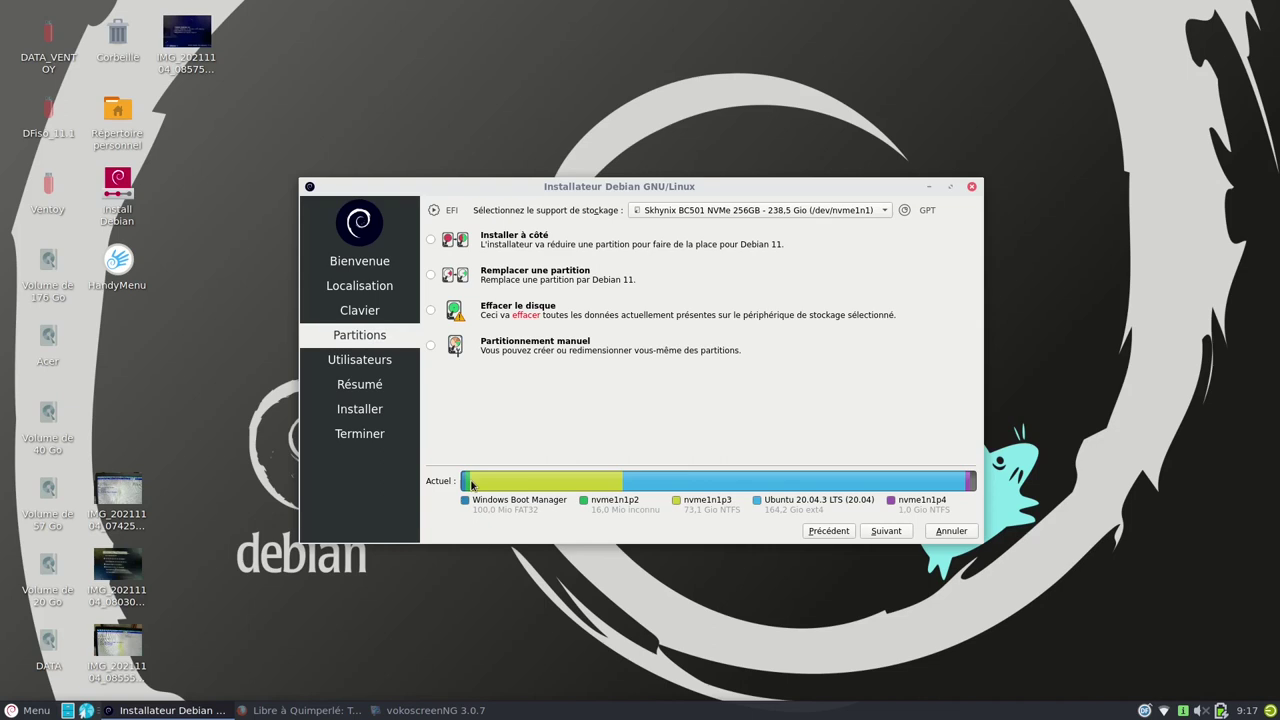
{"action": "mouse_move", "coordinate": [469, 485]}
{"action": "mouse_move", "coordinate": [528, 485]}
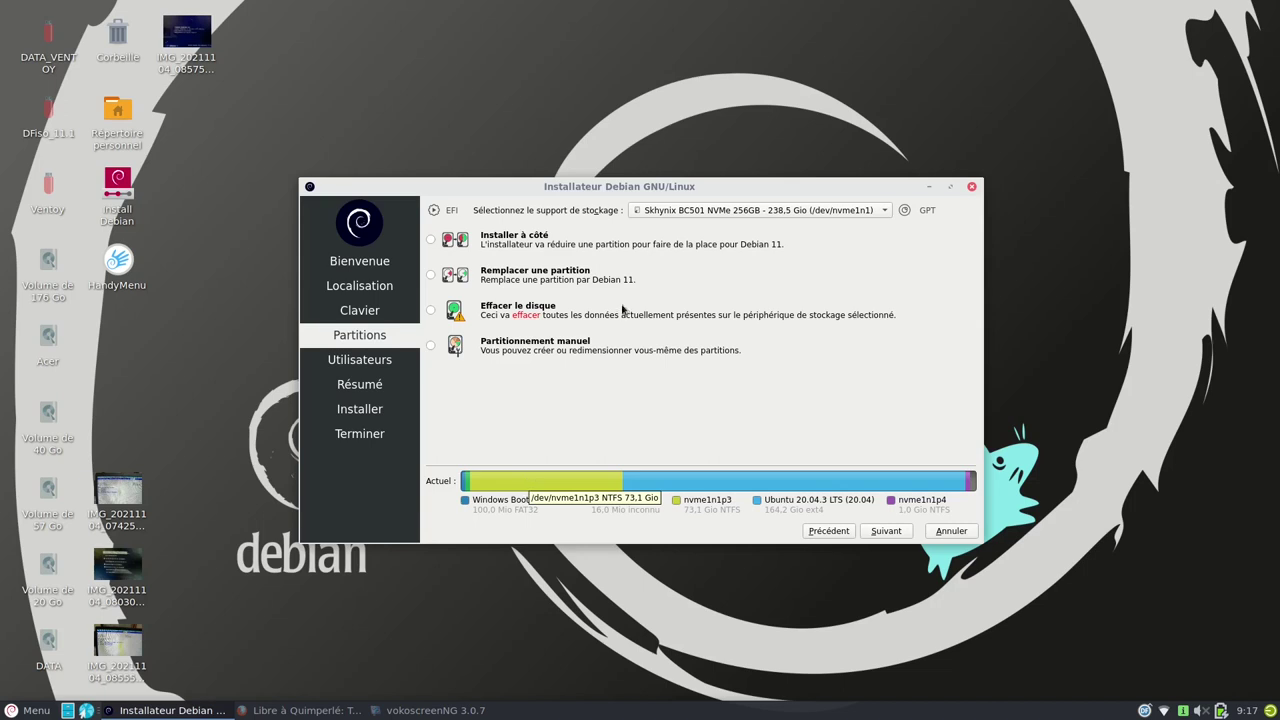
Step: Try replacing nvme1n1p3 or the Ubuntu 20.04.3 LTS partition with Debian, and preview erasing the whole Skhynix disk
{"action": "left_click", "coordinate": [432, 275]}
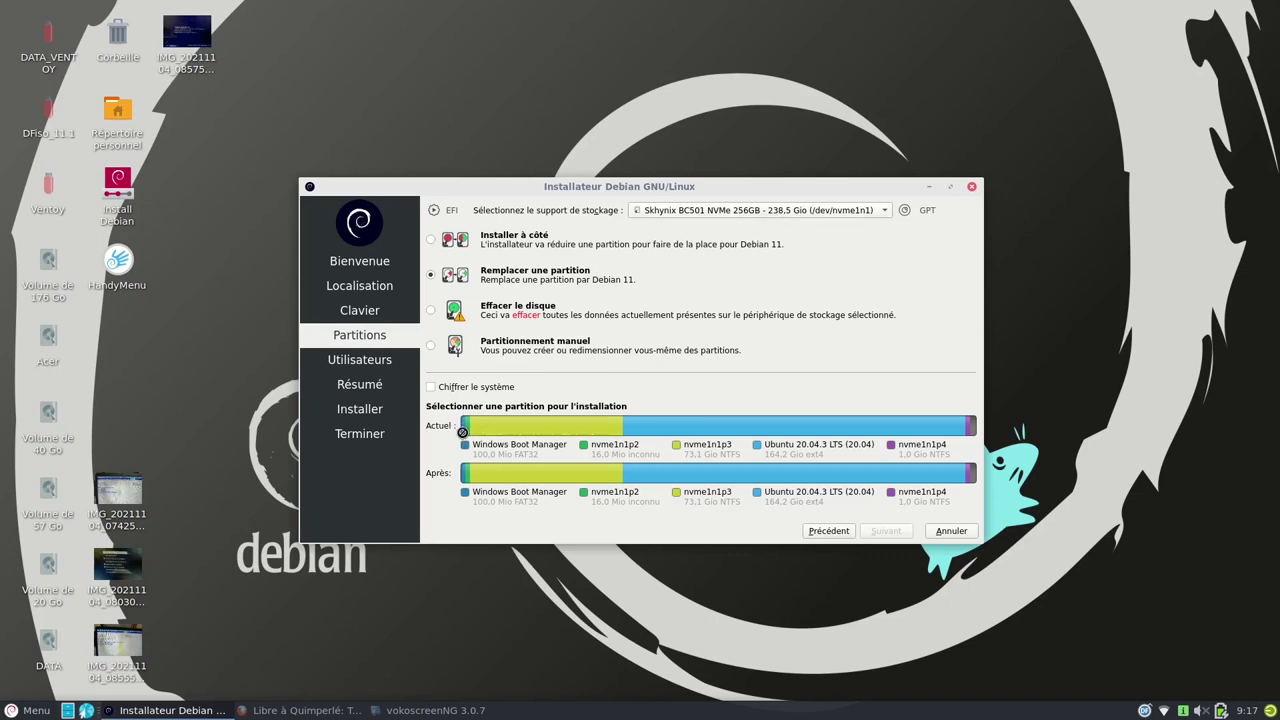
{"action": "mouse_move", "coordinate": [461, 429]}
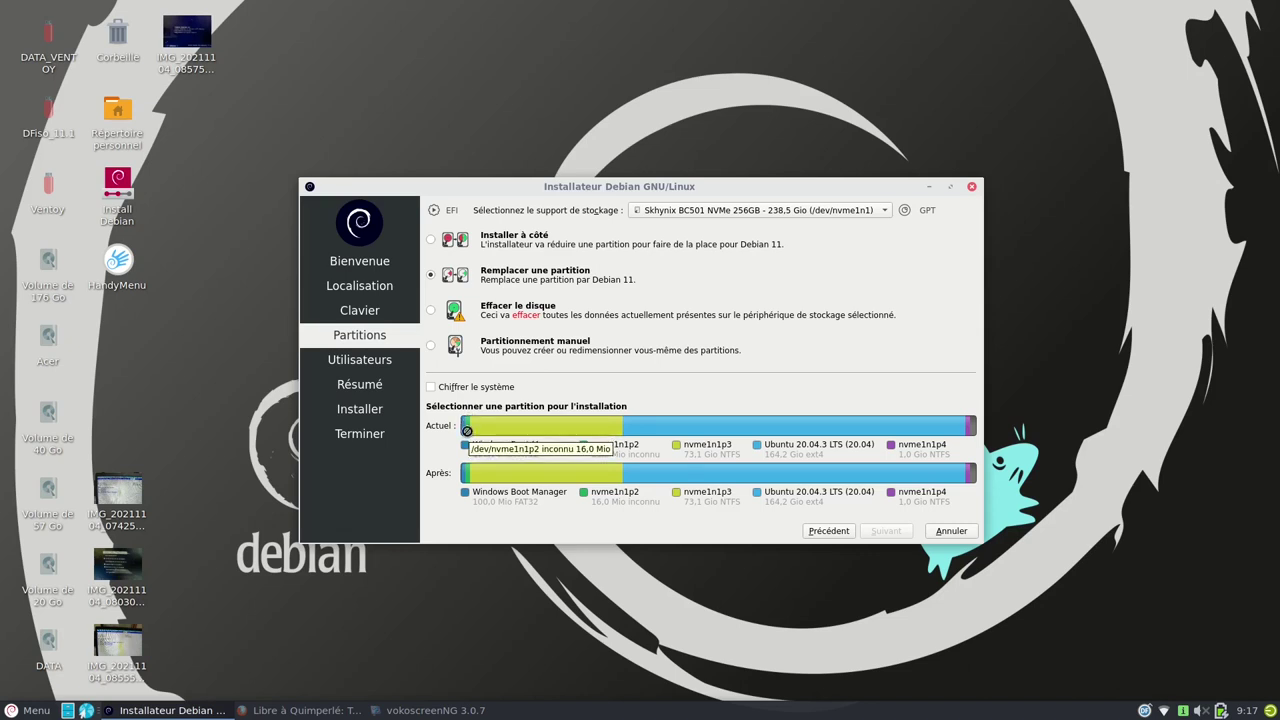
{"action": "left_click", "coordinate": [516, 432]}
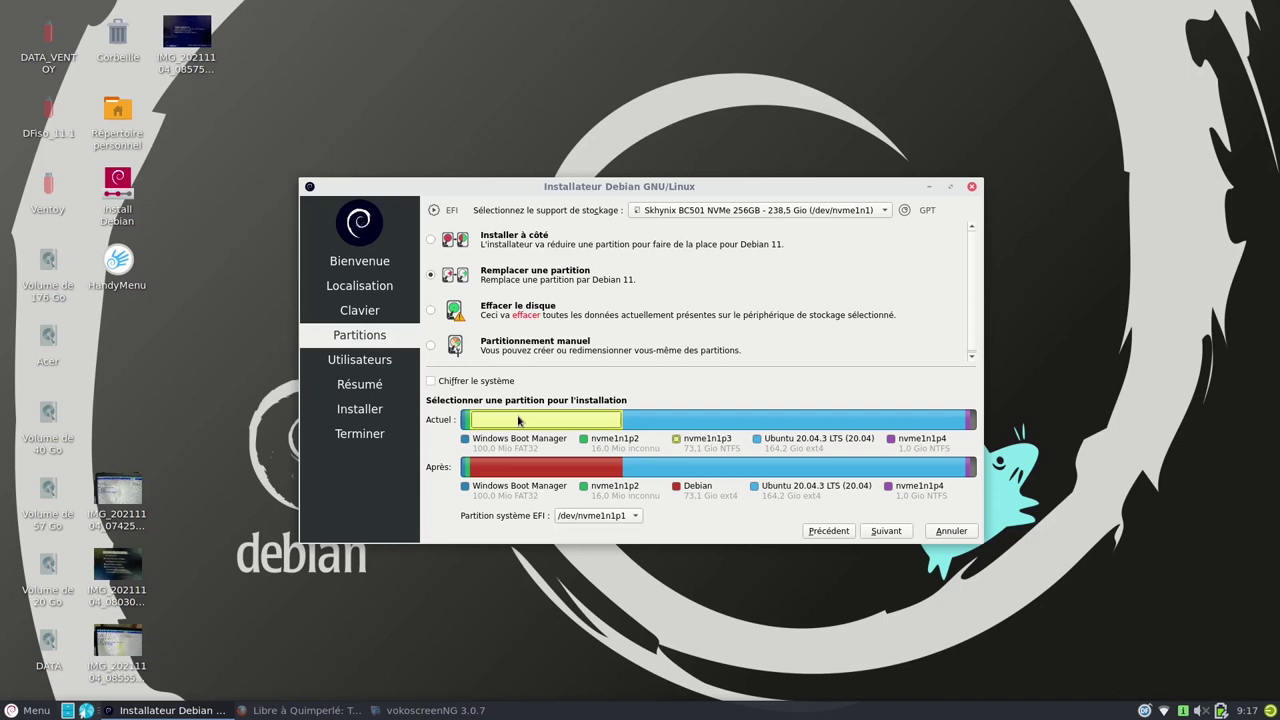
{"action": "left_click", "coordinate": [718, 418]}
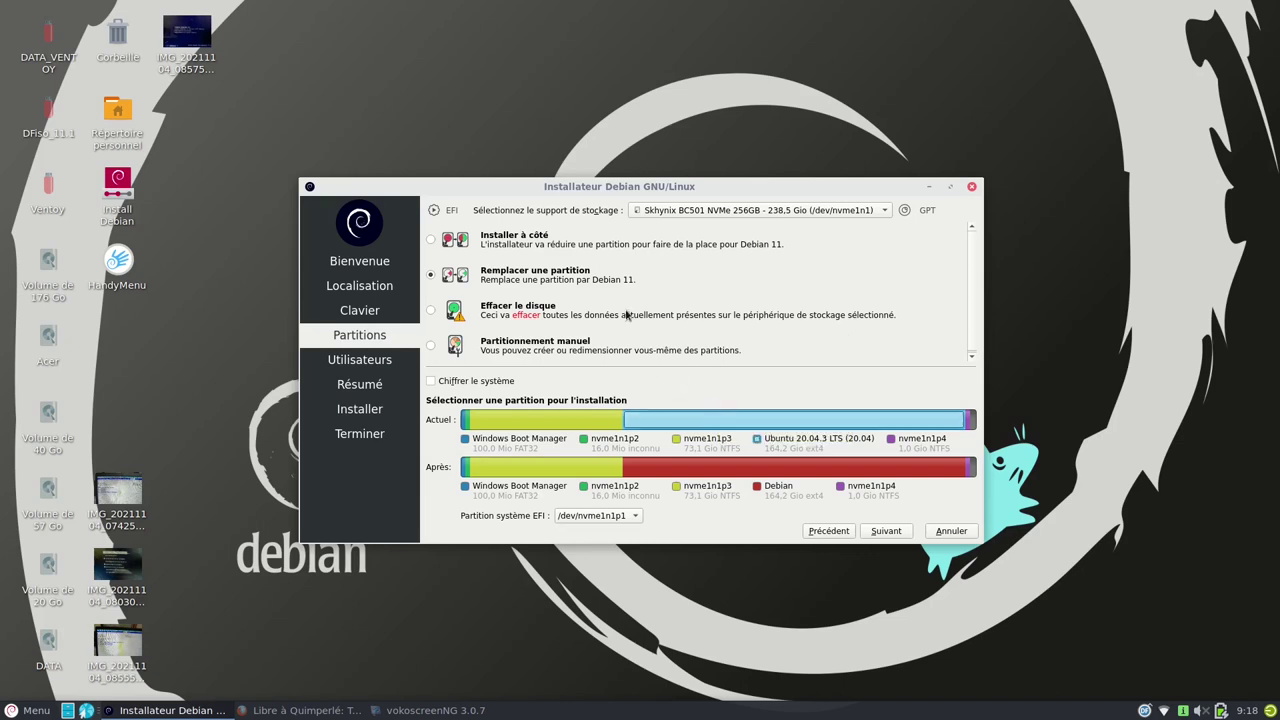
{"action": "left_click", "coordinate": [430, 310]}
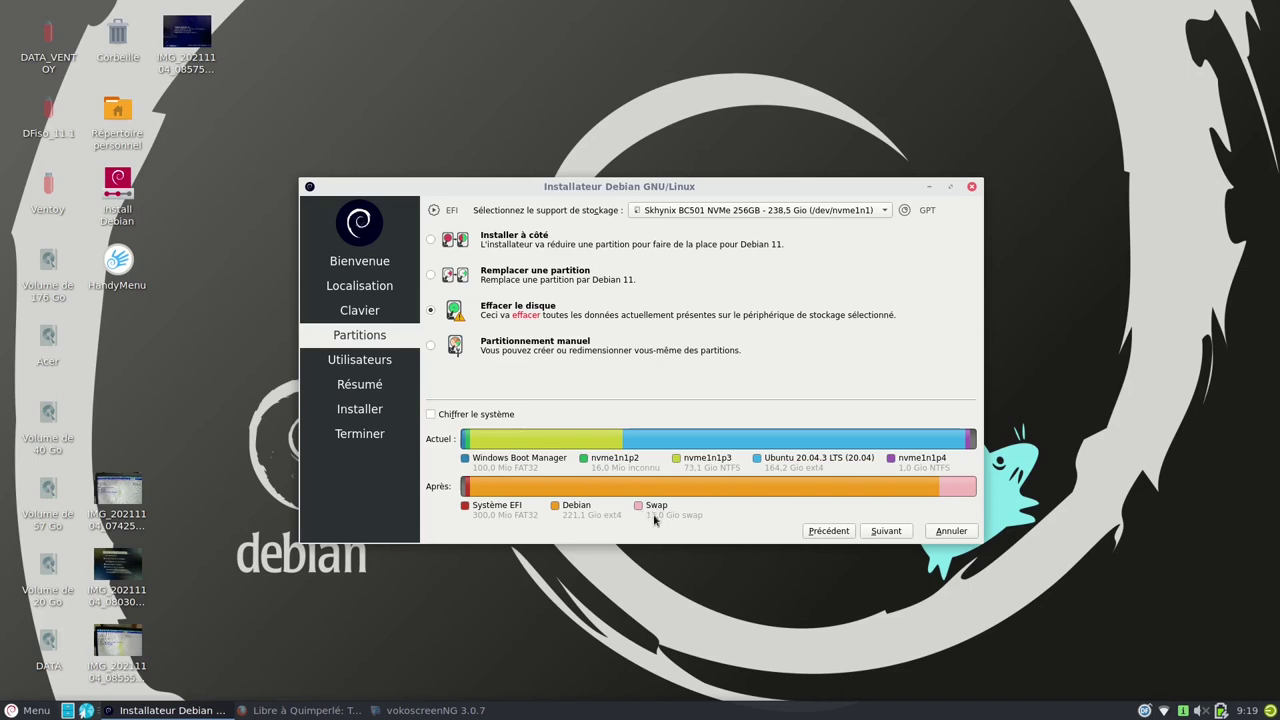
{"action": "mouse_move", "coordinate": [955, 490]}
Step: Choose the CT500P2SSD8 disk and replace partition nvme0n1p5 with Debian, keeping /dev/nvme0n1p1 as the EFI system partition
{"action": "left_click", "coordinate": [805, 212]}
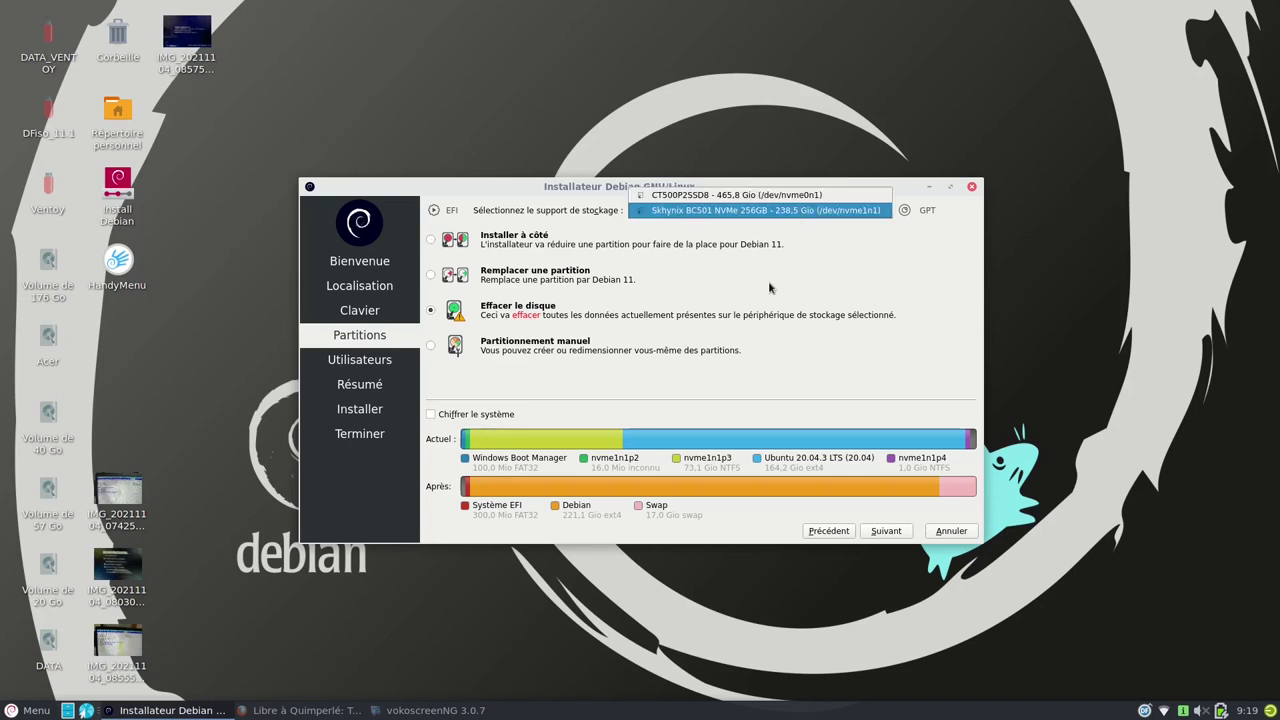
{"action": "left_click", "coordinate": [691, 198]}
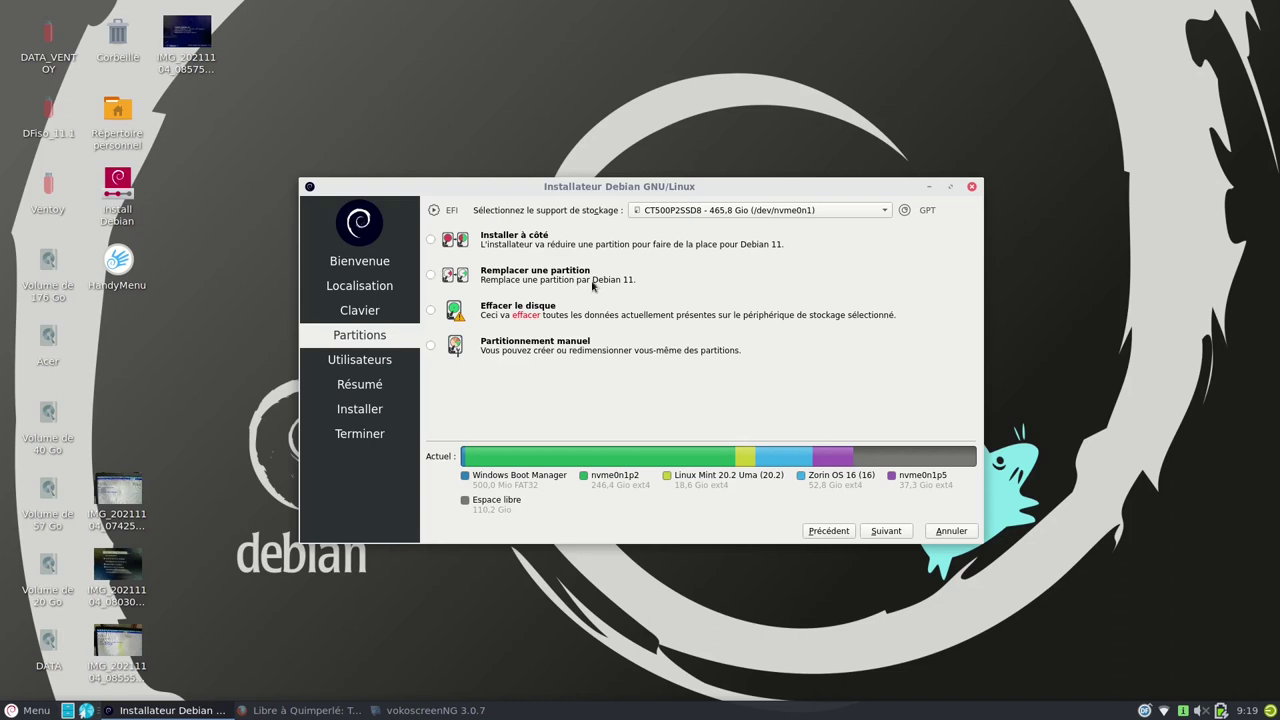
{"action": "left_click", "coordinate": [431, 275]}
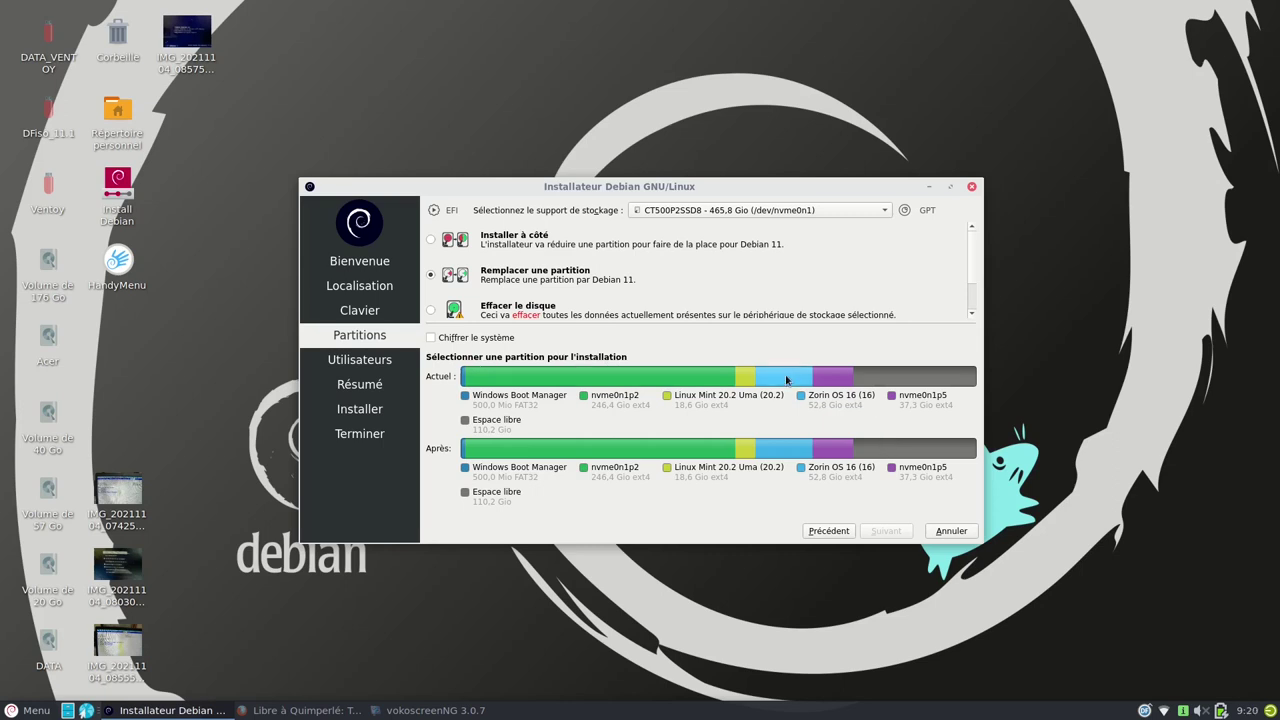
{"action": "left_click", "coordinate": [836, 378]}
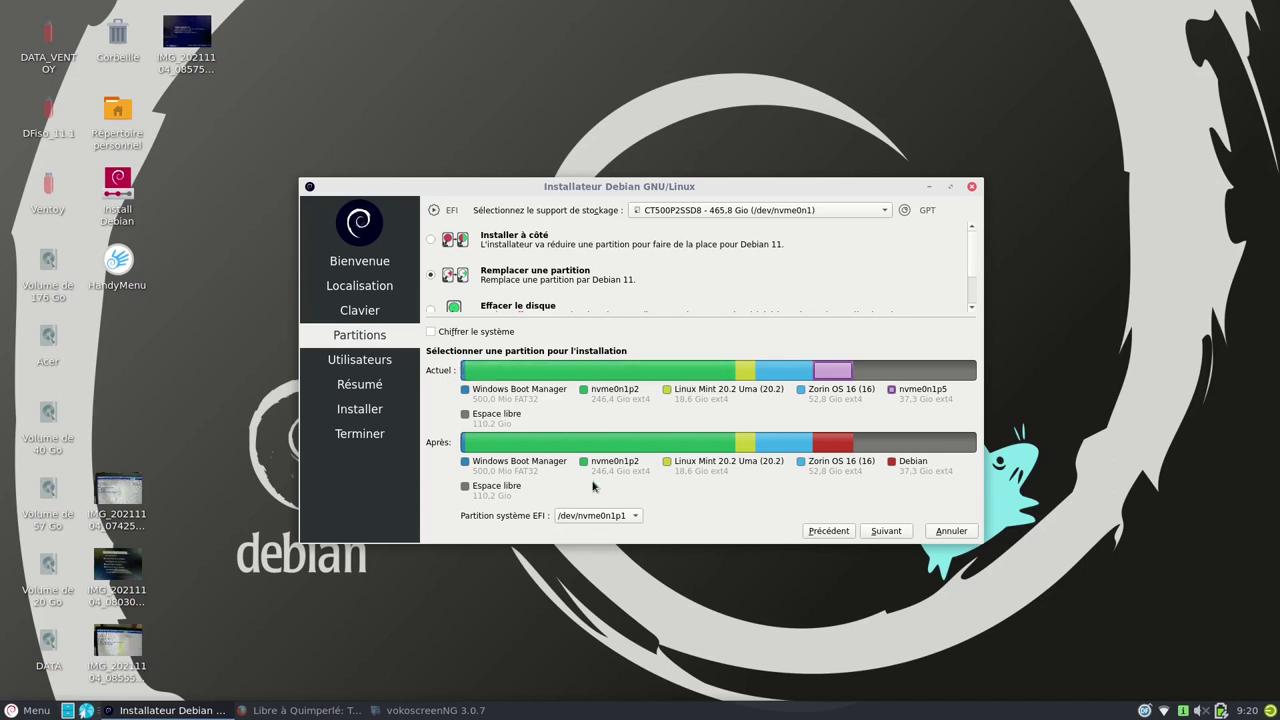
{"action": "left_click", "coordinate": [632, 518]}
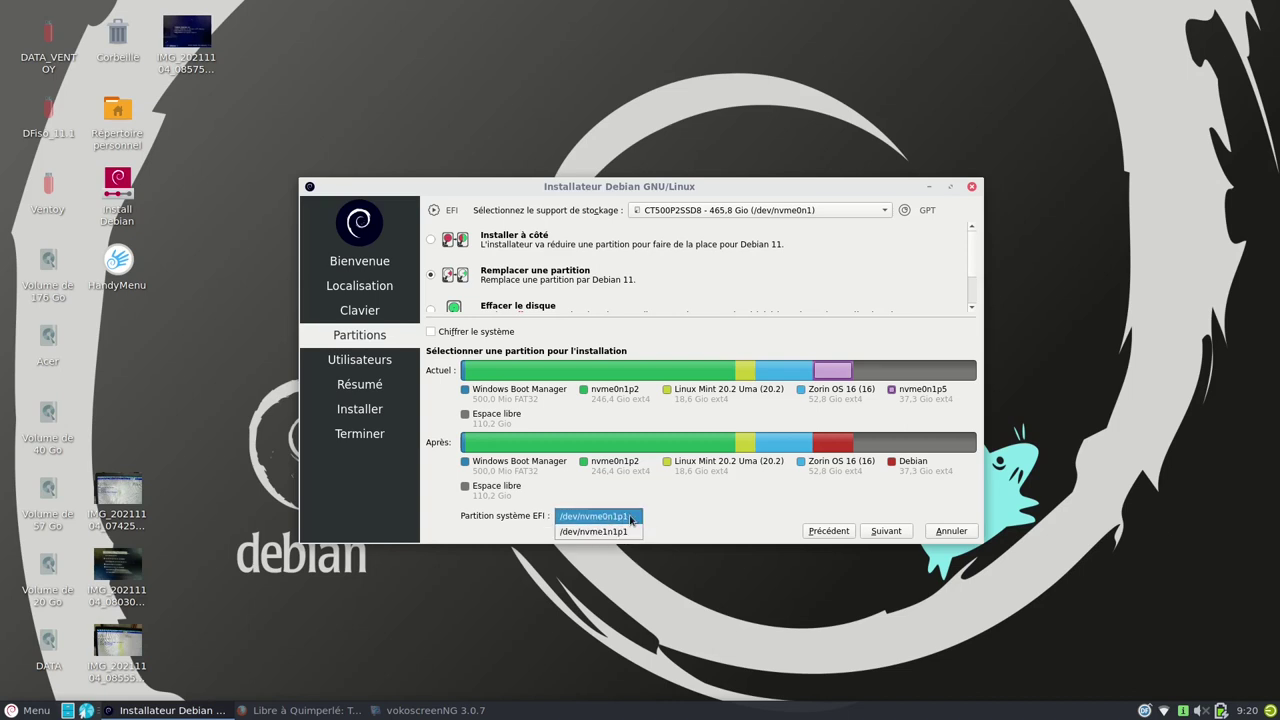
{"action": "left_click", "coordinate": [630, 518]}
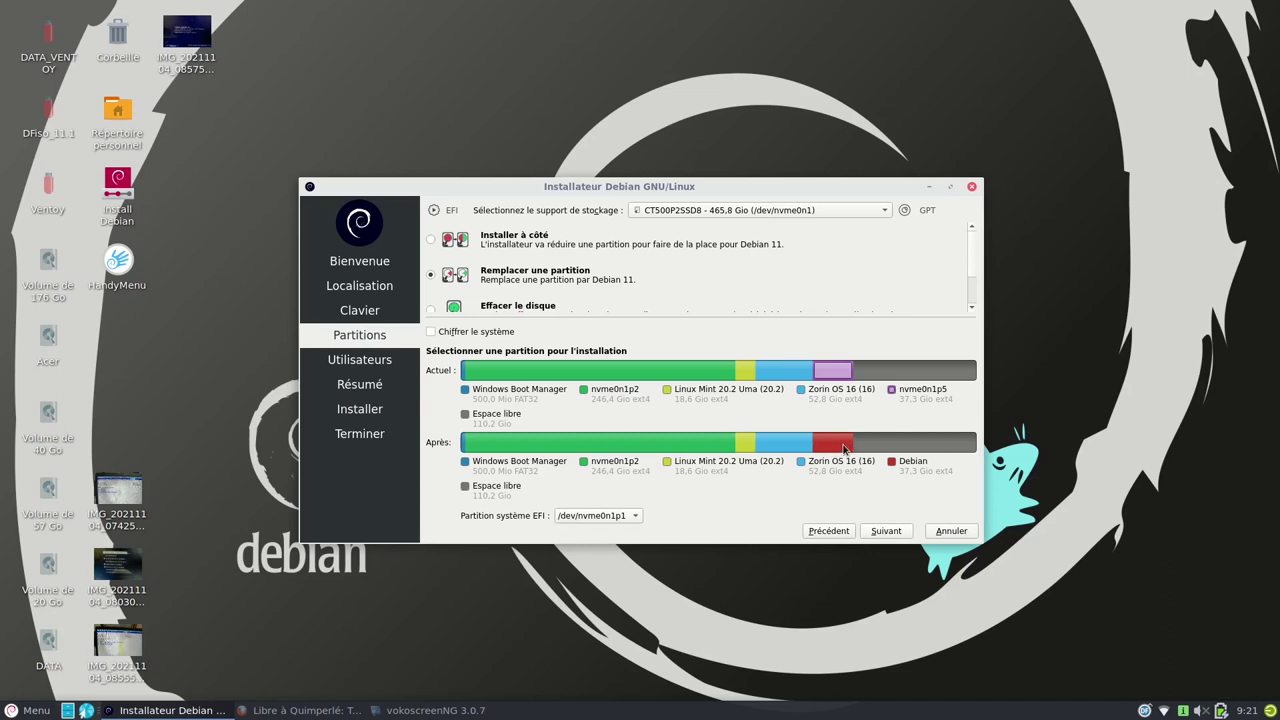
{"action": "left_click", "coordinate": [883, 537]}
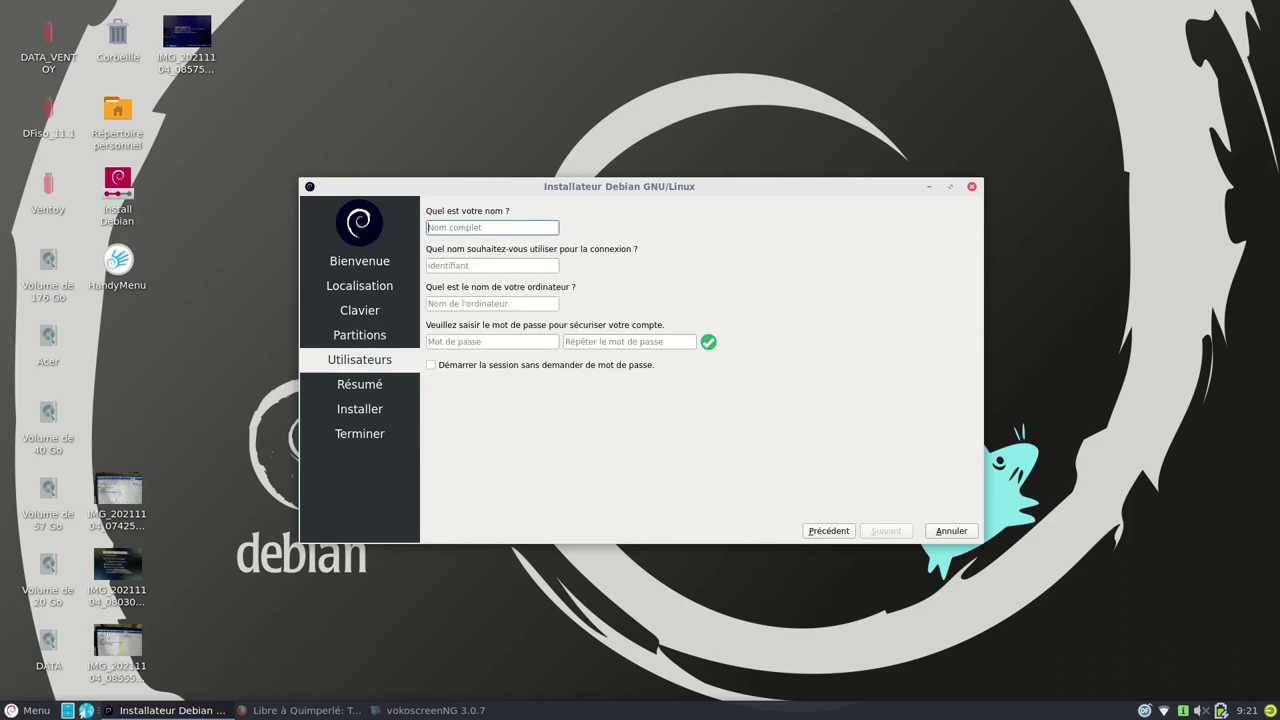
Step: Fill in the user's name, enter and repeat the account password, and continue to the installation summary
{"action": "type", "text": "Mick"}
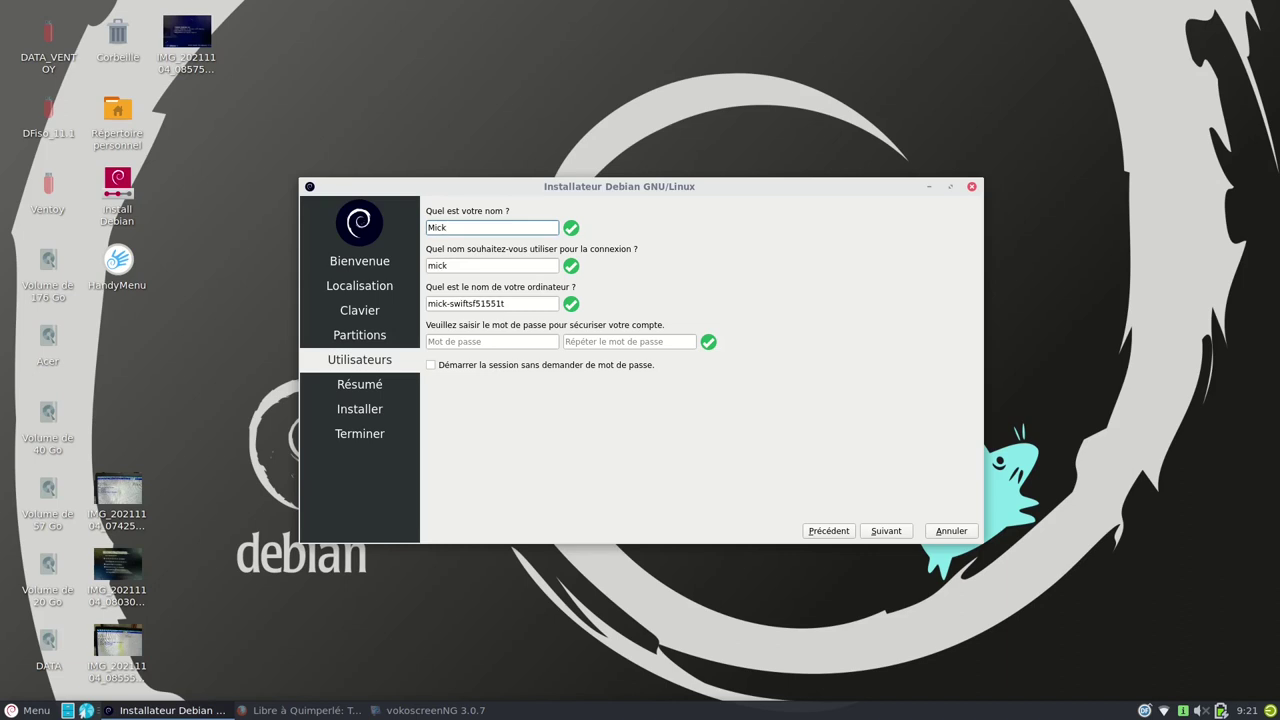
{"action": "type", "text": "aël"}
{"action": "key", "text": "Tab"}
{"action": "type", "text": "a"}
{"action": "key", "text": "Tab"}
{"action": "type", "text": "a"}
{"action": "left_click", "coordinate": [883, 531]}
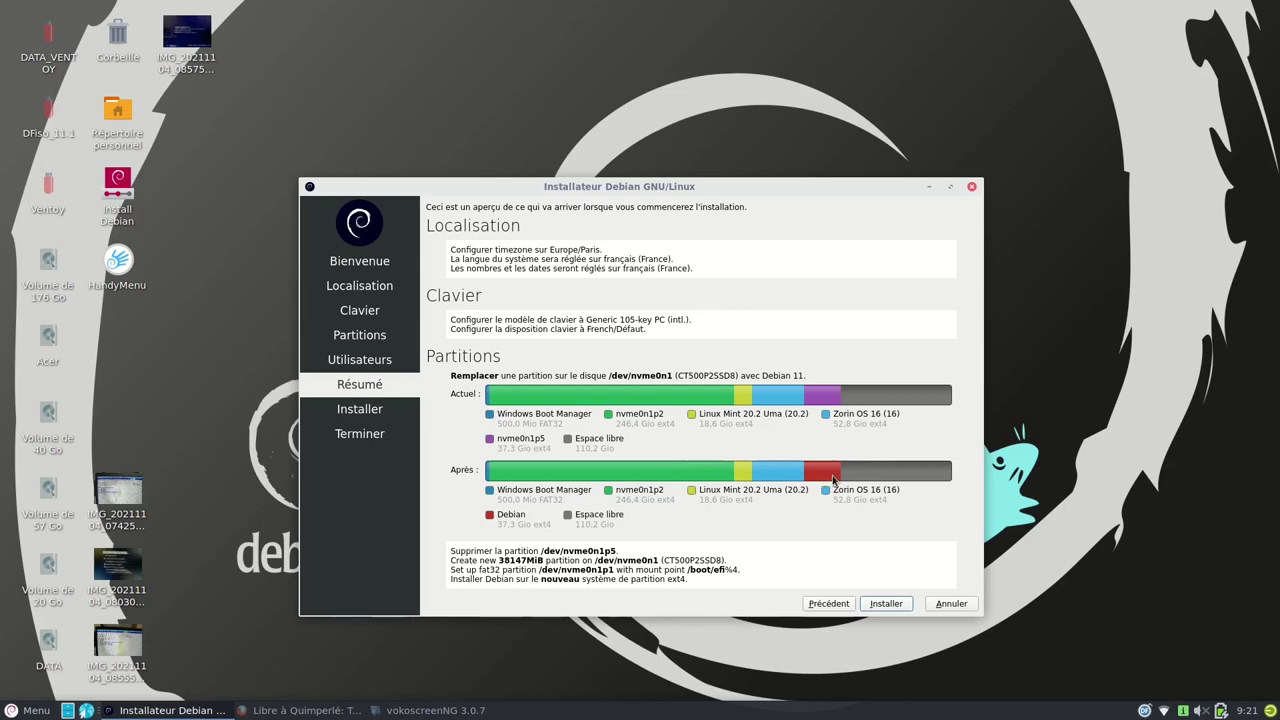
Step: Review the partition summary, run the Debian installation and turn off the immediate restart
{"action": "mouse_move", "coordinate": [833, 482]}
{"action": "left_click", "coordinate": [886, 604]}
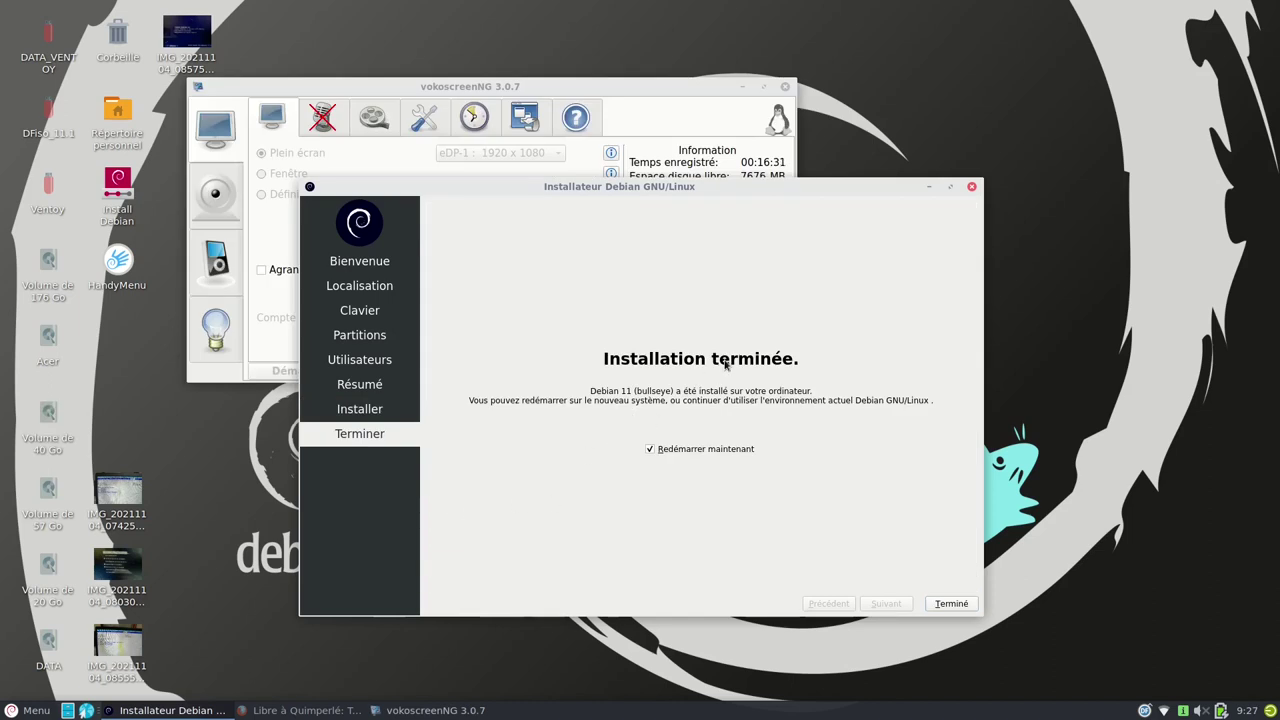
{"action": "left_click", "coordinate": [651, 451]}
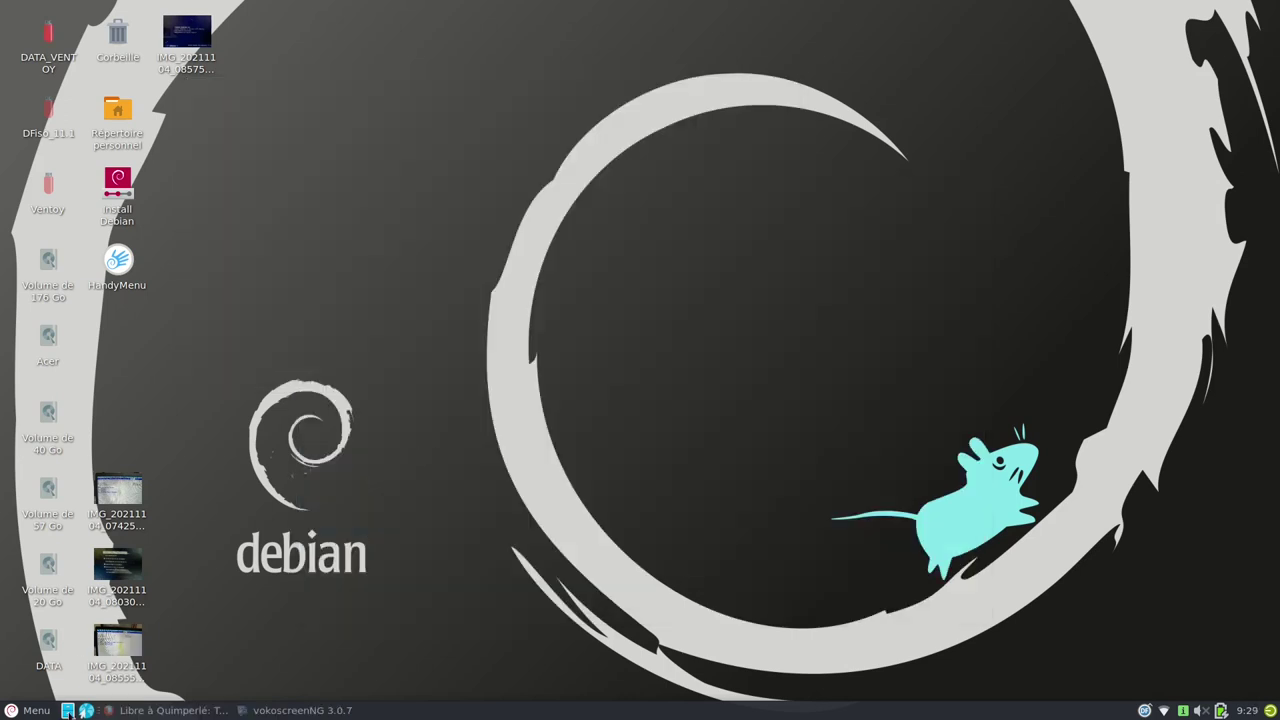
Step: Paste the copied IMG_20211104 photos onto the DATA_VENTOY drive
{"action": "left_click", "coordinate": [68, 711]}
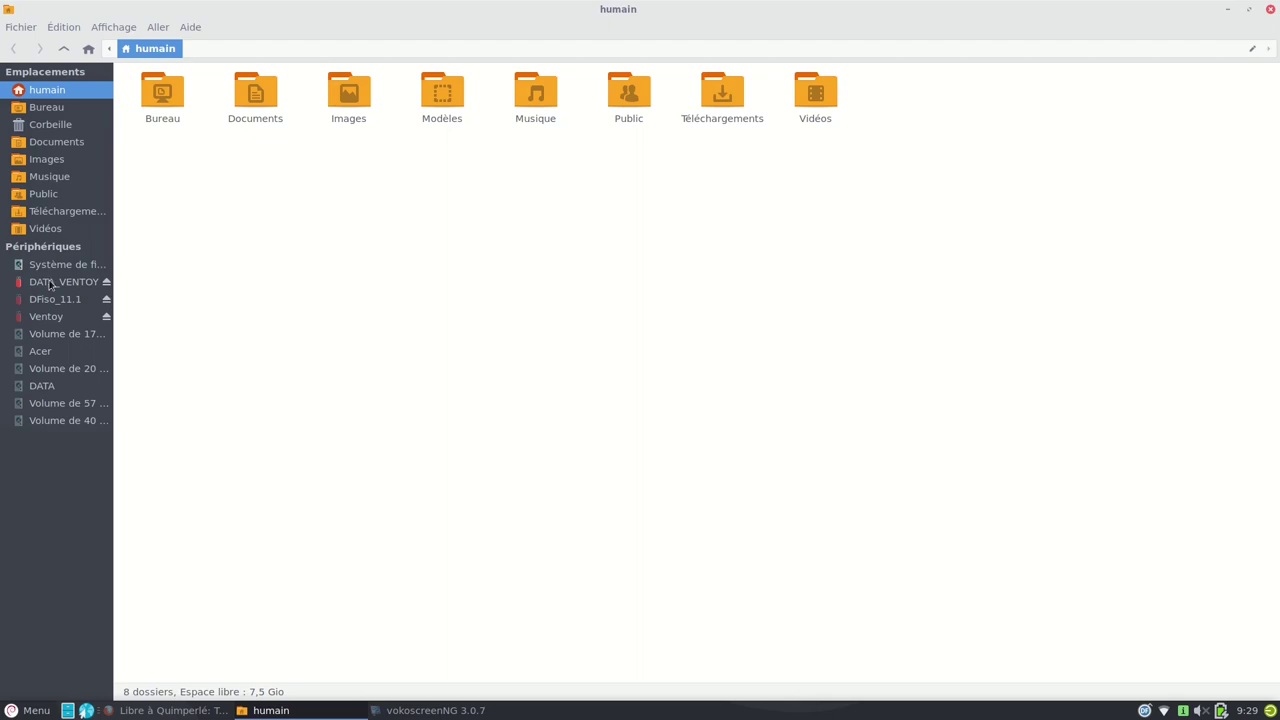
{"action": "mouse_move", "coordinate": [50, 285]}
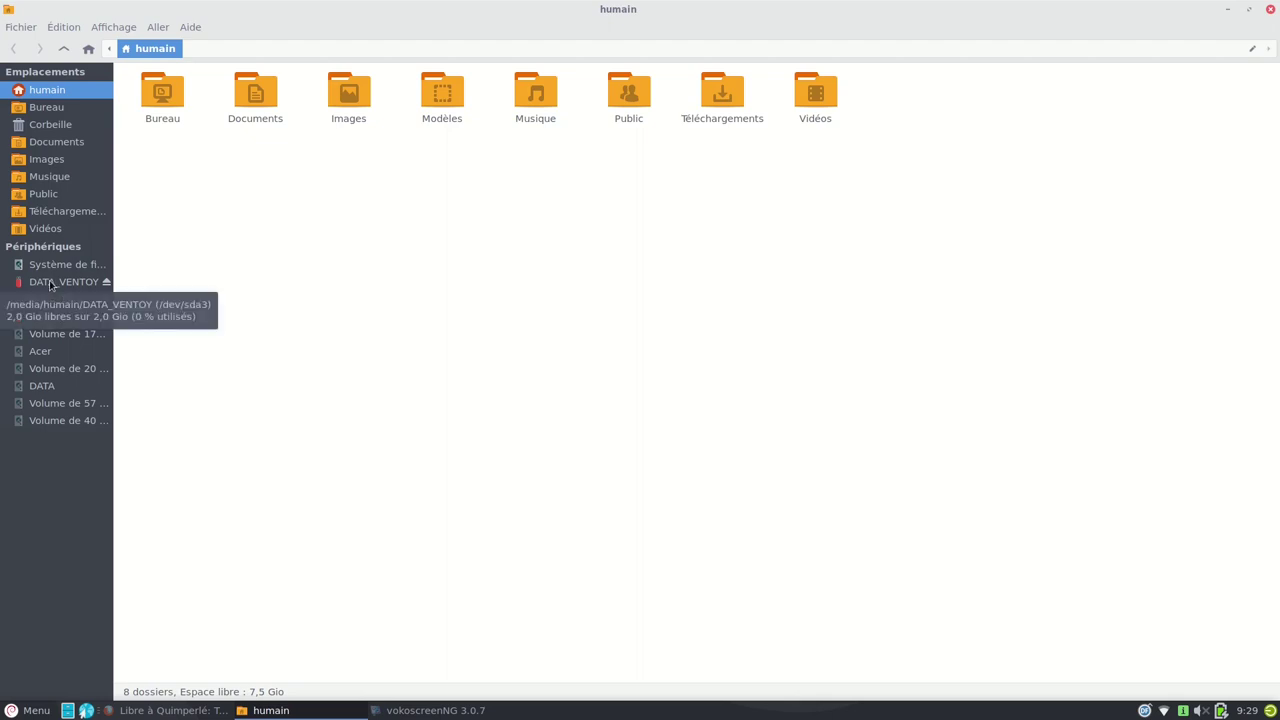
{"action": "left_click", "coordinate": [50, 285]}
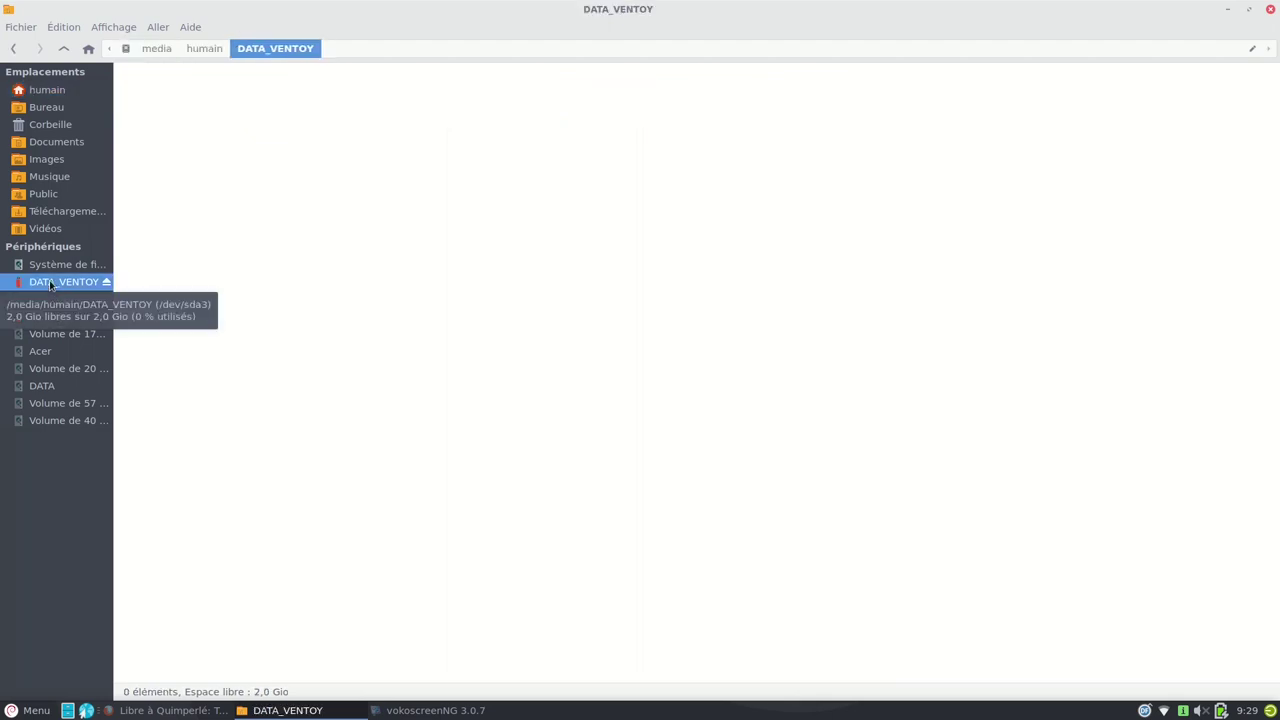
{"action": "right_click", "coordinate": [322, 260]}
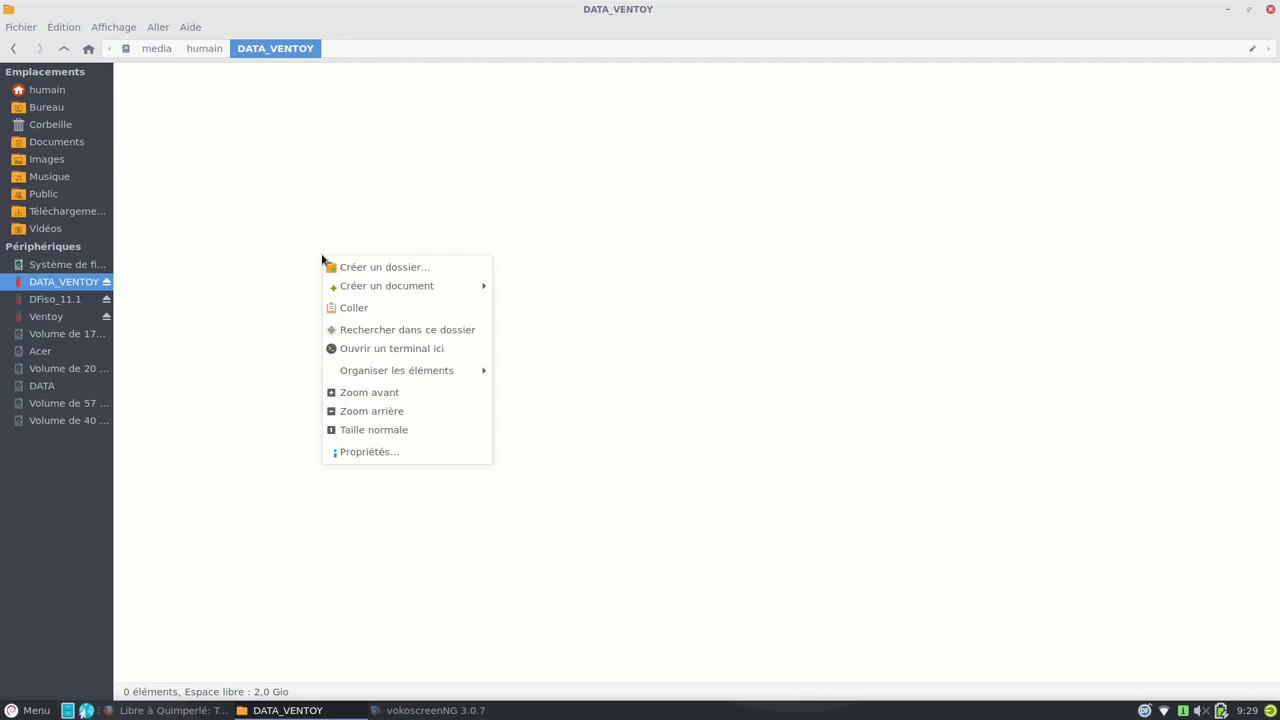
{"action": "left_click", "coordinate": [350, 309]}
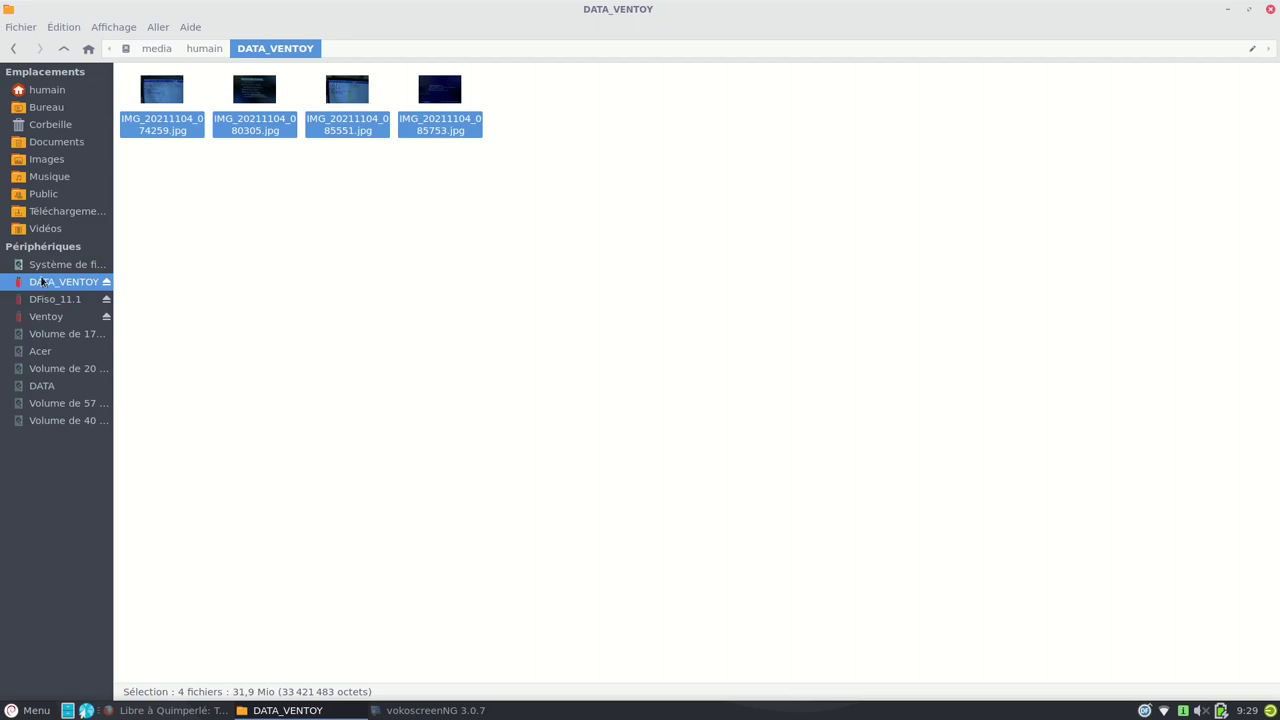
Step: Copy vokoscreenNG-2021-11-04_09-10-41.mkv from the Vidéos folder to the DATA_VENTOY drive and close the file manager
{"action": "left_click", "coordinate": [47, 229]}
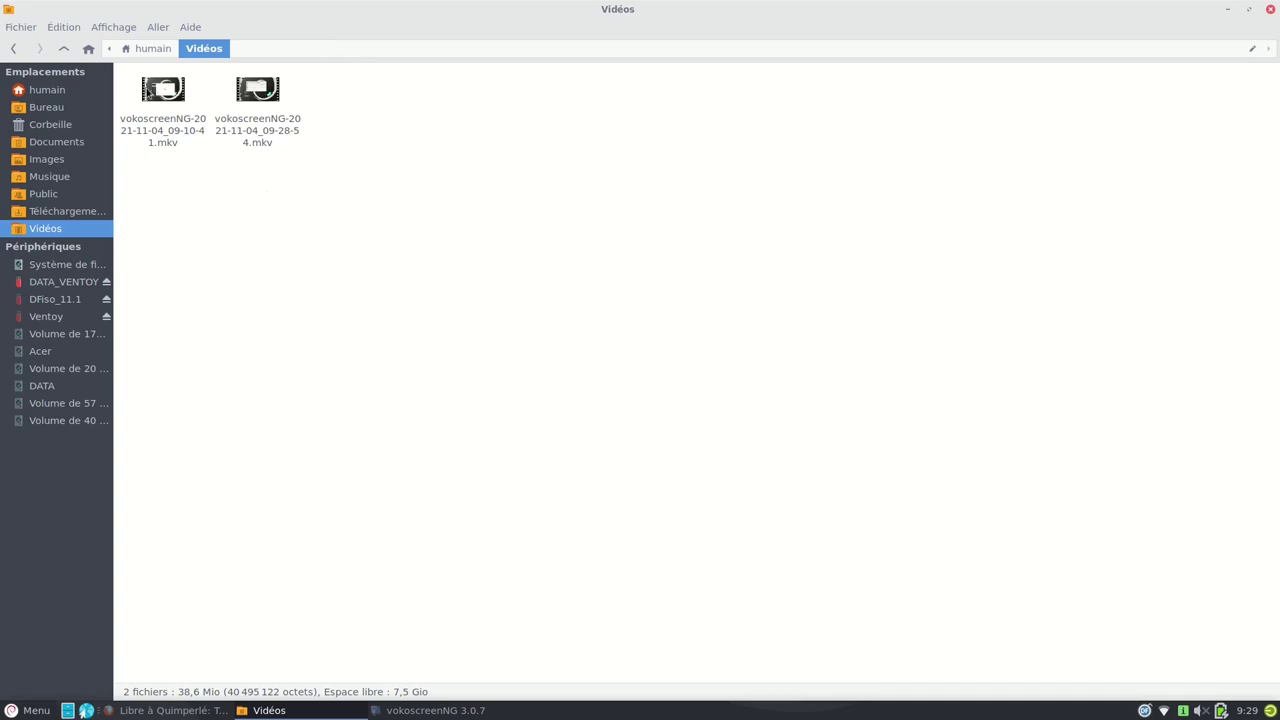
{"action": "right_click", "coordinate": [153, 90]}
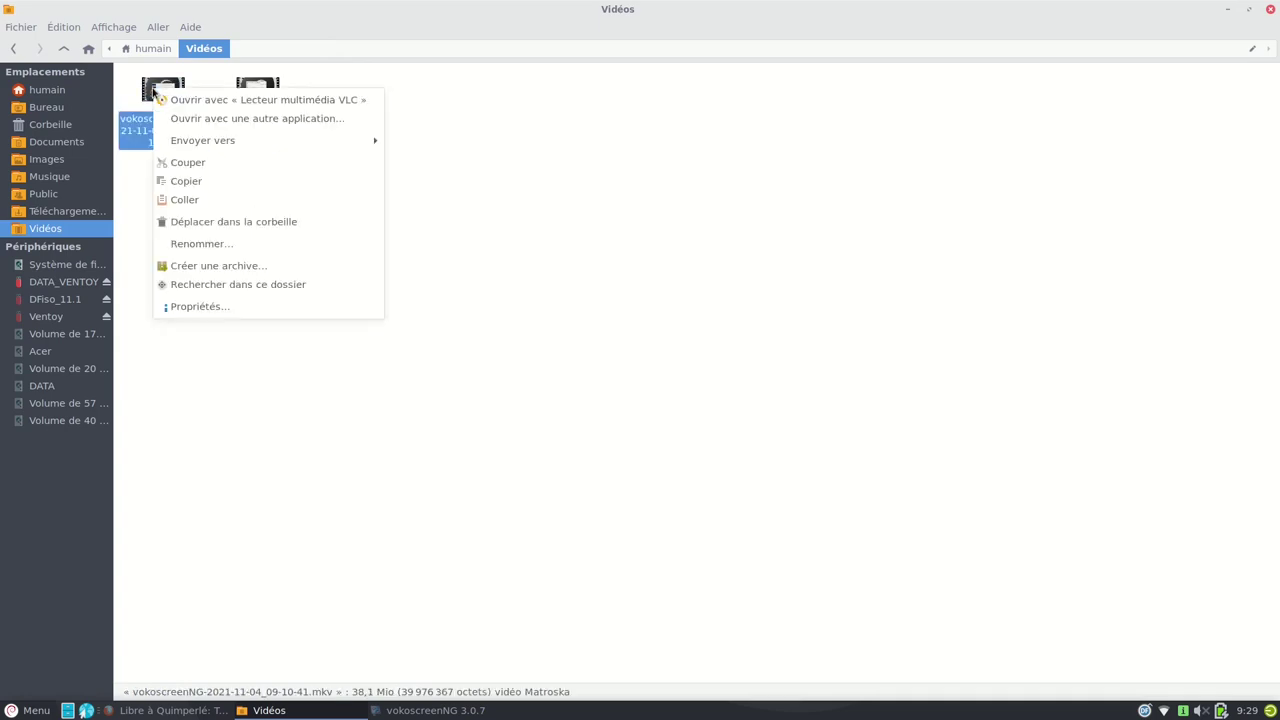
{"action": "left_click", "coordinate": [181, 181]}
{"action": "left_click", "coordinate": [72, 283]}
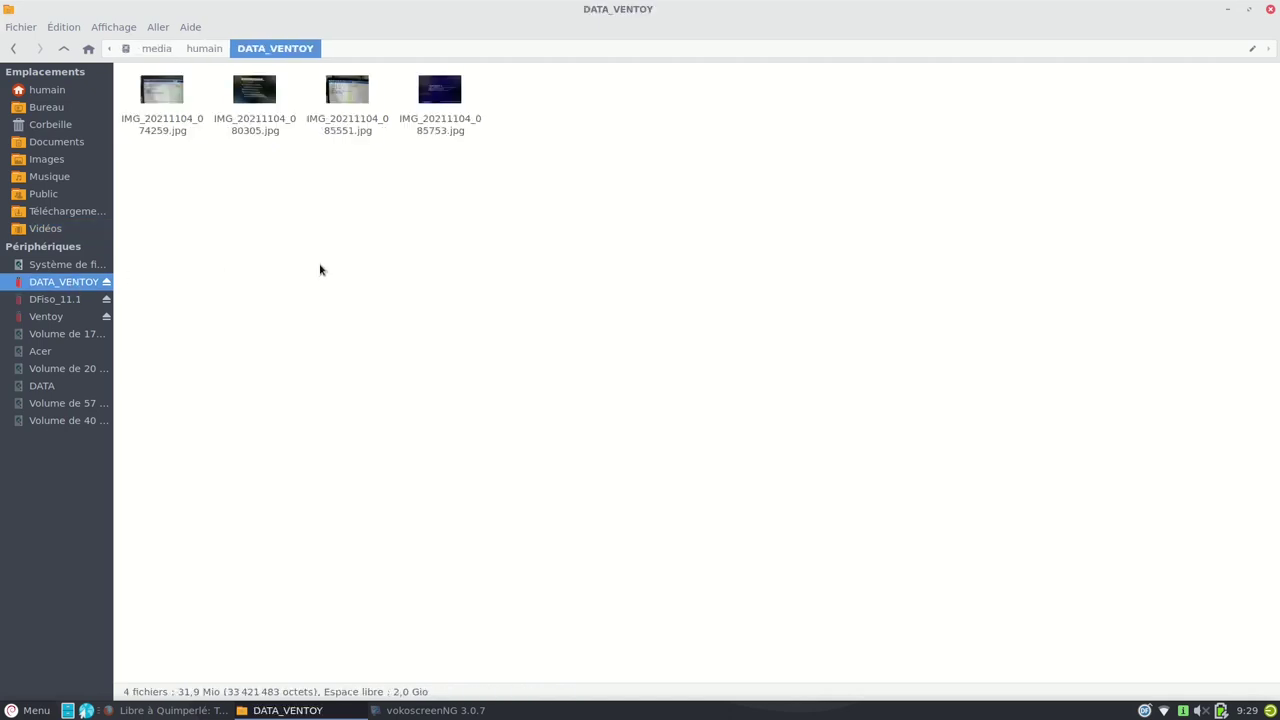
{"action": "right_click", "coordinate": [354, 250]}
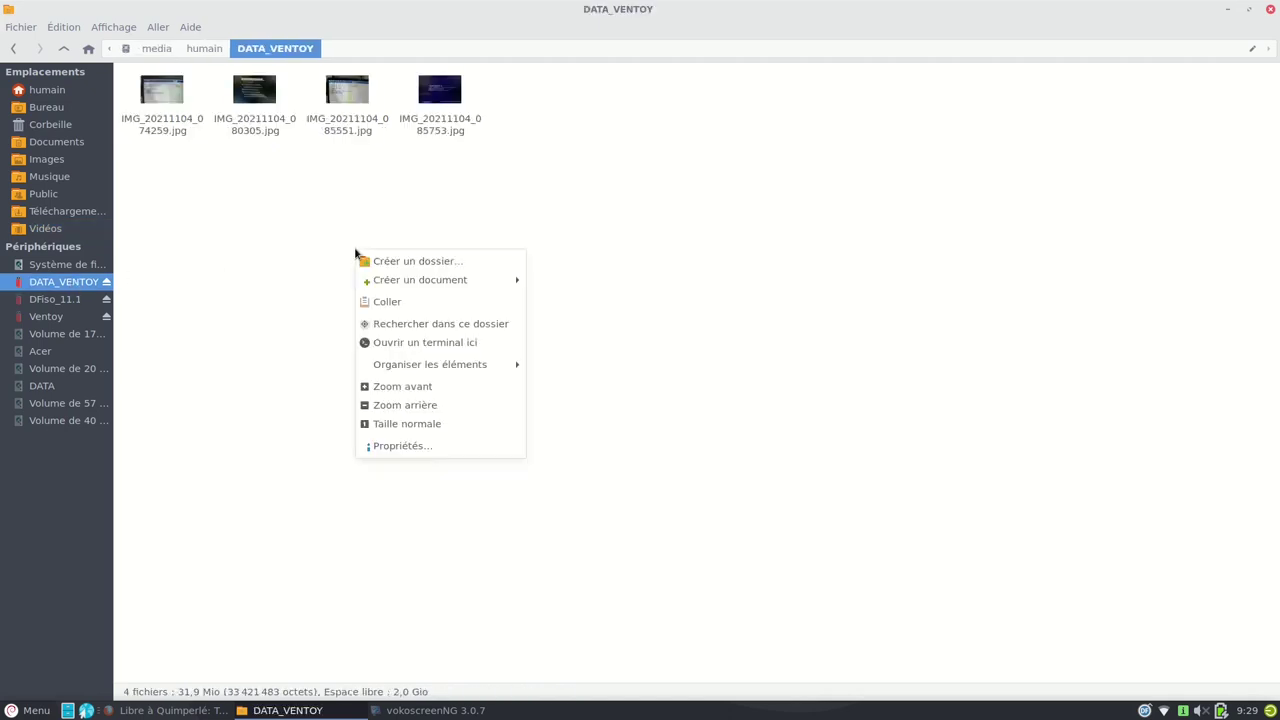
{"action": "left_click", "coordinate": [370, 300]}
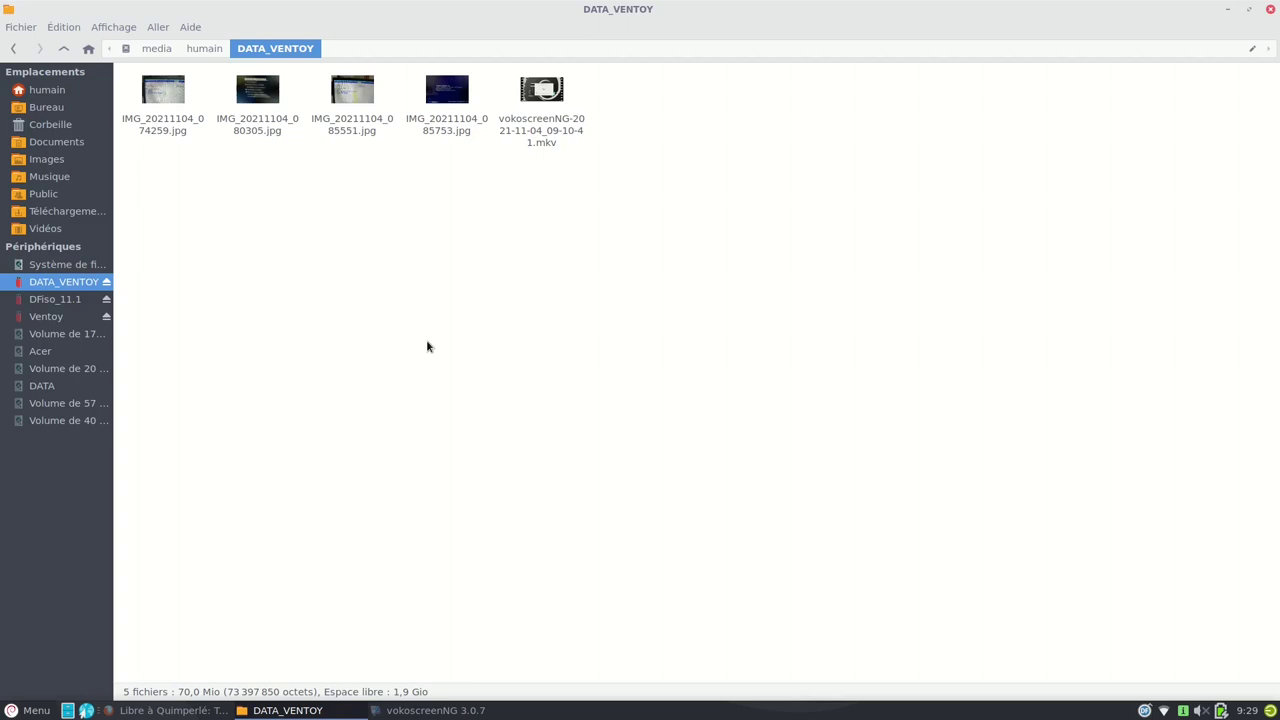
{"action": "left_click", "coordinate": [59, 317]}
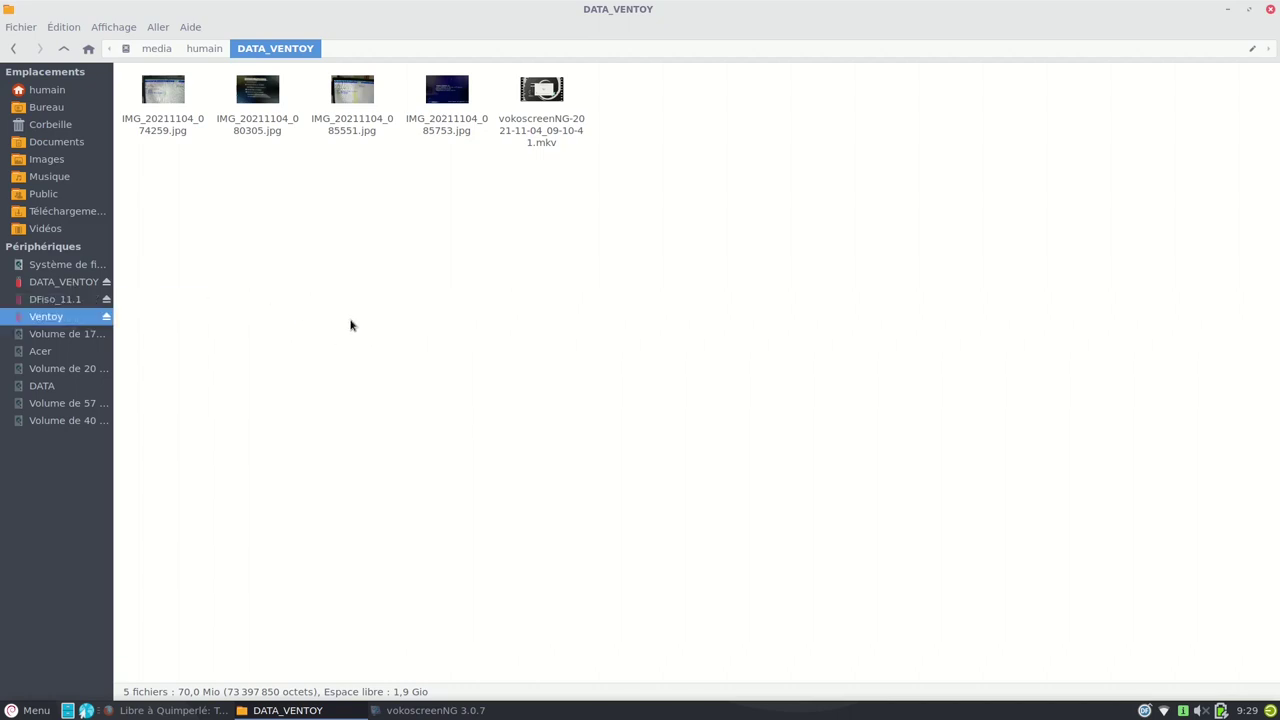
{"action": "left_click", "coordinate": [64, 287]}
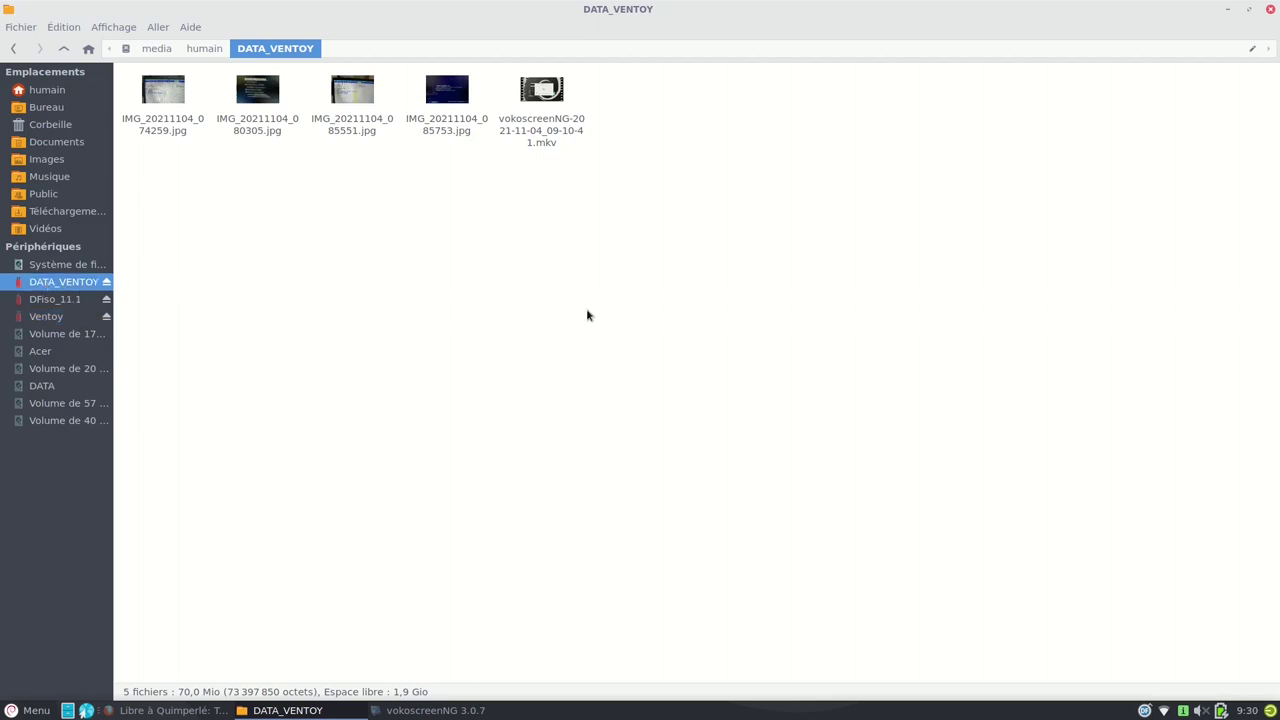
{"action": "left_click", "coordinate": [1271, 10]}
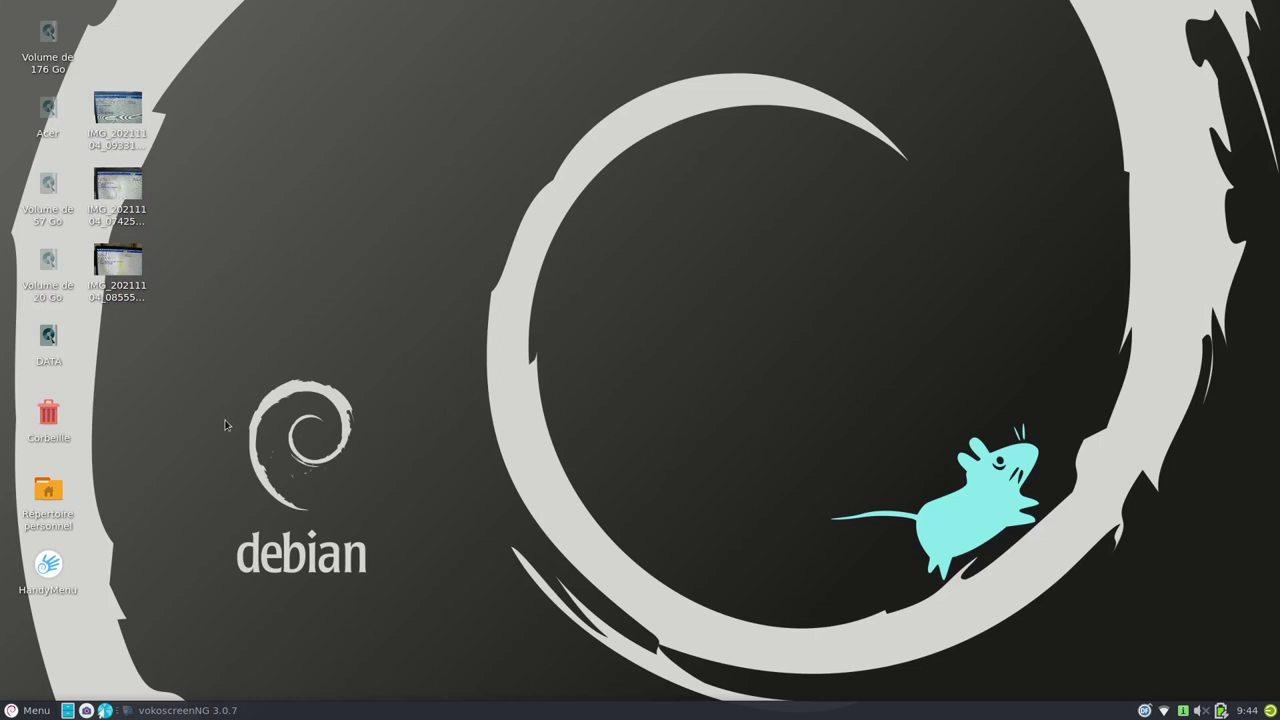
Step: Compare the boot priority order in the photos IMG_20211104_085551.jpg, IMG_20211104_074259.jpg and IMG_20211104_093316.jpg
{"action": "double_click", "coordinate": [131, 283]}
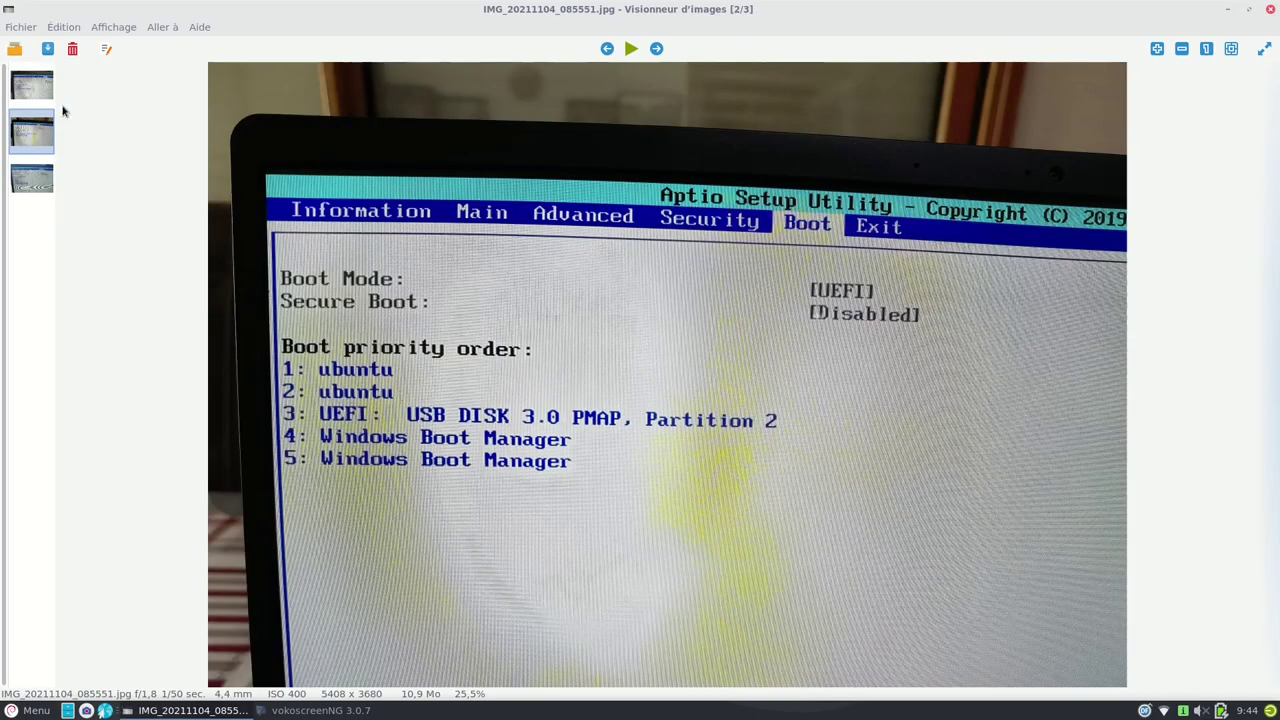
{"action": "left_click", "coordinate": [36, 92]}
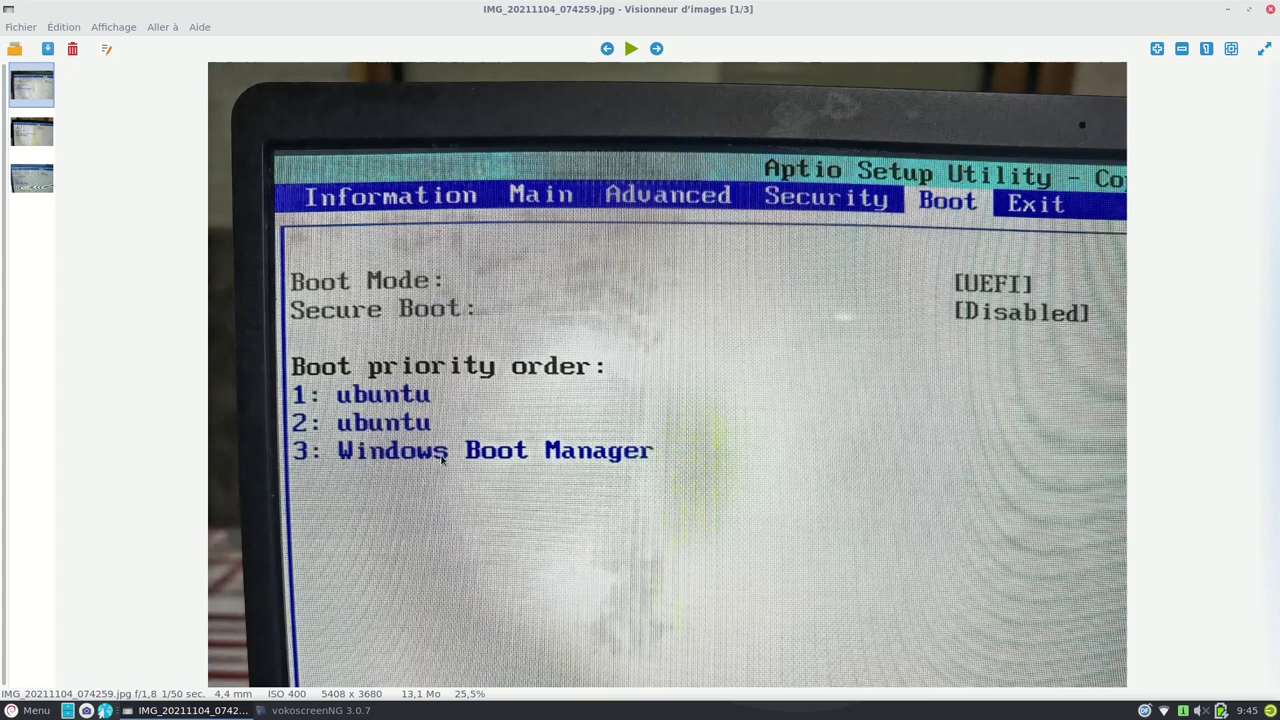
{"action": "key", "text": "Right"}
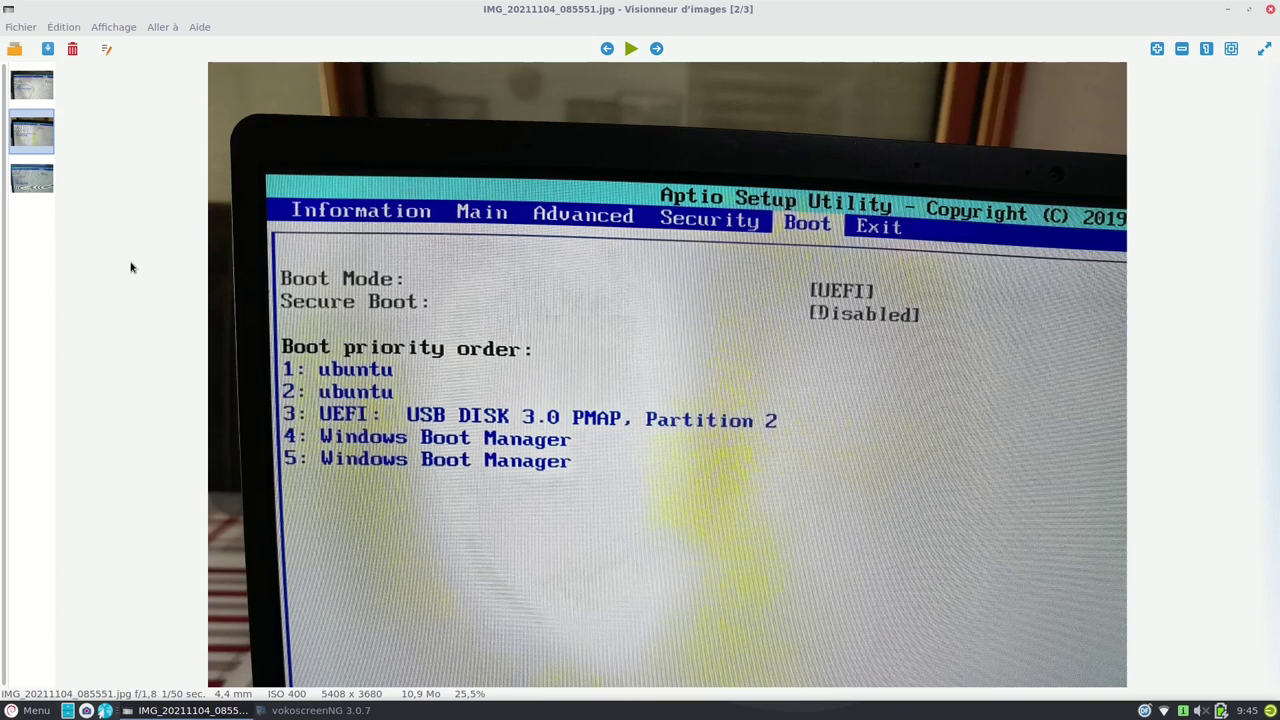
{"action": "left_click", "coordinate": [30, 180]}
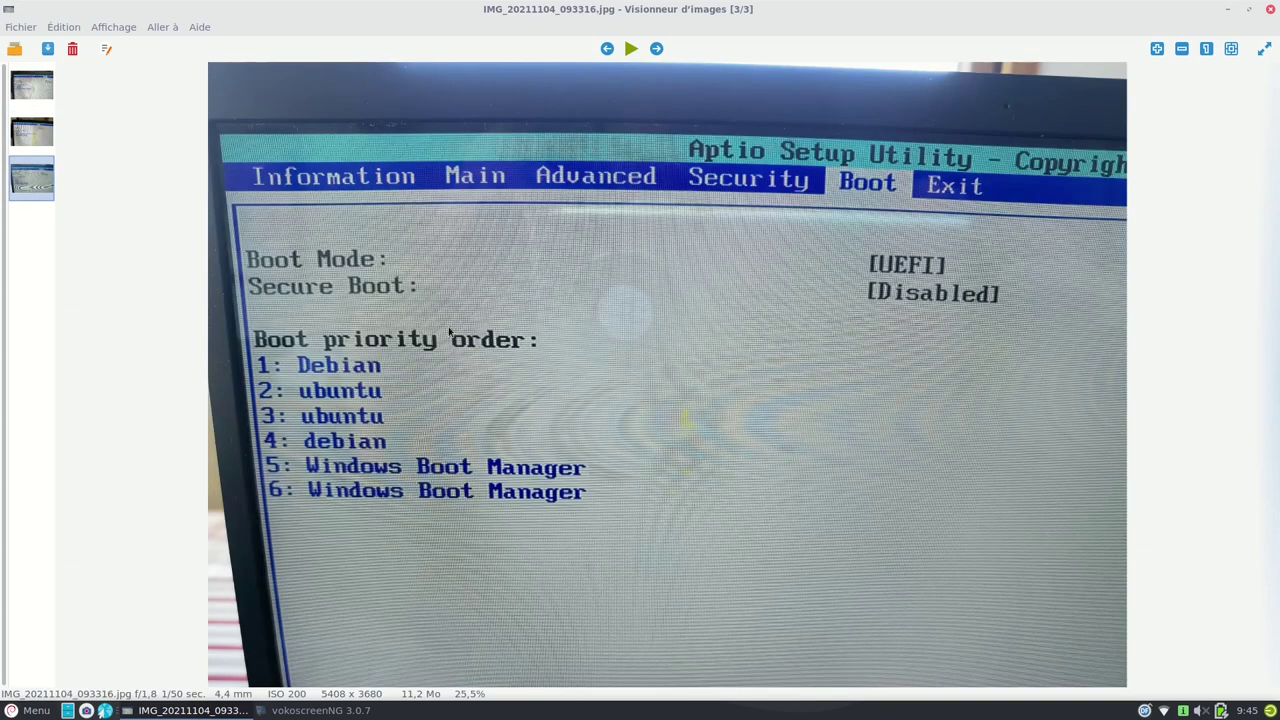
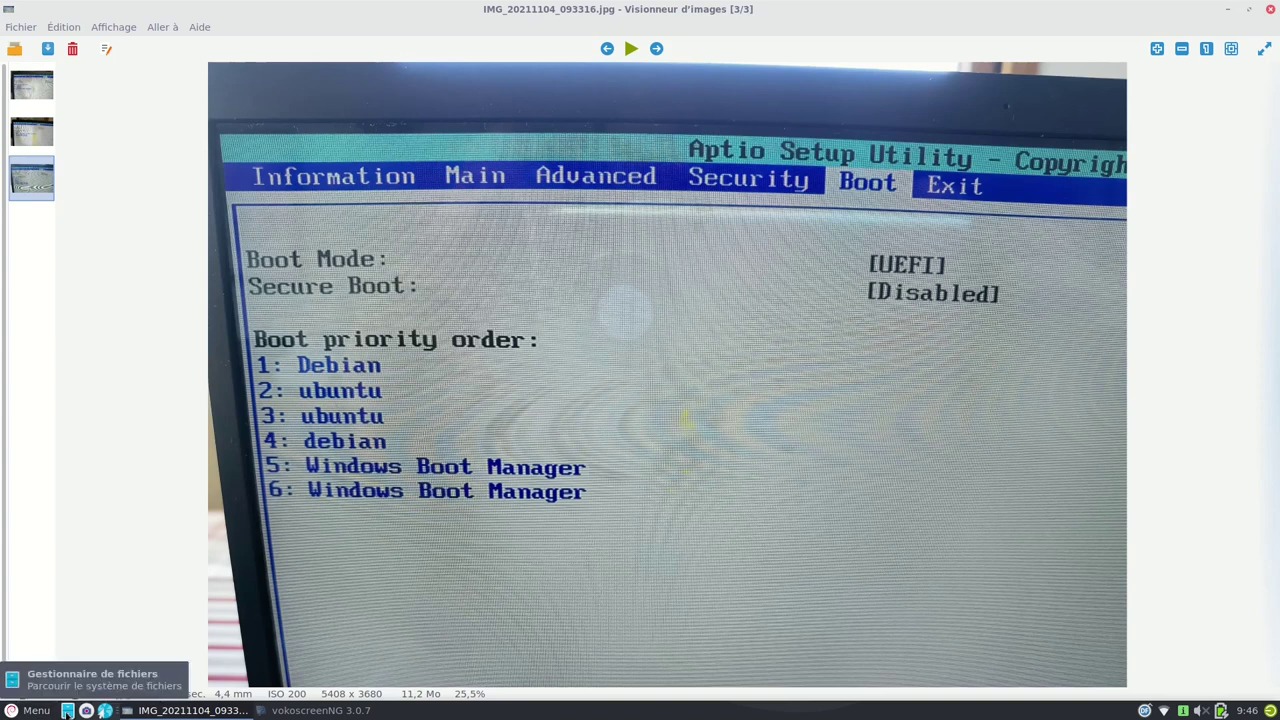
Step: Find the Disques utility by searching for "dis", open it and maximize its window
{"action": "left_click", "coordinate": [67, 711]}
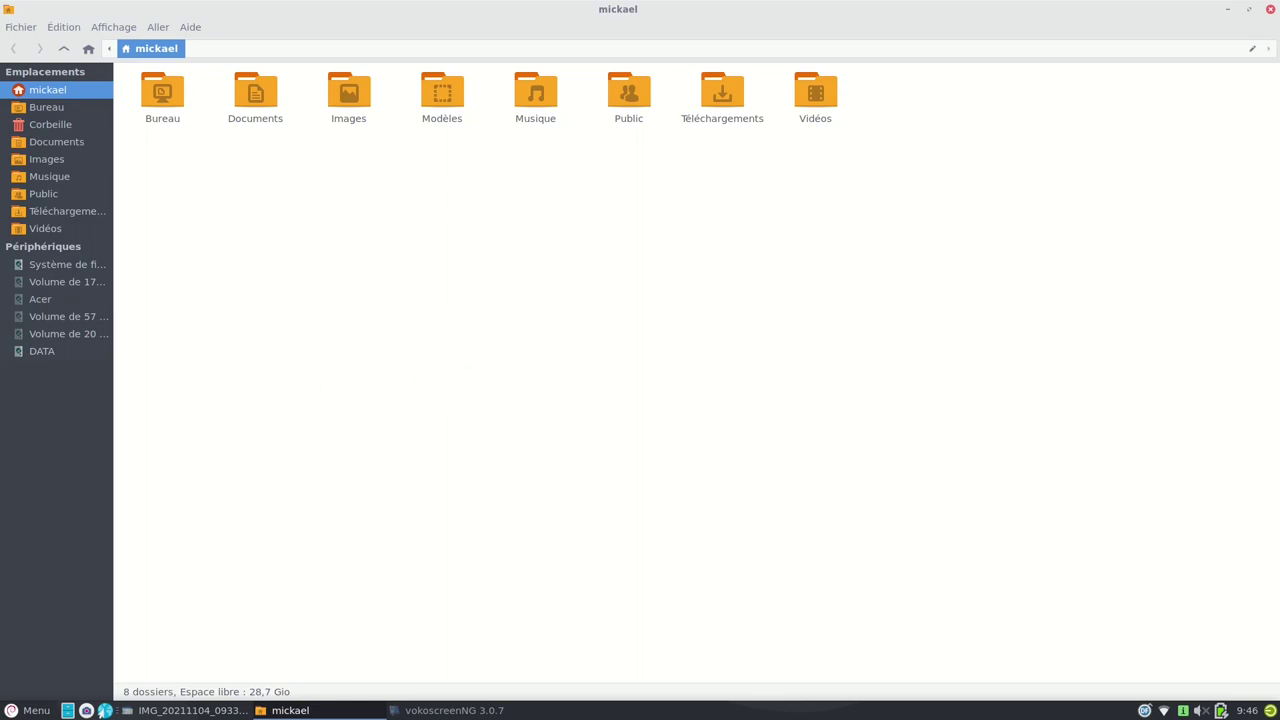
{"action": "left_click", "coordinate": [1270, 10]}
{"action": "left_click", "coordinate": [21, 710]}
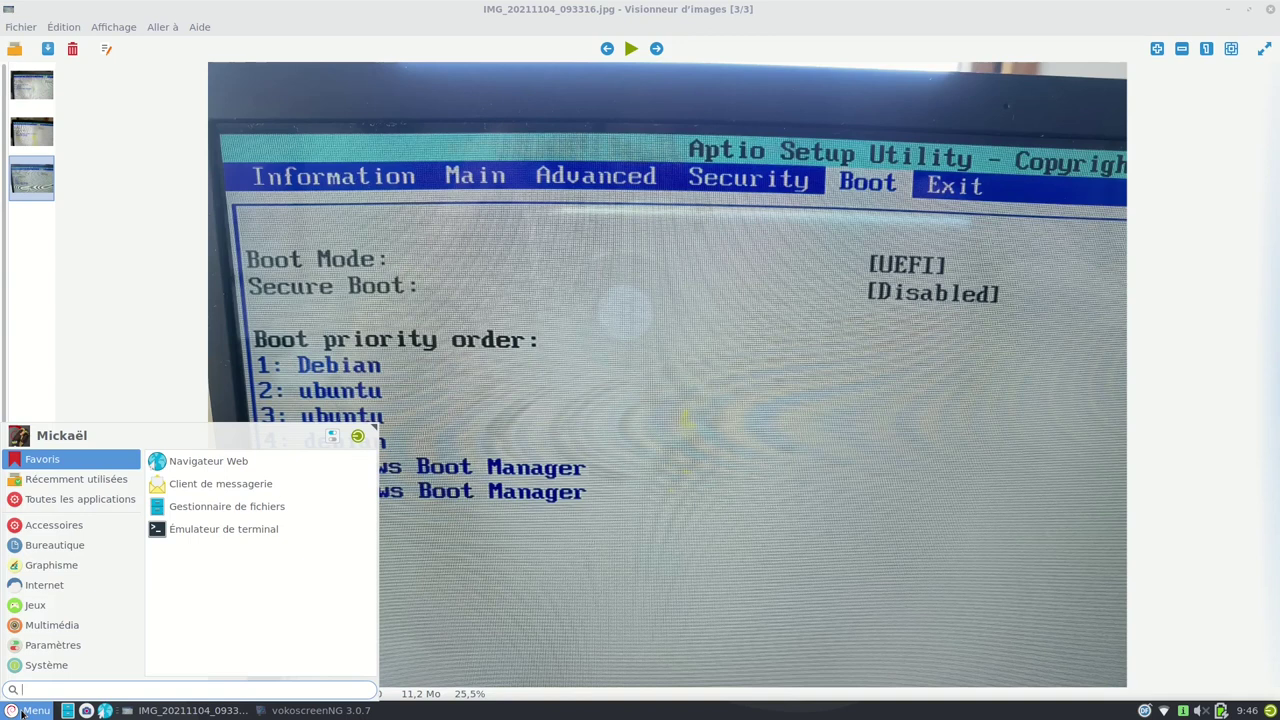
{"action": "type", "text": "di"}
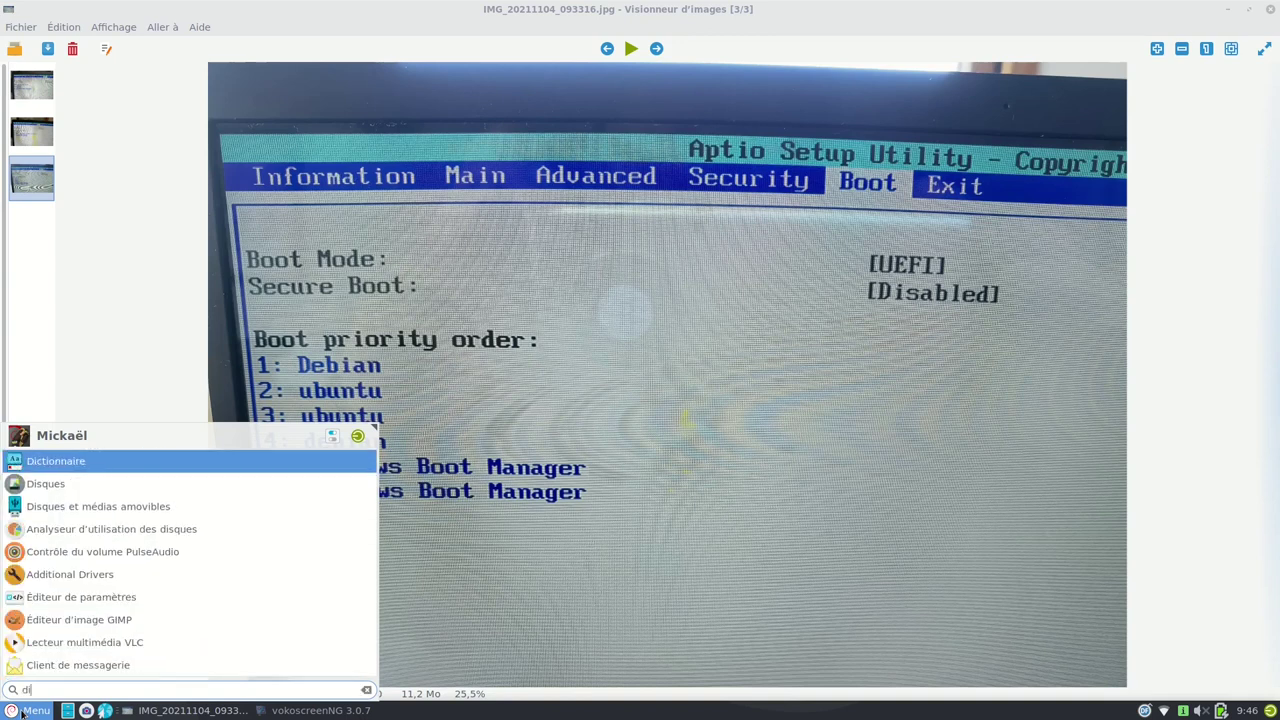
{"action": "type", "text": "s"}
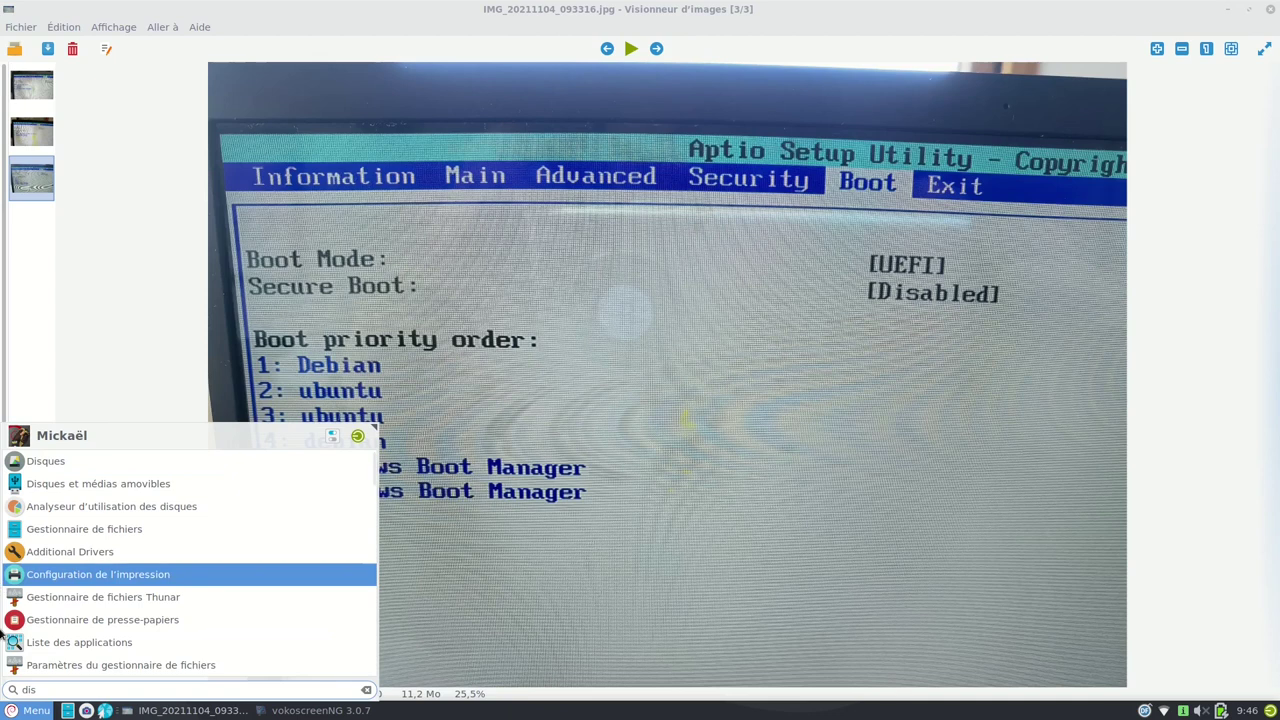
{"action": "left_click", "coordinate": [43, 465]}
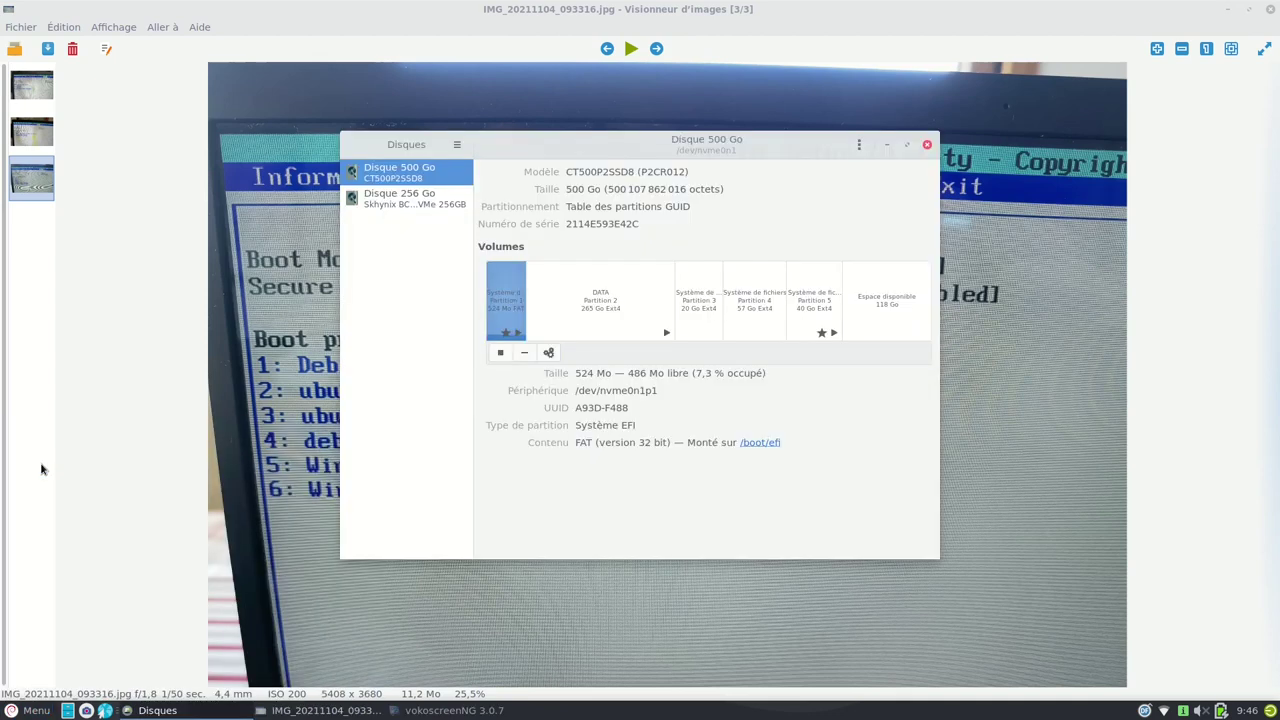
{"action": "left_click", "coordinate": [905, 146]}
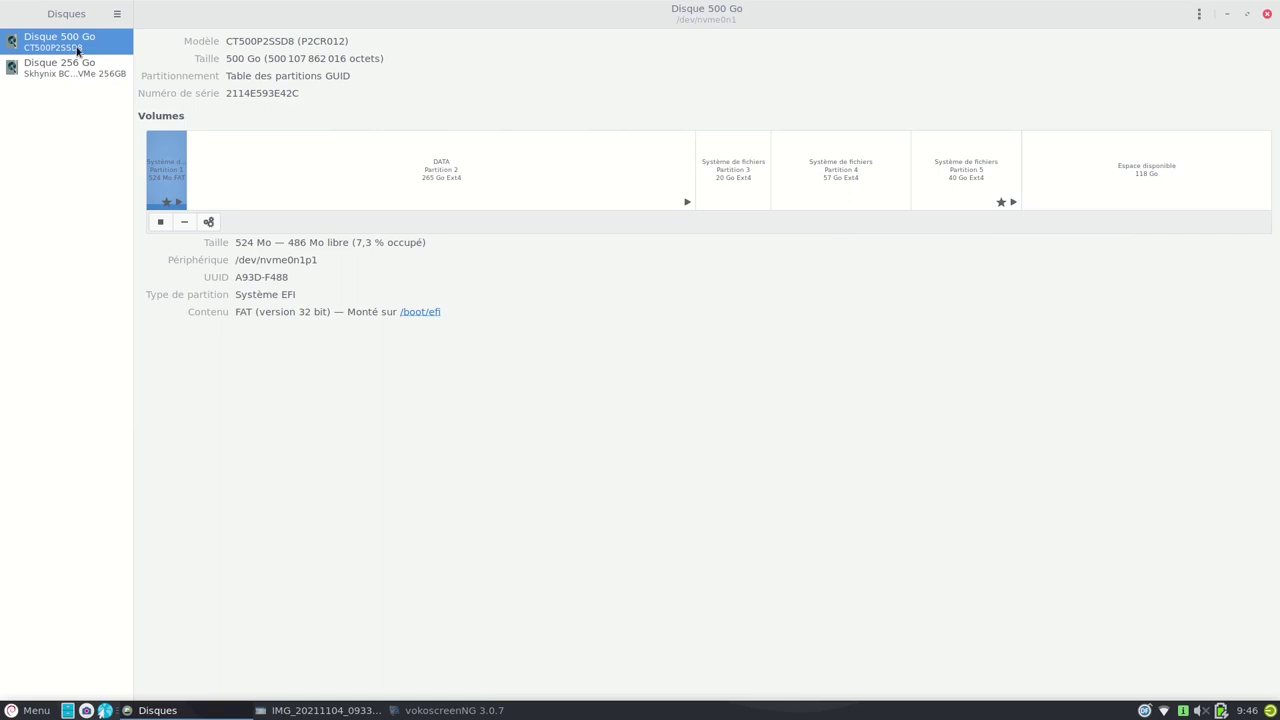
Step: Mount the ESP partition of the 256 Go disk, entering the account password to authenticate
{"action": "left_click", "coordinate": [43, 72]}
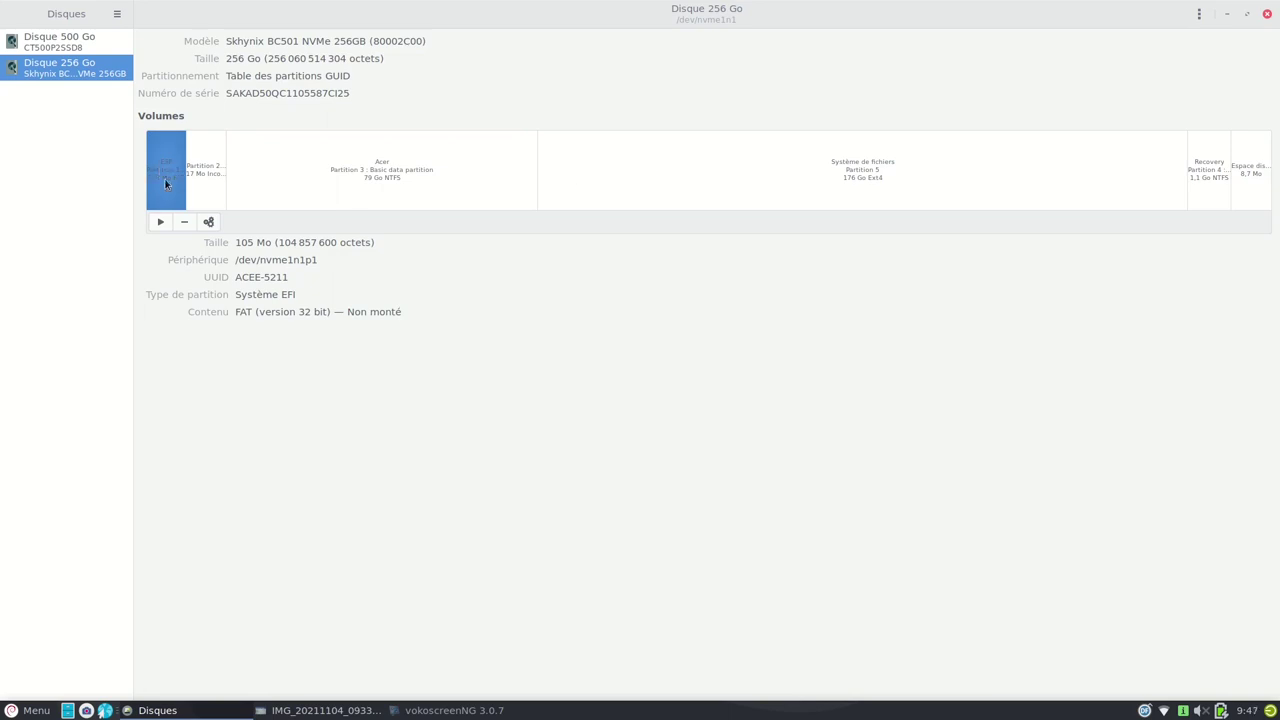
{"action": "left_click", "coordinate": [159, 222]}
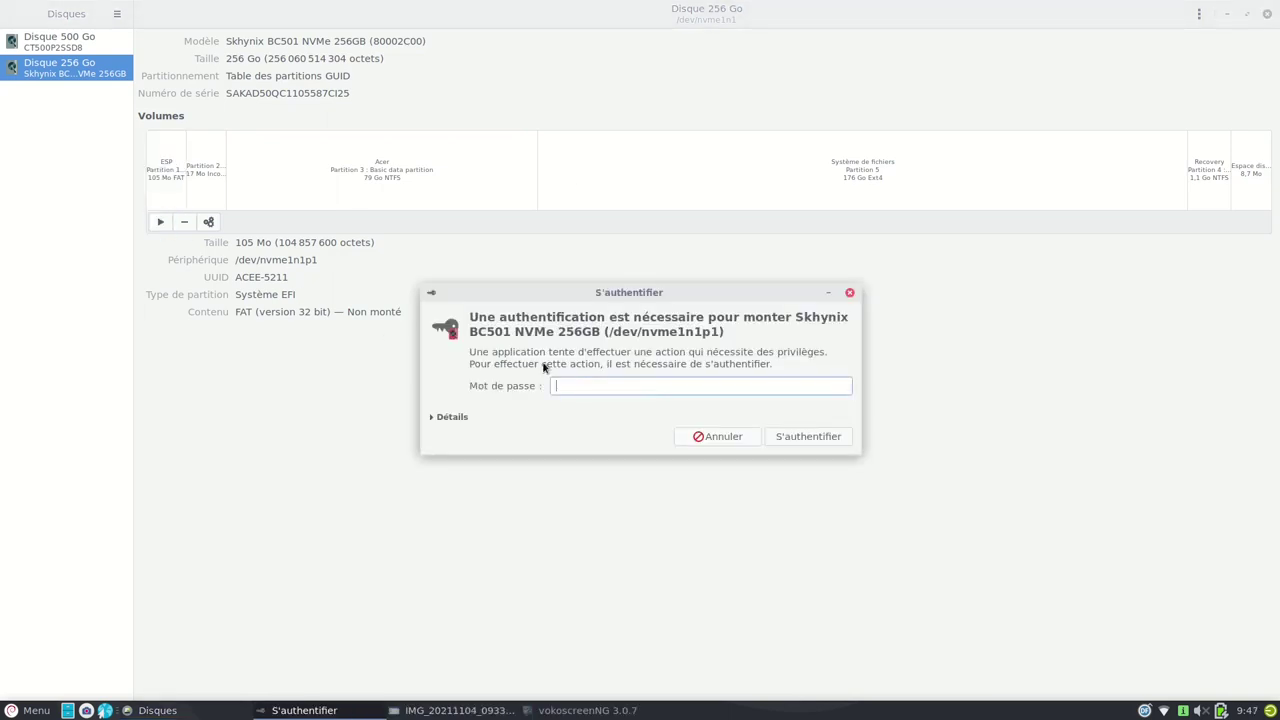
{"action": "type", "text": "•"}
{"action": "key", "text": "Return"}
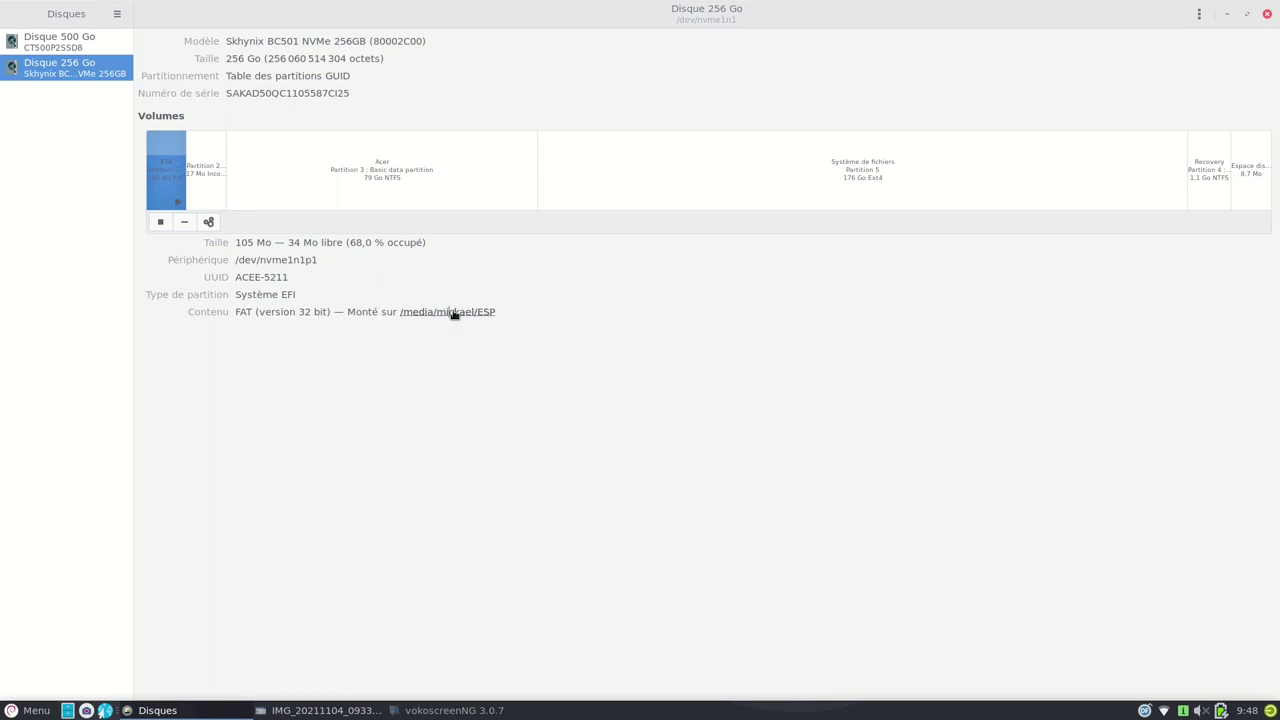
Step: Open the mounted ESP partition in the file manager, keep its window always on top and enter its EFI folder
{"action": "left_click", "coordinate": [452, 313]}
{"action": "left_click_drag", "start_coordinate": [680, 189], "coordinate": [1050, 337]}
{"action": "right_click", "coordinate": [1050, 338]}
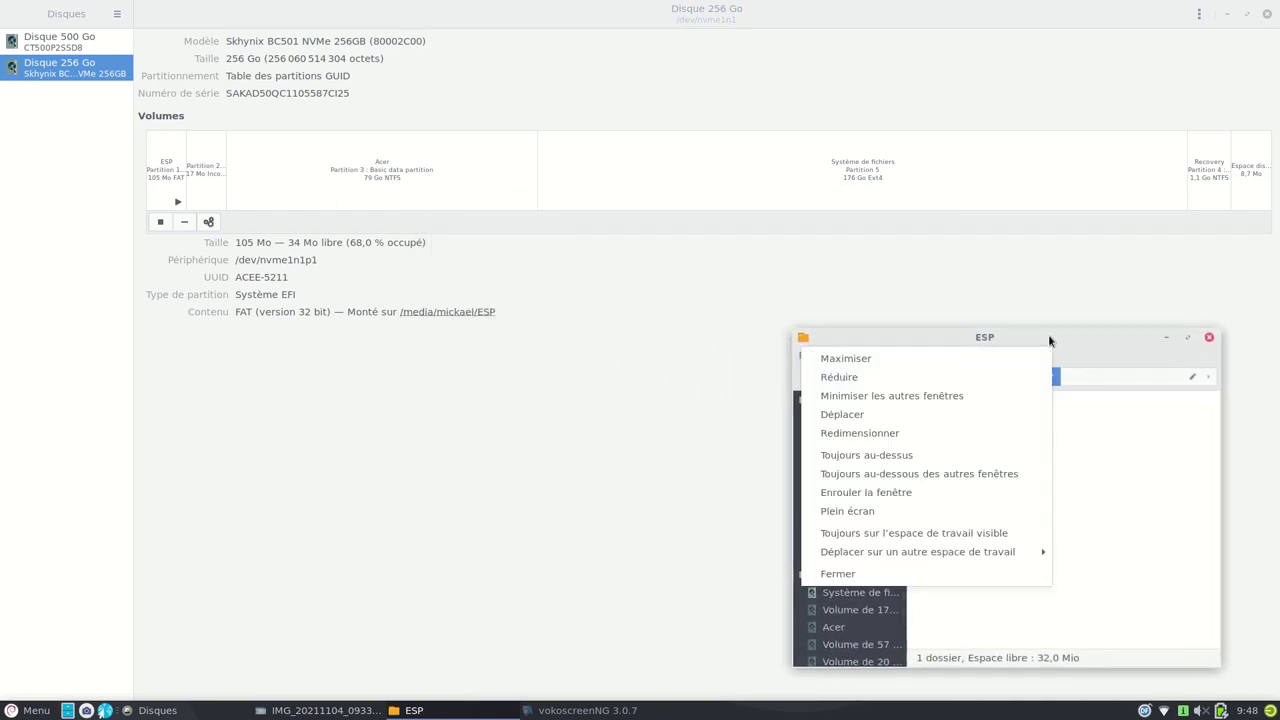
{"action": "left_click", "coordinate": [900, 460]}
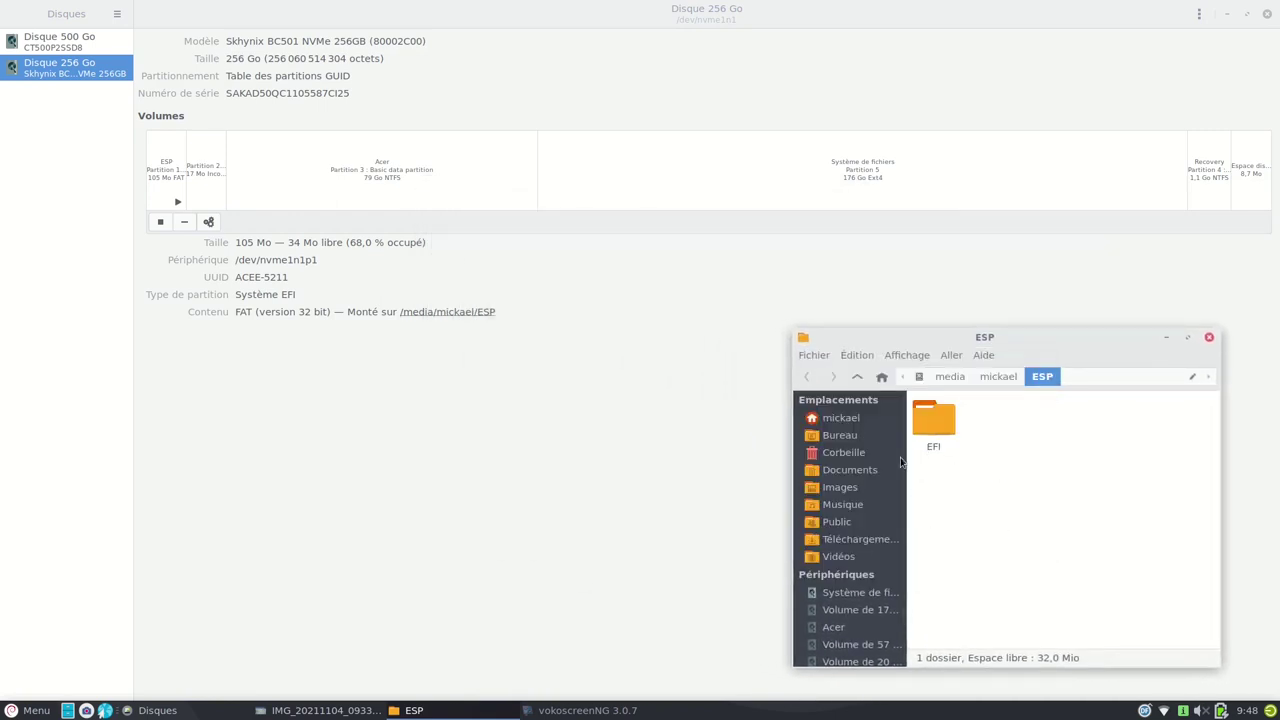
{"action": "left_click_drag", "start_coordinate": [1020, 340], "coordinate": [1063, 365]}
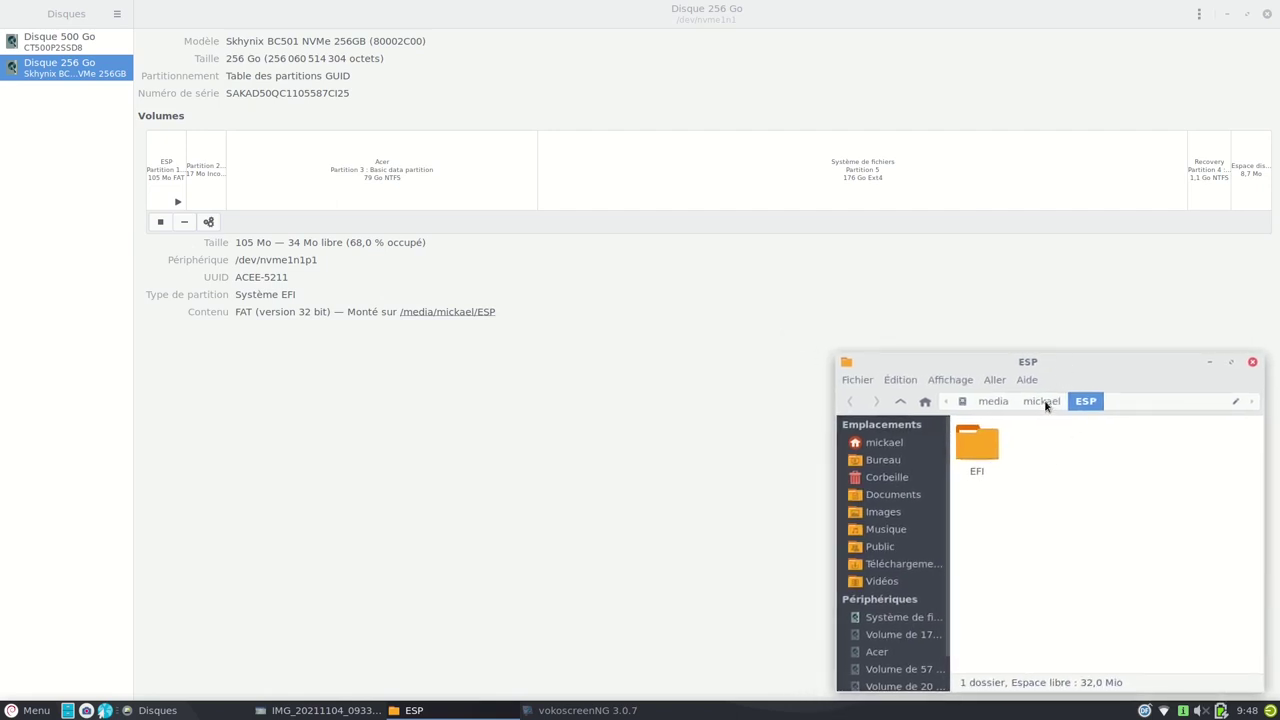
{"action": "left_click", "coordinate": [1042, 401]}
{"action": "double_click", "coordinate": [1010, 447]}
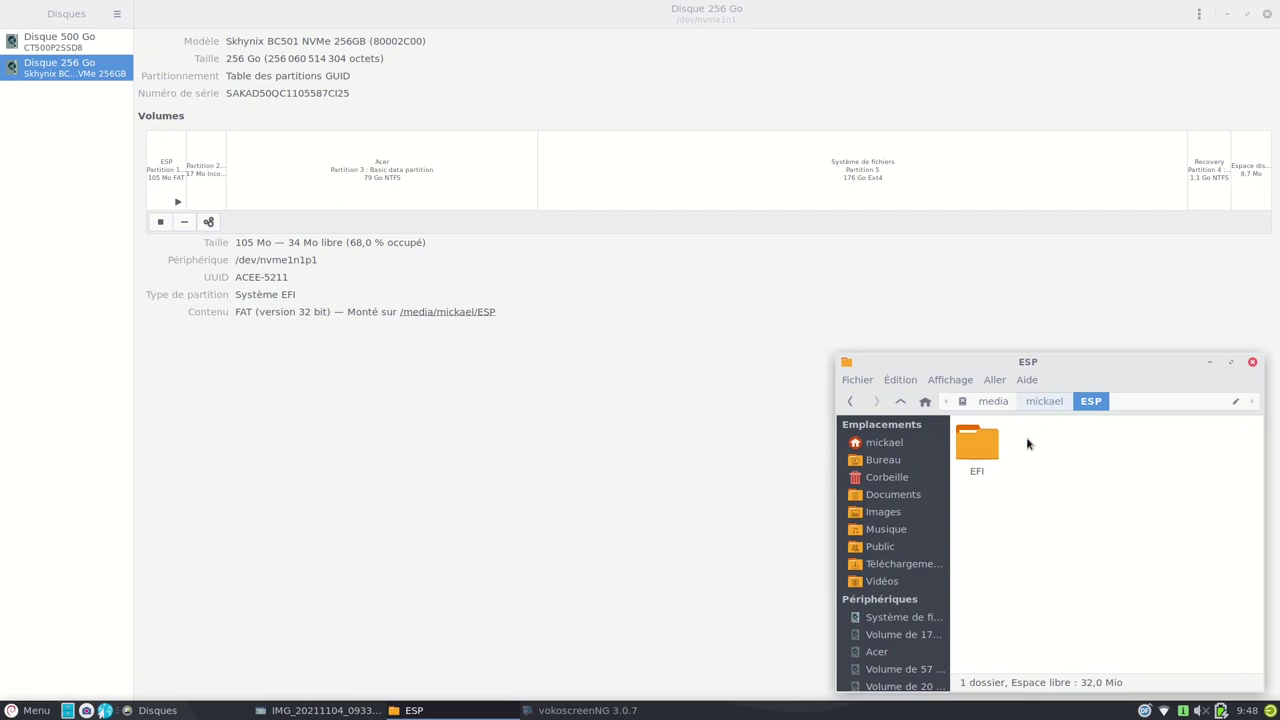
{"action": "double_click", "coordinate": [971, 440]}
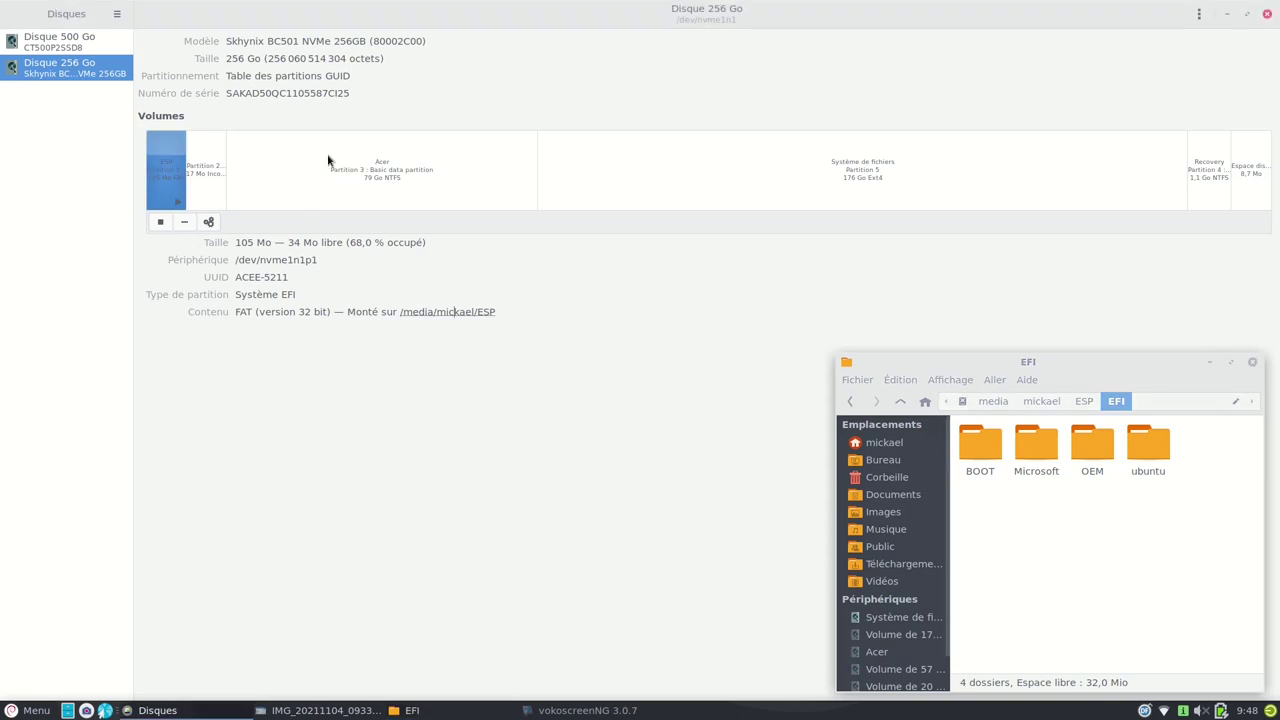
Step: Inspect the details of the Acer NTFS partition and the Ext4 Partition 5 on the 256 Go disk
{"action": "left_click", "coordinate": [403, 169]}
{"action": "left_click", "coordinate": [823, 172]}
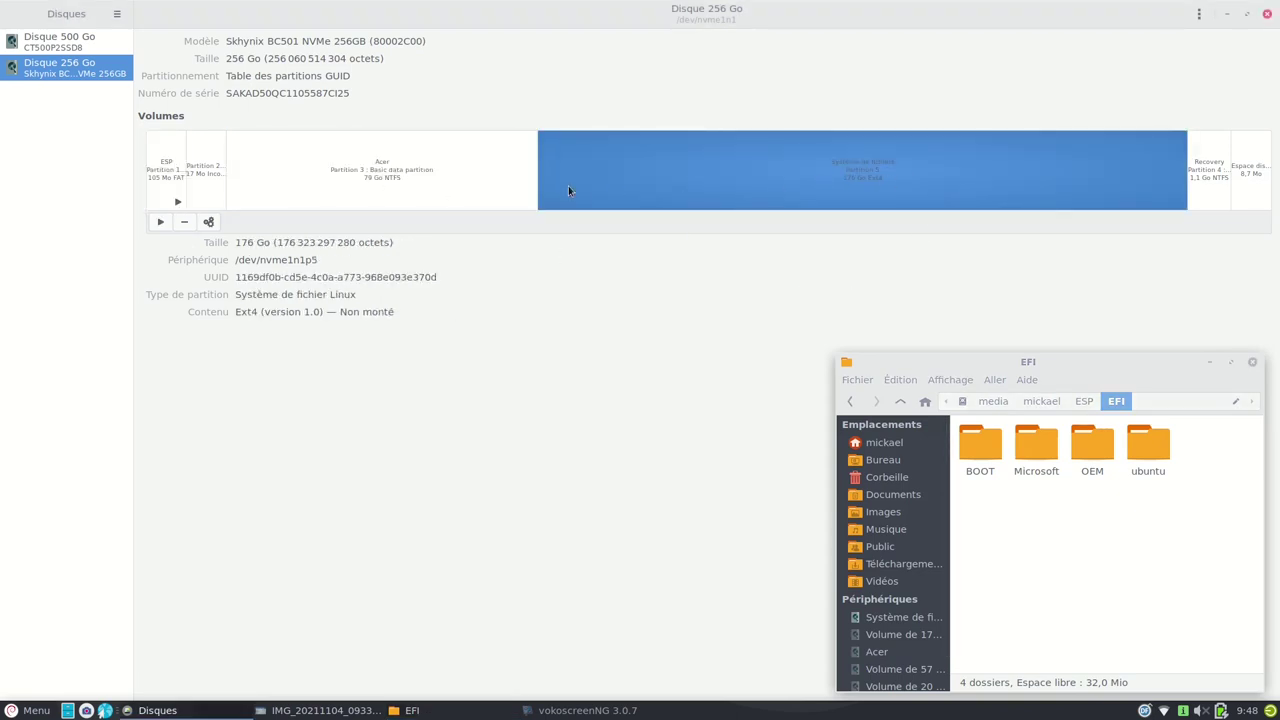
{"action": "left_click", "coordinate": [351, 173]}
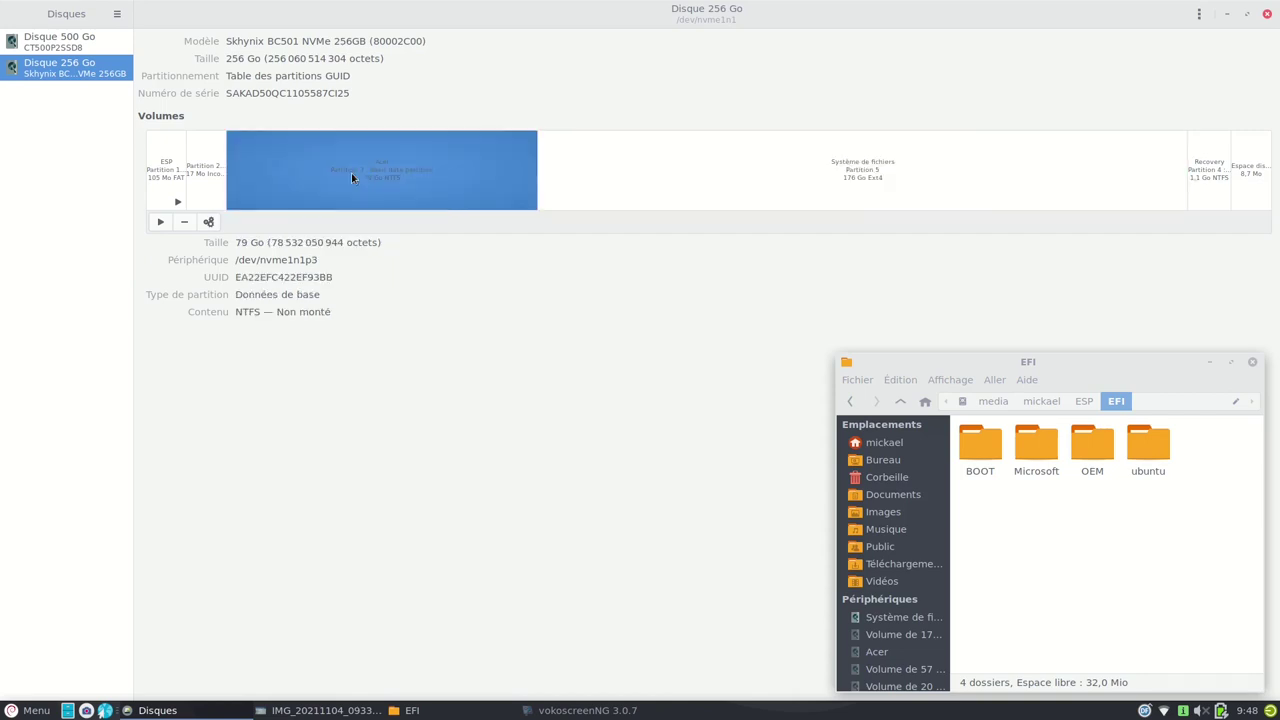
{"action": "left_click", "coordinate": [714, 186]}
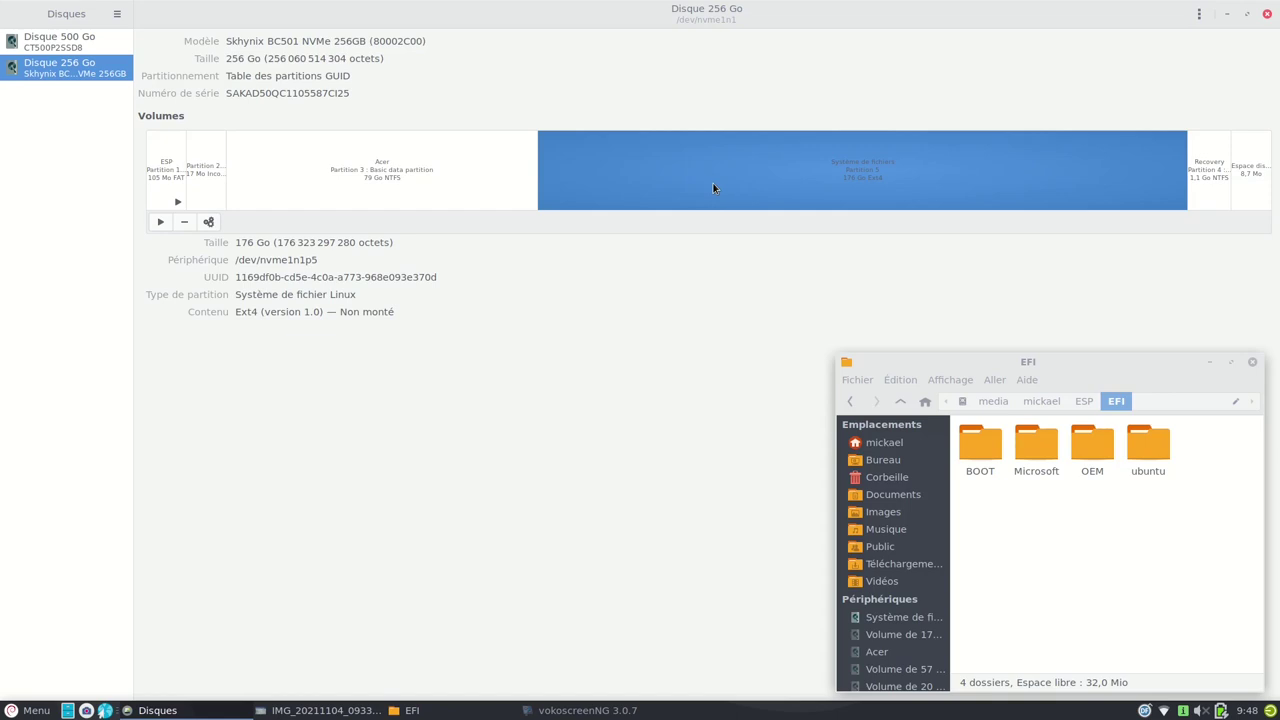
Step: Open the 500 Go disk's /boot/efi mount beside the ESP window and enter its EFI folder to compare the contents
{"action": "left_click", "coordinate": [77, 46]}
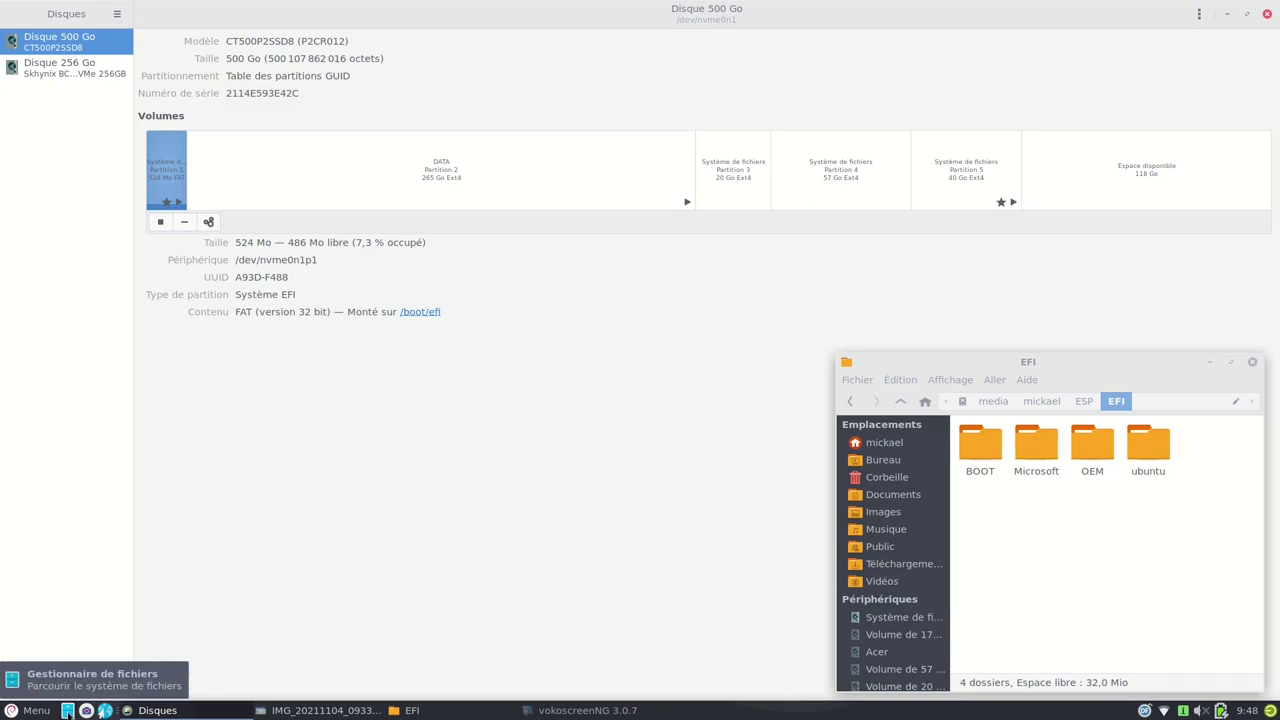
{"action": "left_click", "coordinate": [420, 312]}
{"action": "left_click_drag", "start_coordinate": [700, 189], "coordinate": [584, 355]}
{"action": "left_click", "coordinate": [1055, 366]}
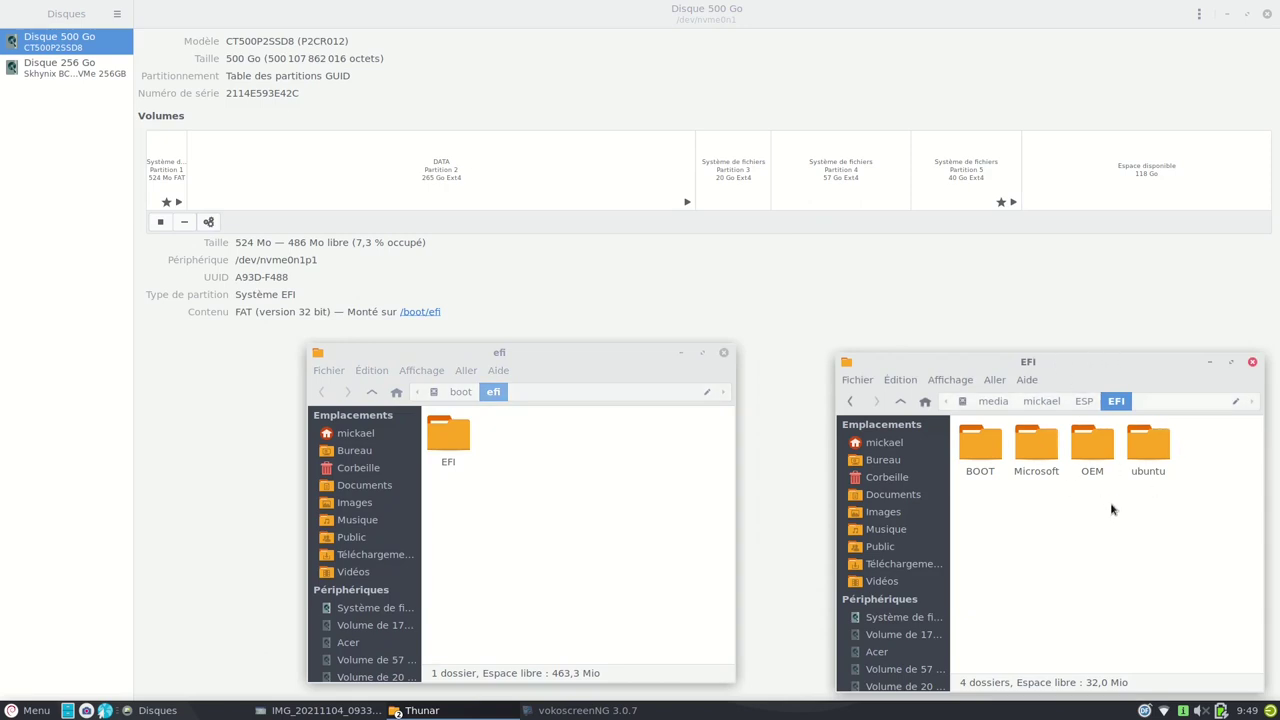
{"action": "left_click", "coordinate": [566, 485]}
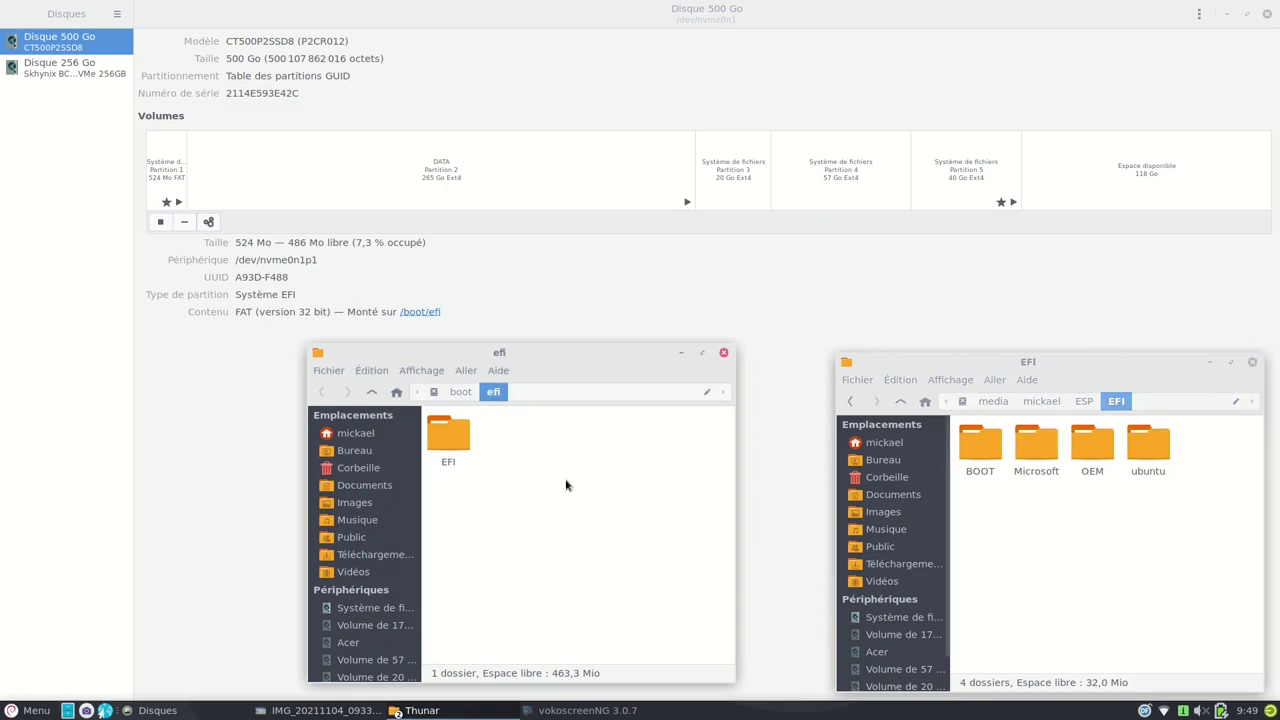
{"action": "double_click", "coordinate": [450, 441]}
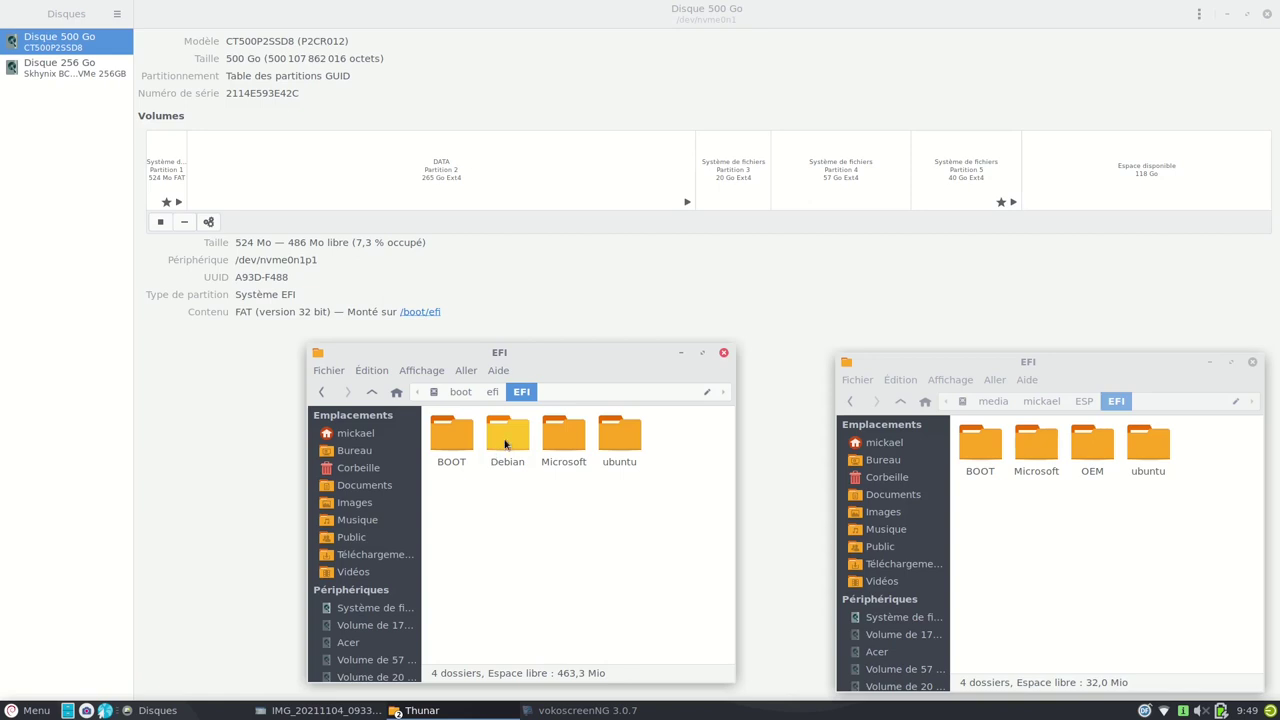
Step: Check the EFI folders against the boot priority order in IMG_20211104_093316.jpg, and close the image viewer
{"action": "left_click", "coordinate": [190, 597]}
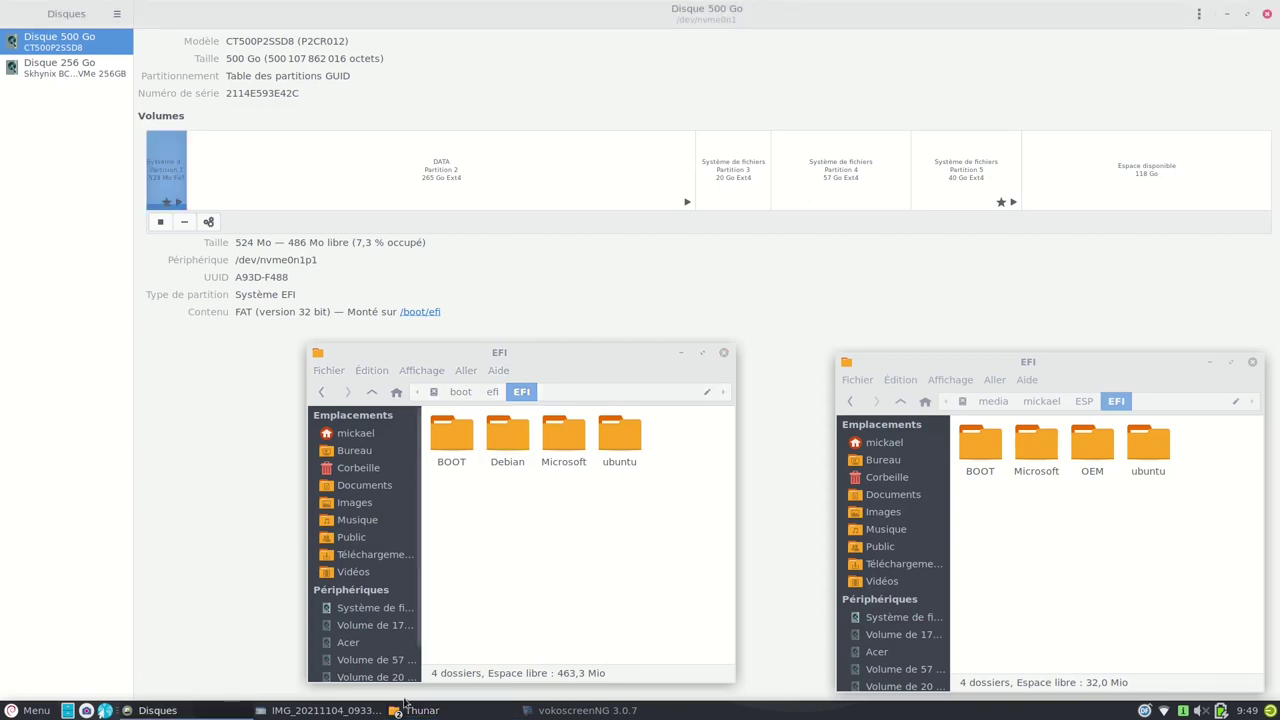
{"action": "left_click", "coordinate": [320, 710]}
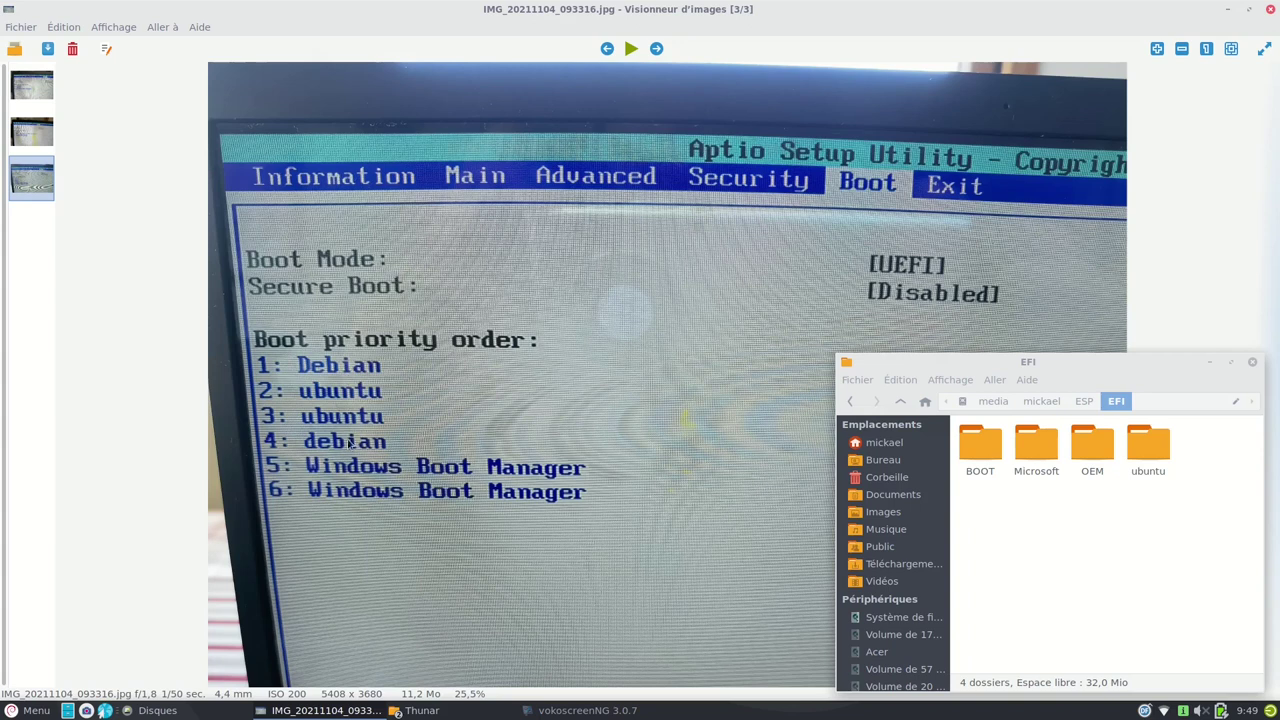
{"action": "left_click", "coordinate": [1270, 9]}
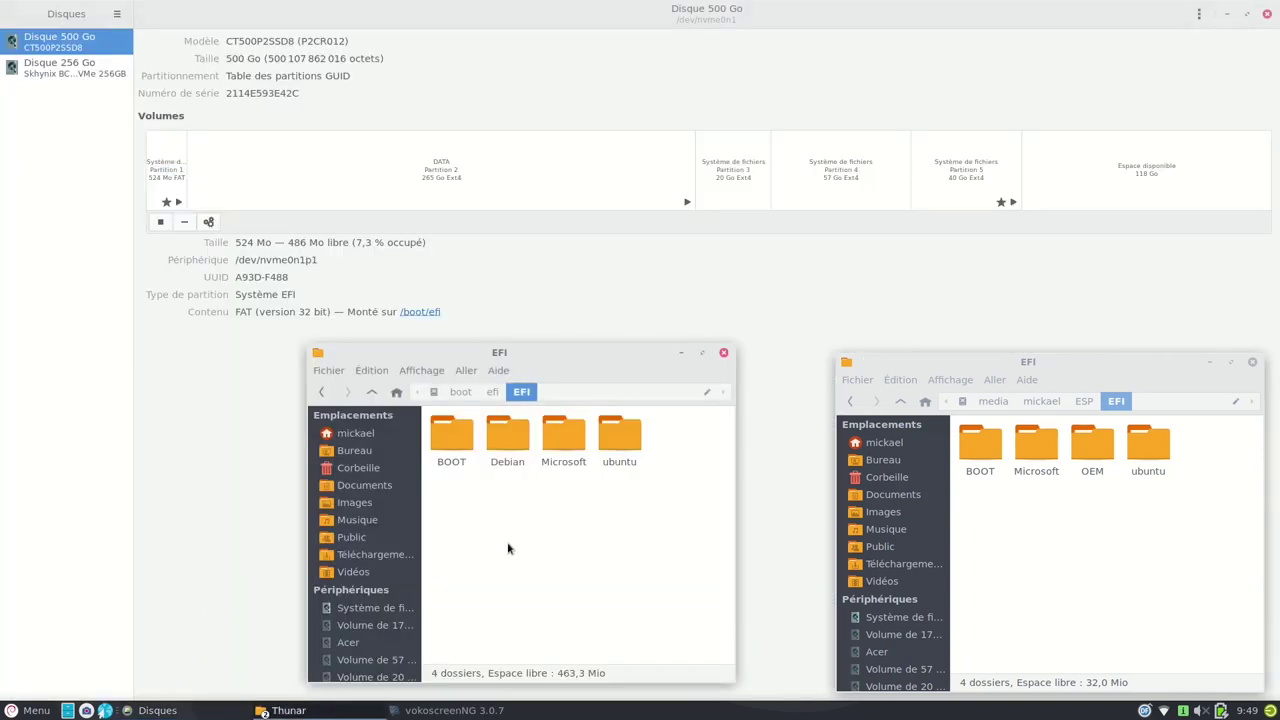
Step: Compare the actions available for the Microsoft folder in boot/efi/EFI with those for the Microsoft folder in ESP/EFI
{"action": "left_click", "coordinate": [507, 437]}
{"action": "left_click", "coordinate": [563, 452]}
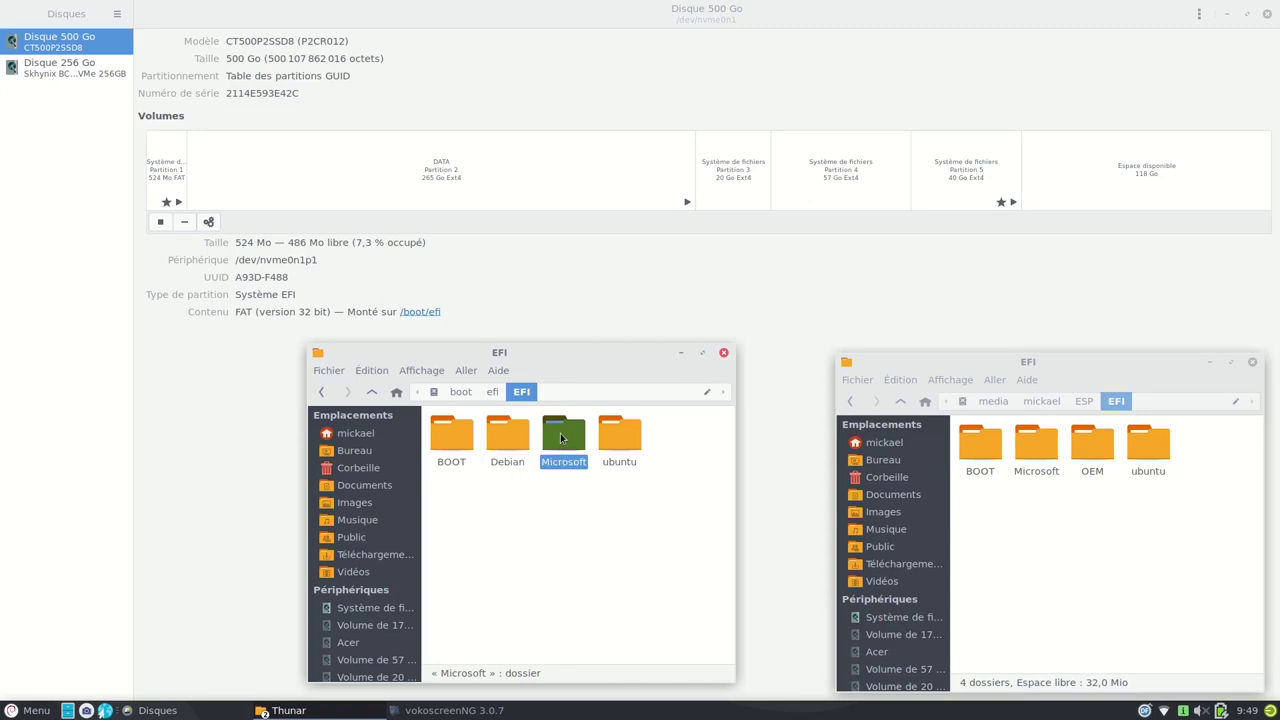
{"action": "right_click", "coordinate": [561, 438]}
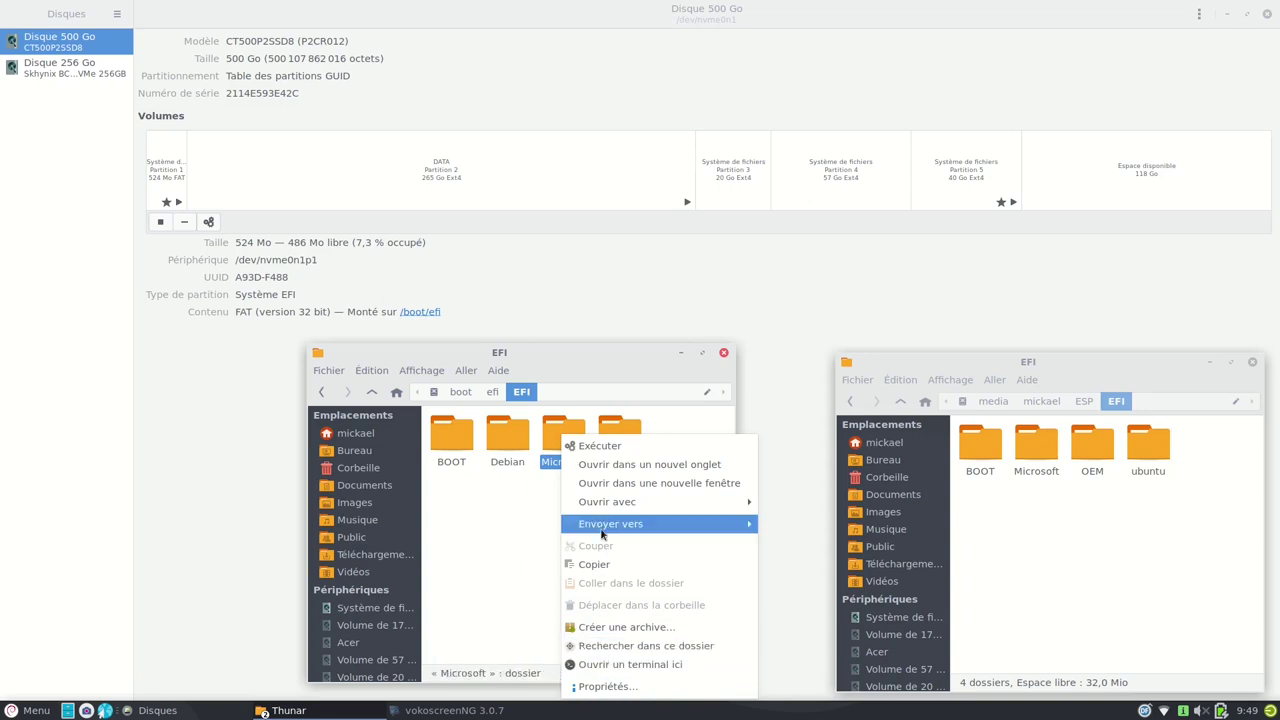
{"action": "right_click", "coordinate": [568, 444]}
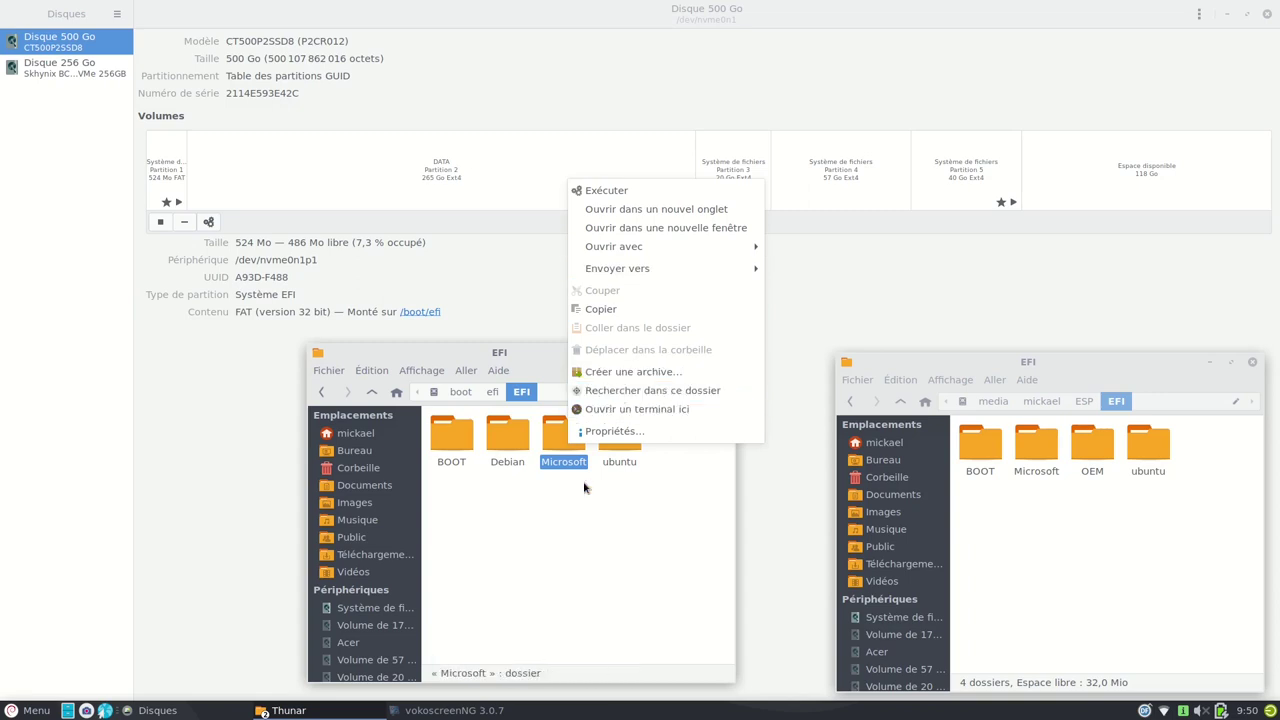
{"action": "left_click", "coordinate": [588, 563]}
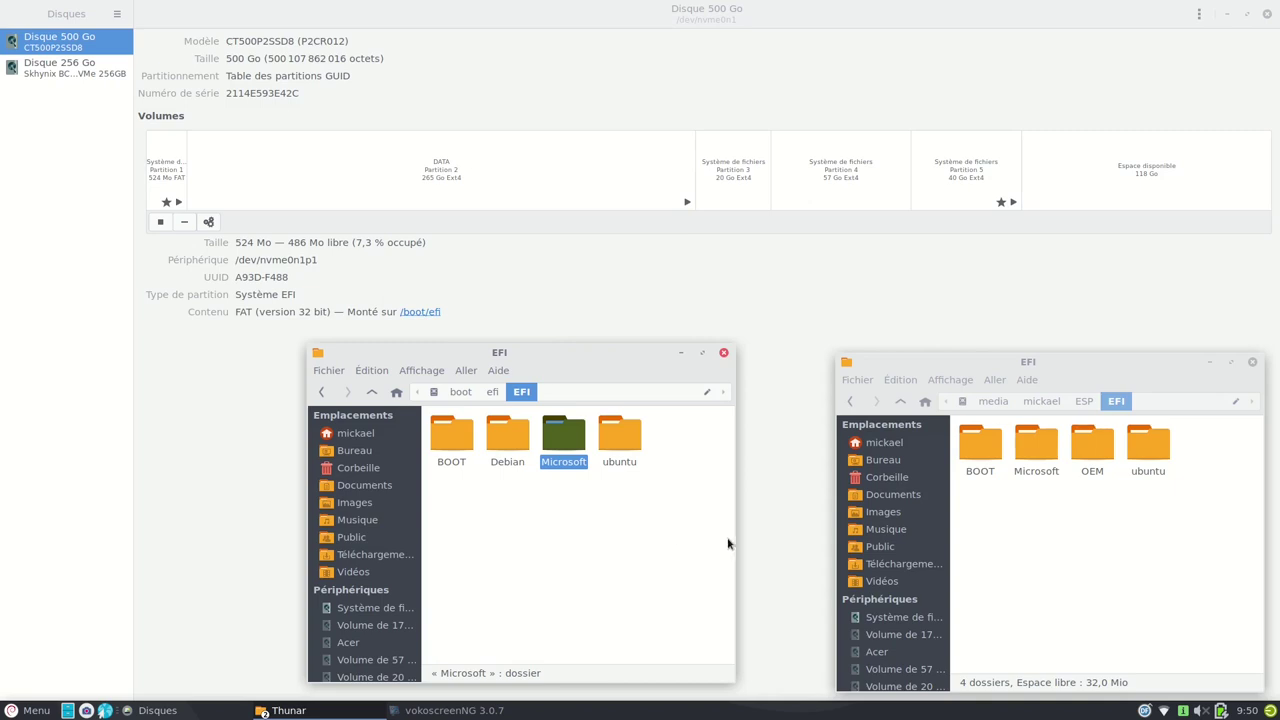
{"action": "left_click", "coordinate": [1131, 543]}
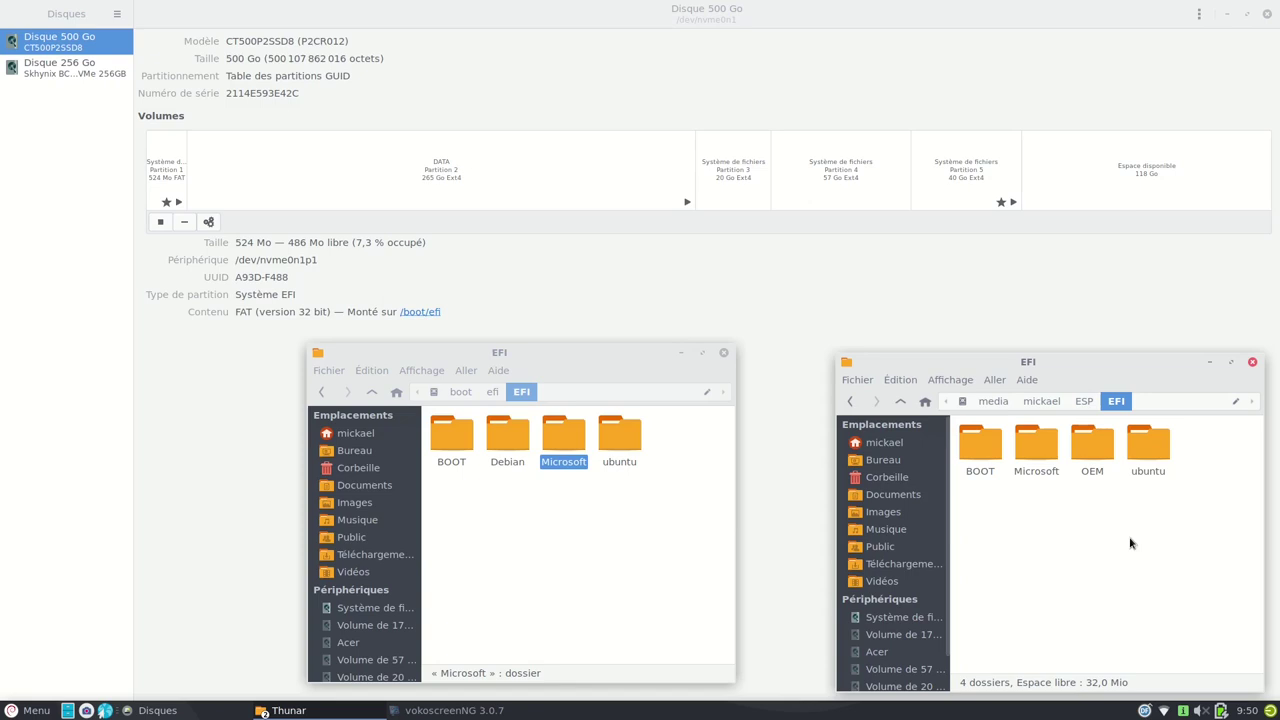
{"action": "left_click", "coordinate": [1046, 453]}
{"action": "right_click", "coordinate": [1041, 452]}
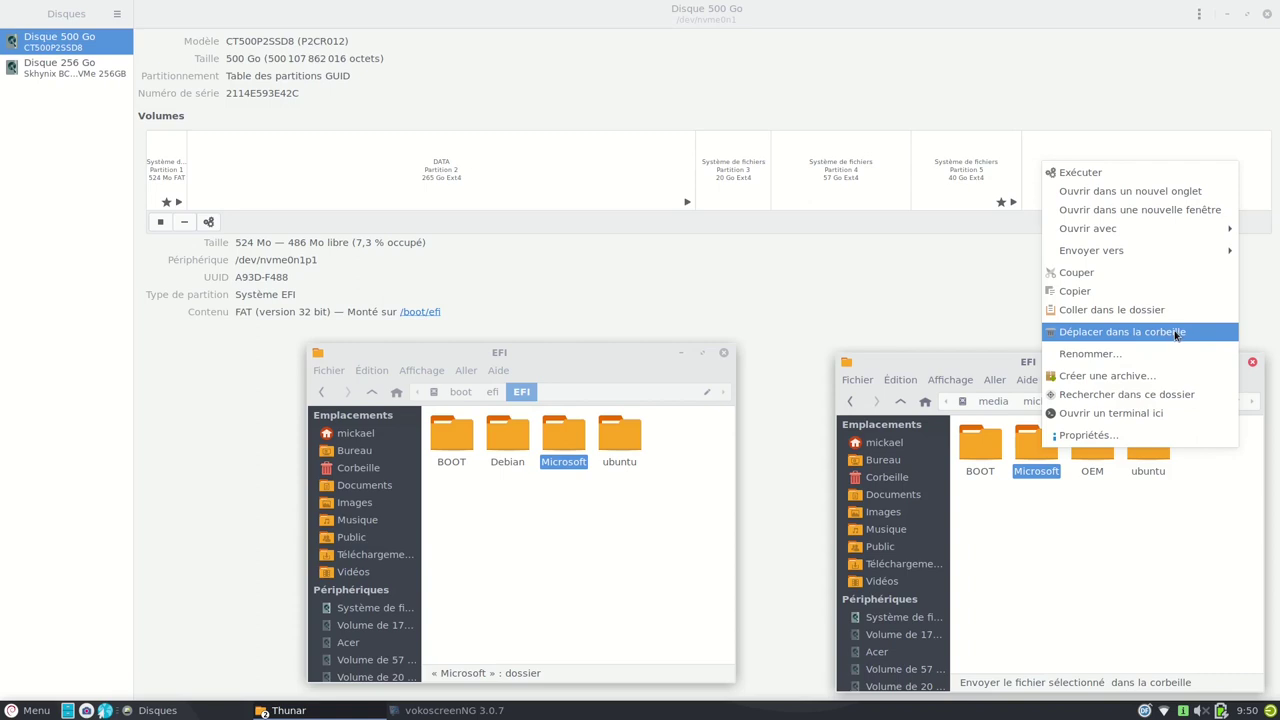
{"action": "left_click", "coordinate": [1115, 574]}
{"action": "left_click", "coordinate": [572, 447]}
{"action": "right_click", "coordinate": [572, 447]}
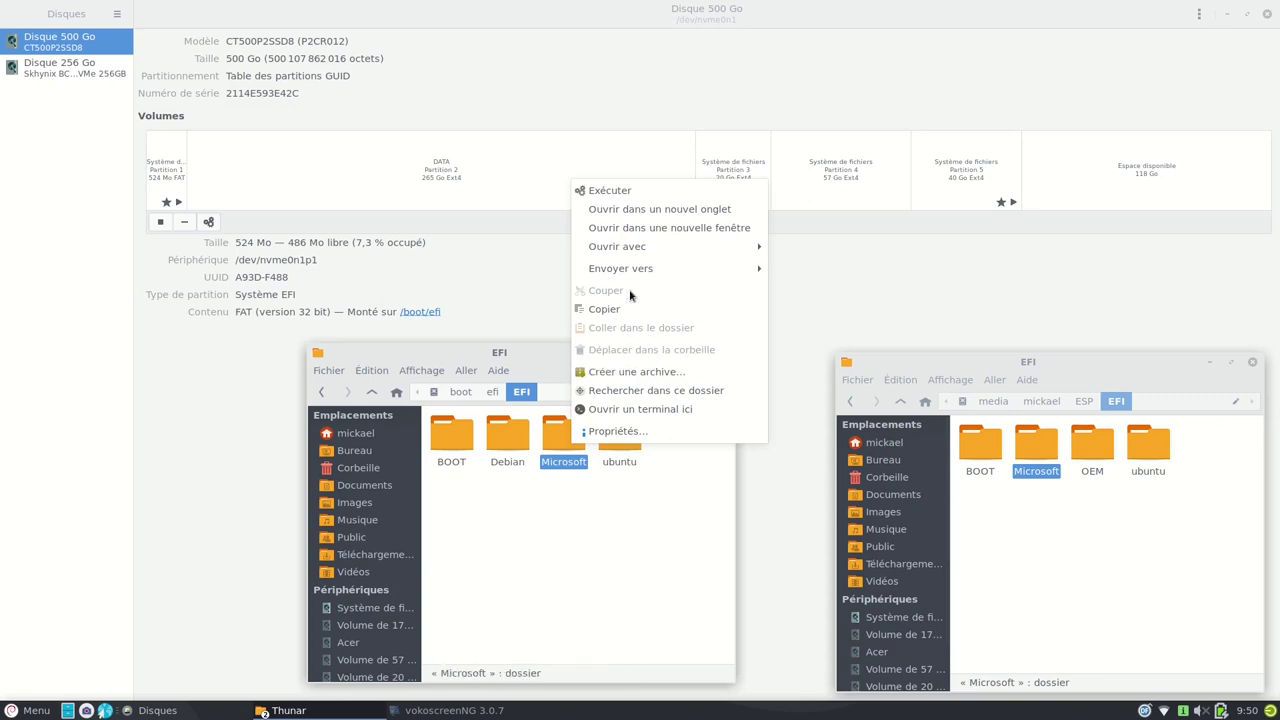
{"action": "left_click", "coordinate": [569, 542]}
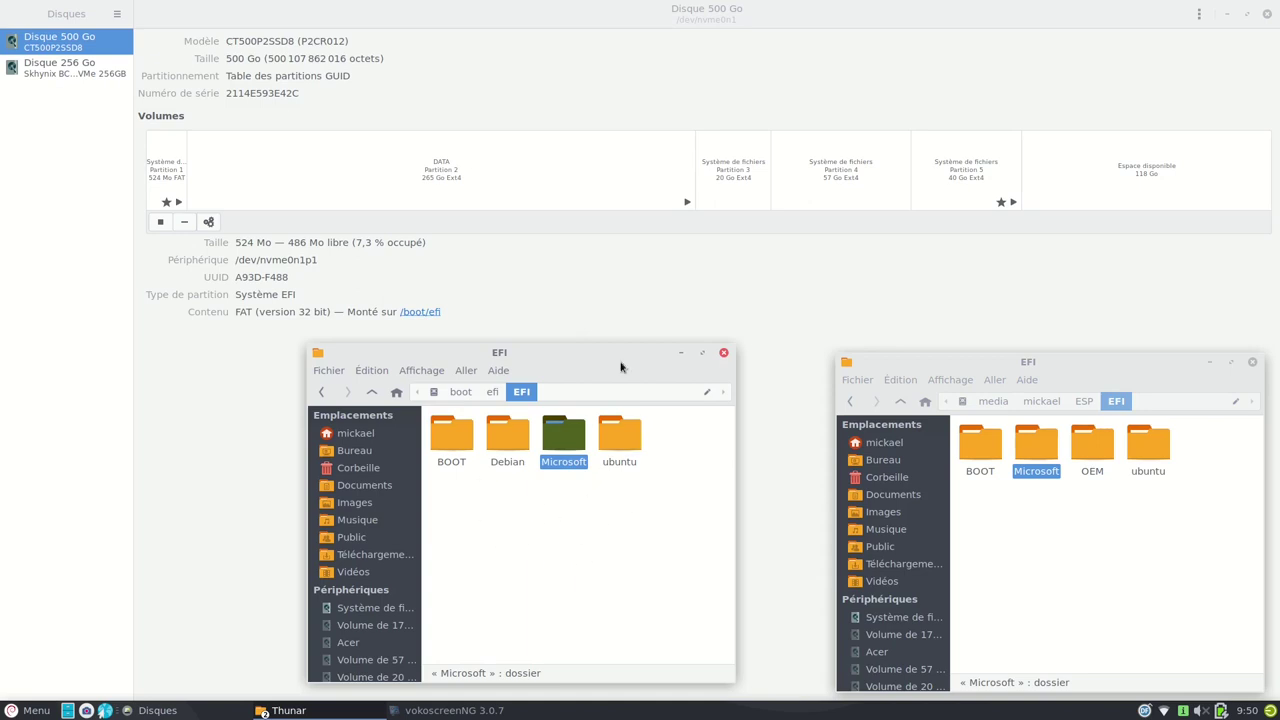
Step: Unmount the DATA partition (Partition 2) of the 500 Go disk
{"action": "left_click", "coordinate": [614, 291]}
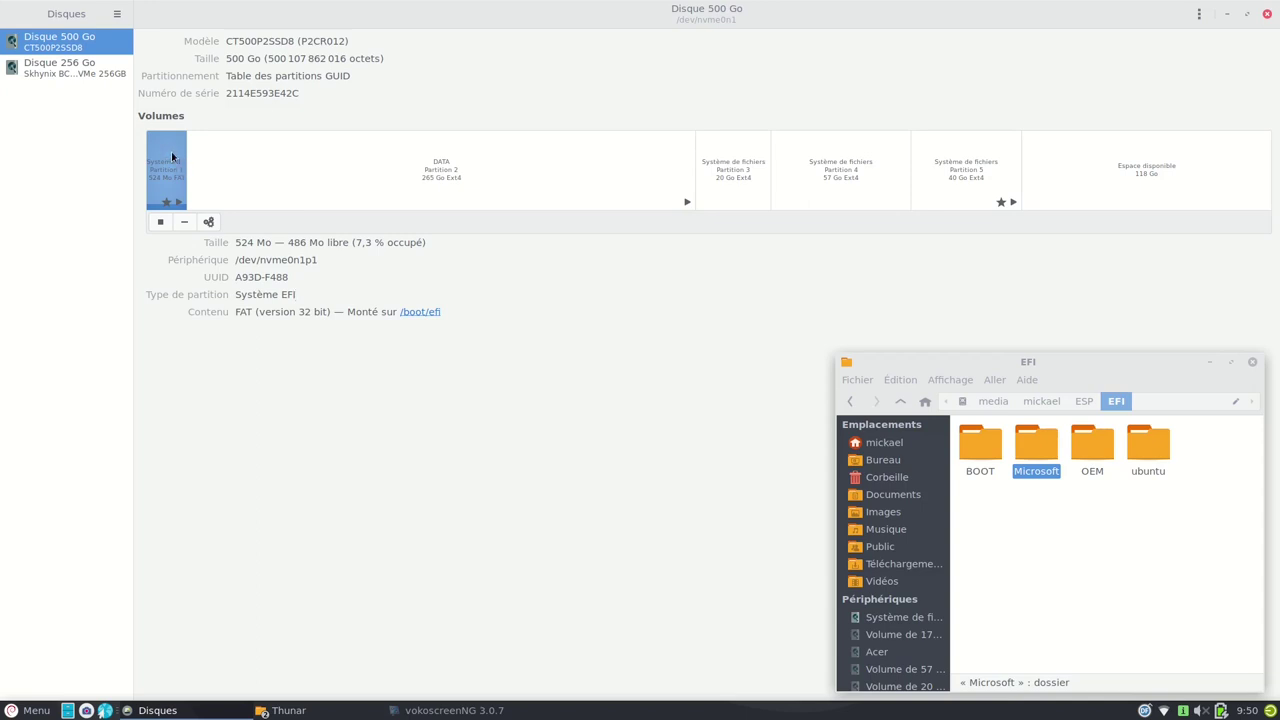
{"action": "left_click", "coordinate": [420, 161]}
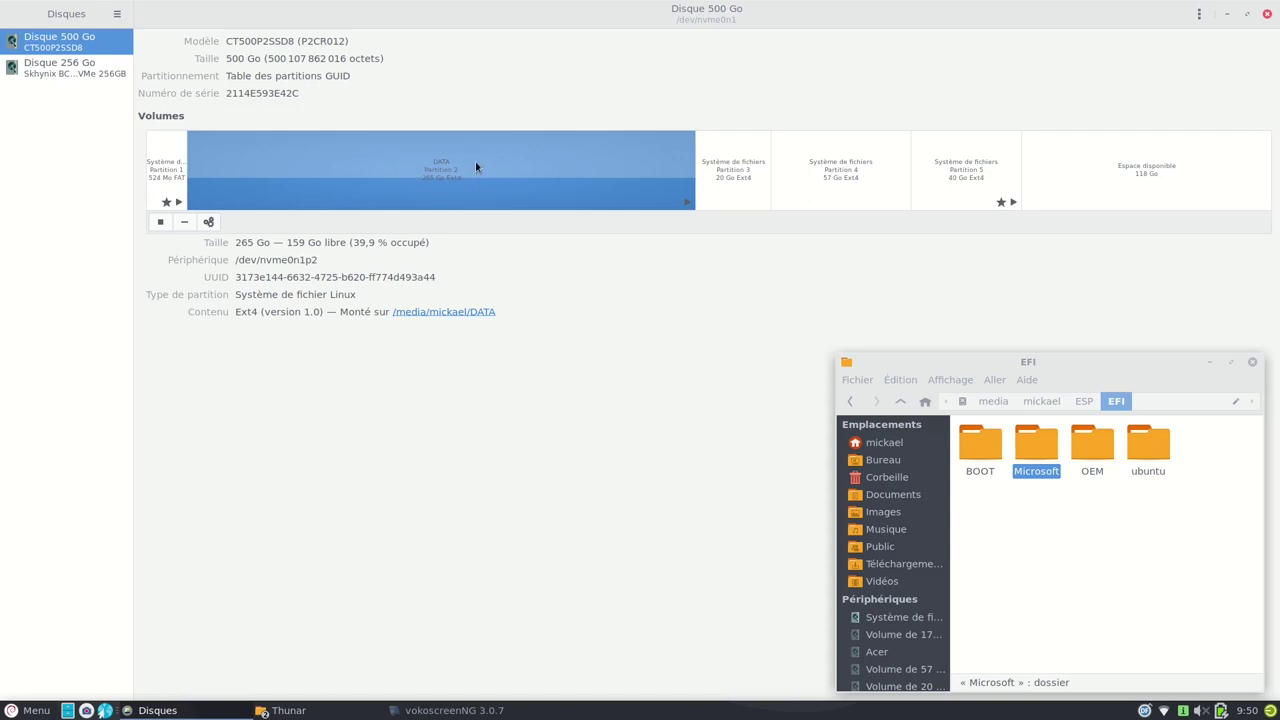
{"action": "left_click", "coordinate": [160, 222]}
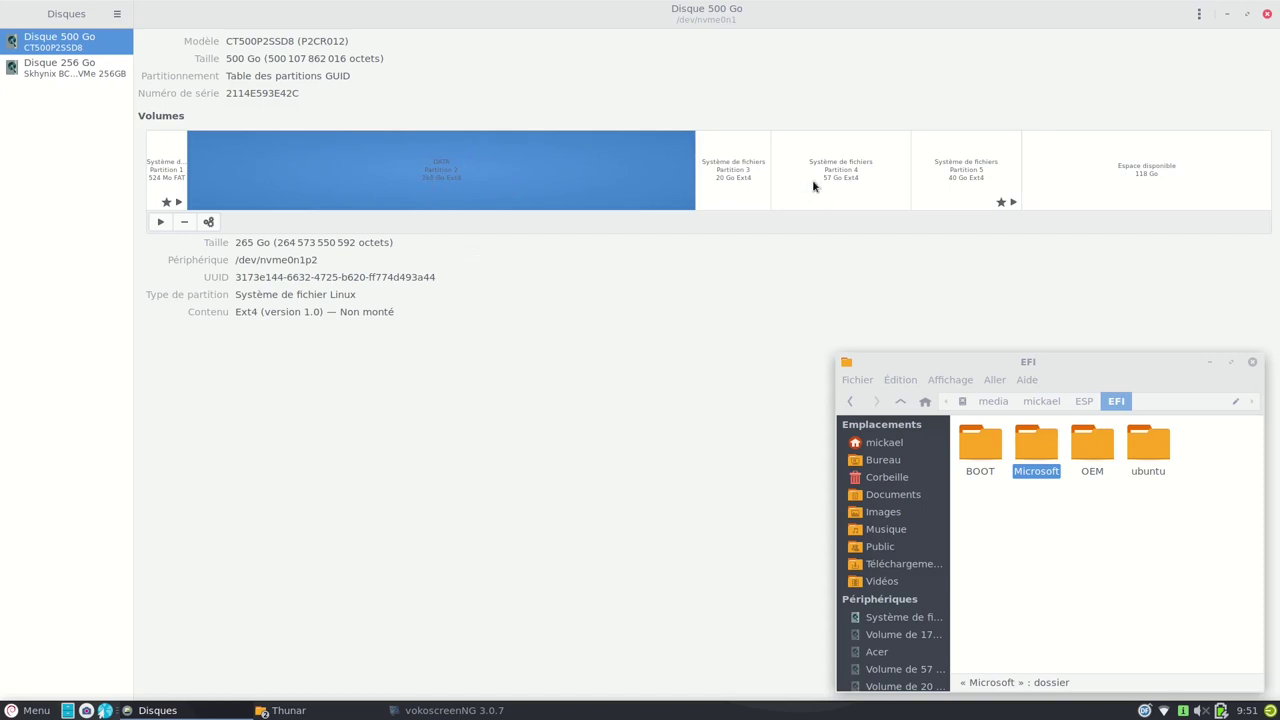
Step: Inspect the details of Partitions 3, 4 and 5 on the 500 Go disk, and move the ESP/EFI folder window aside
{"action": "left_click", "coordinate": [732, 176]}
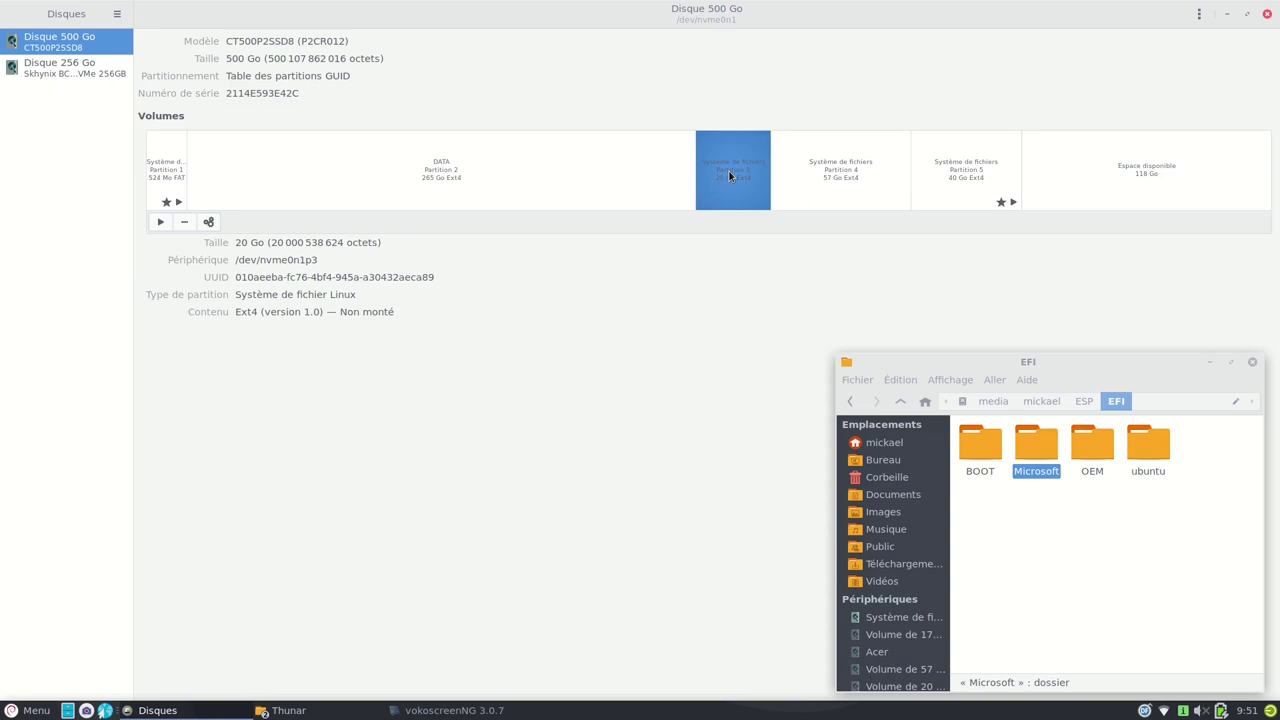
{"action": "left_click", "coordinate": [836, 152]}
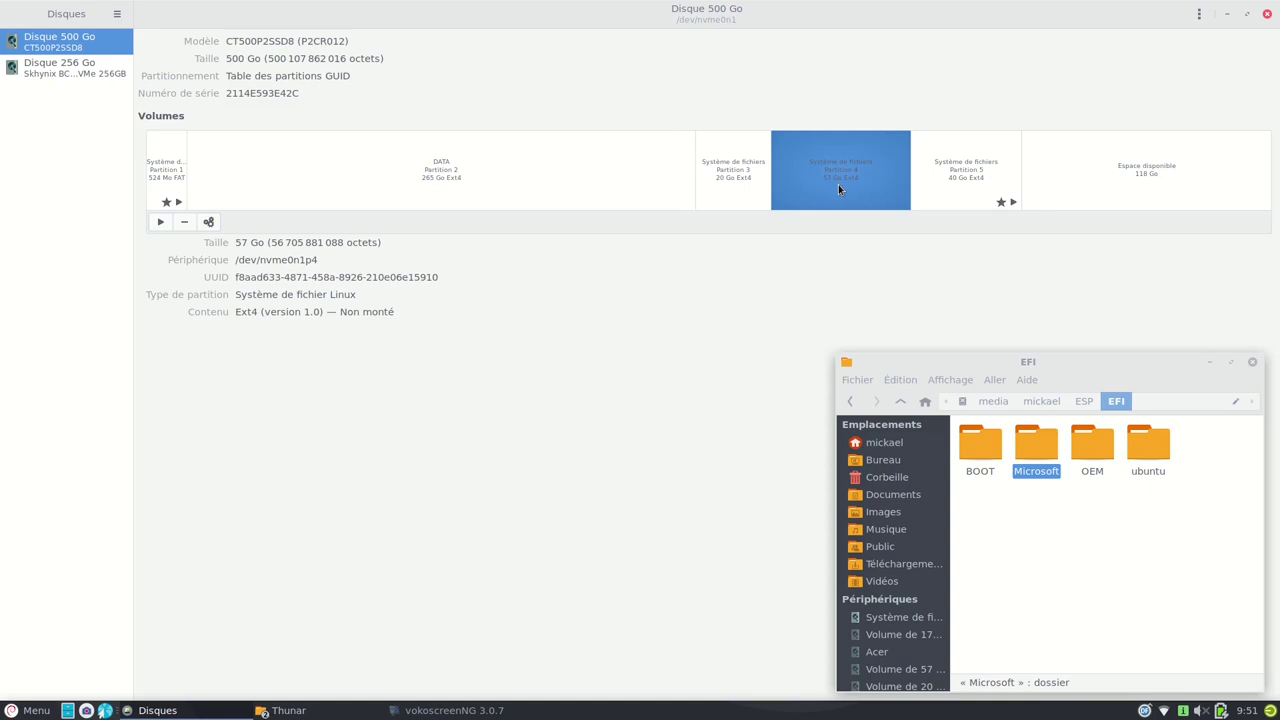
{"action": "left_click", "coordinate": [946, 160]}
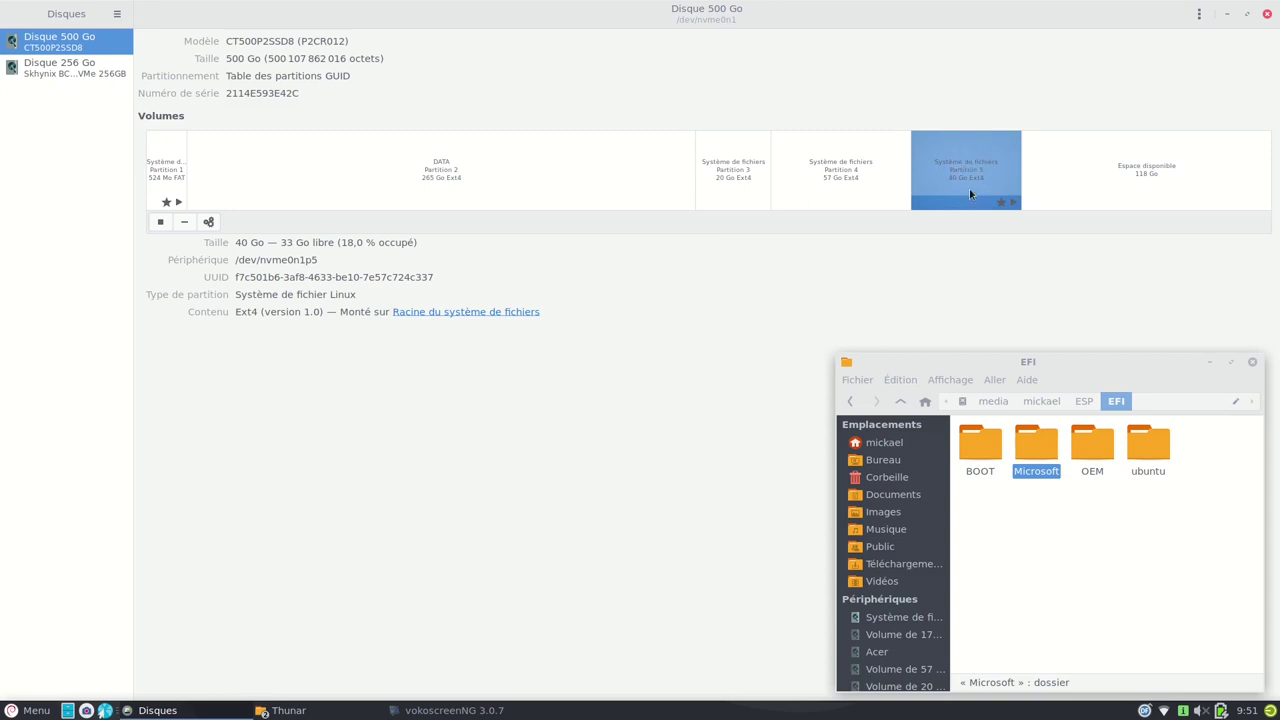
{"action": "left_click_drag", "start_coordinate": [1054, 360], "coordinate": [706, 322]}
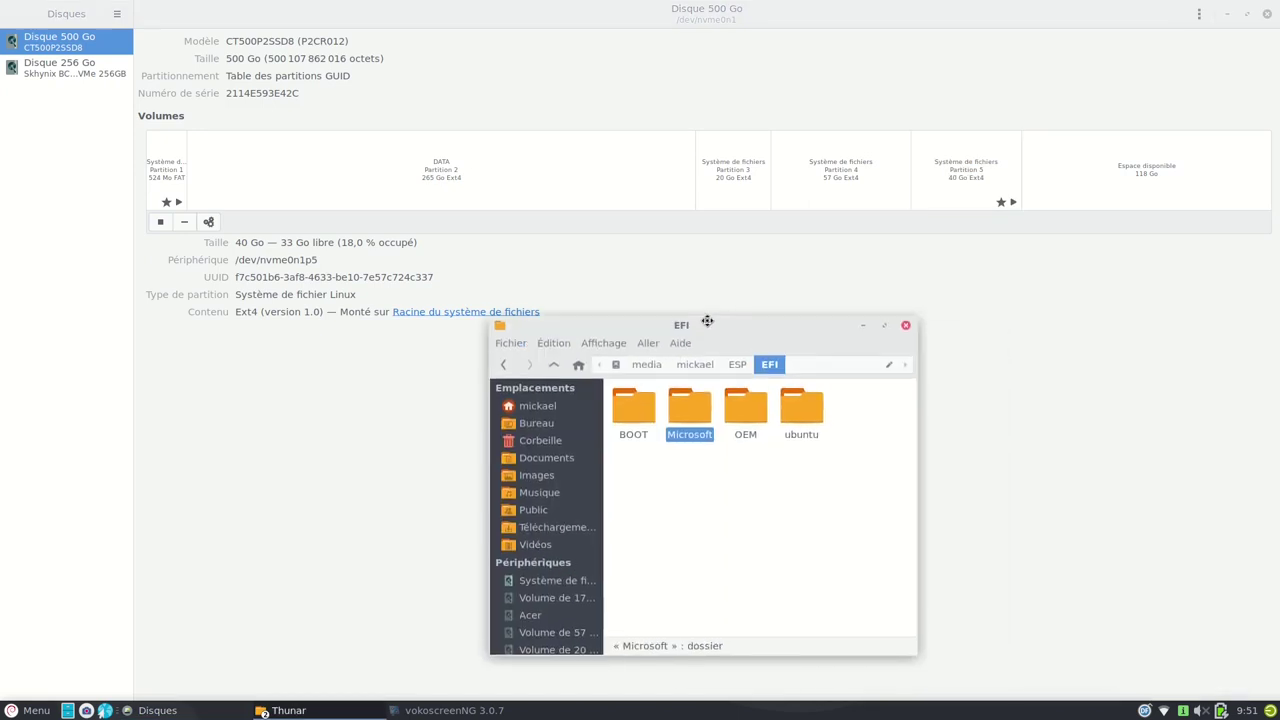
{"action": "left_click", "coordinate": [1039, 424]}
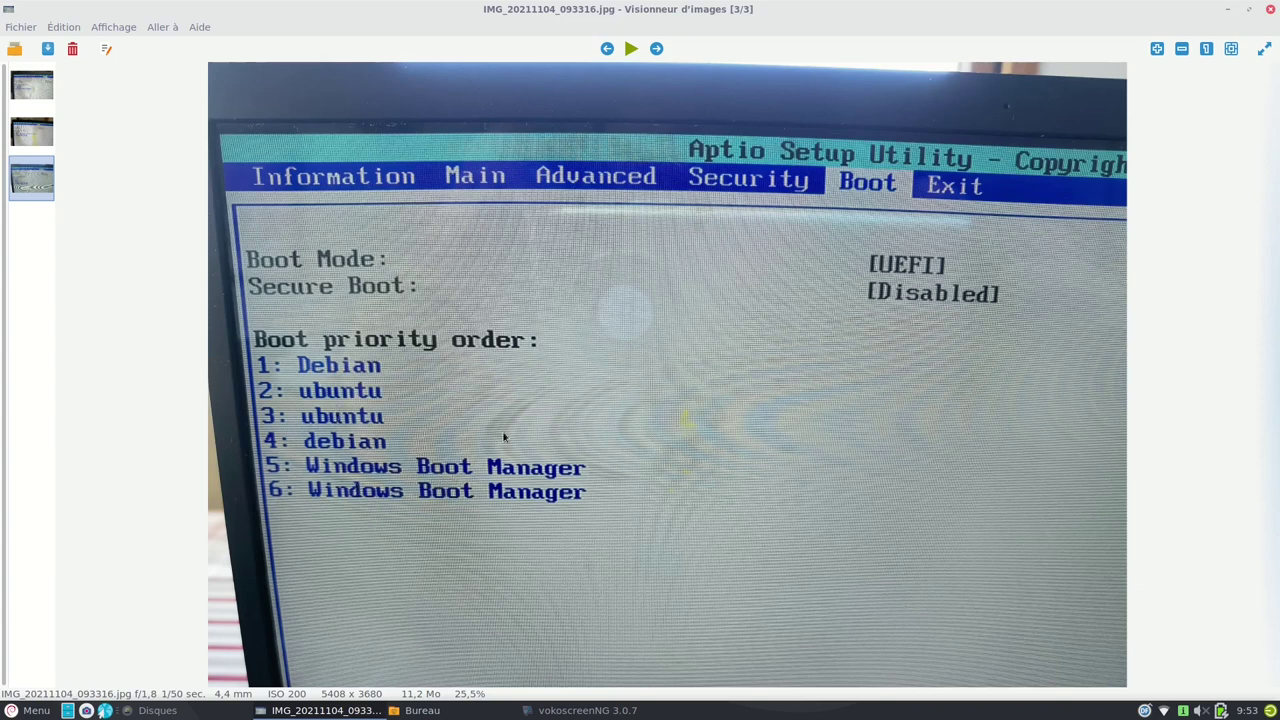
Step: Review the boot priority order in IMG_20211104_093316.jpg, and close the image and the Bureau folder window
{"action": "left_click", "coordinate": [1270, 9]}
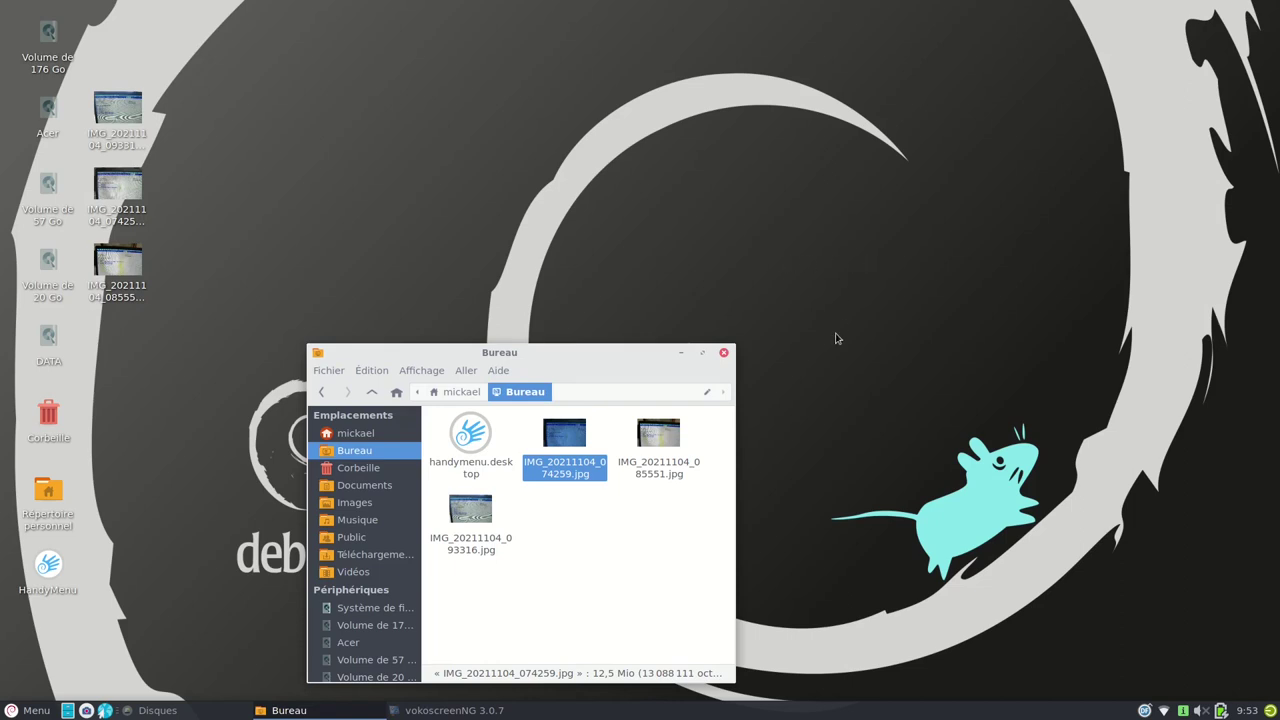
{"action": "left_click", "coordinate": [723, 354]}
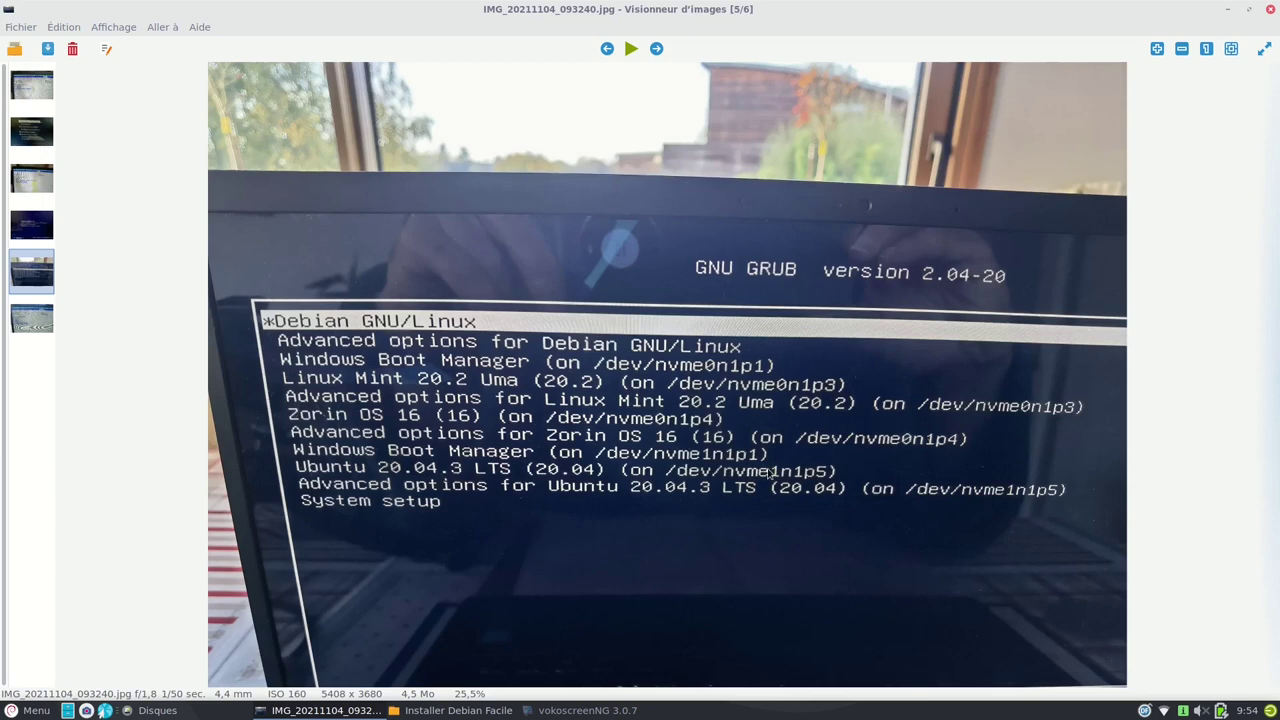
Step: Compare the boot menus in IMG_20211104_080305.jpg and IMG_20211104_093240.jpg with the boot order in IMG_20211104_093316.jpg, and close the images and their folder
{"action": "left_click", "coordinate": [22, 135]}
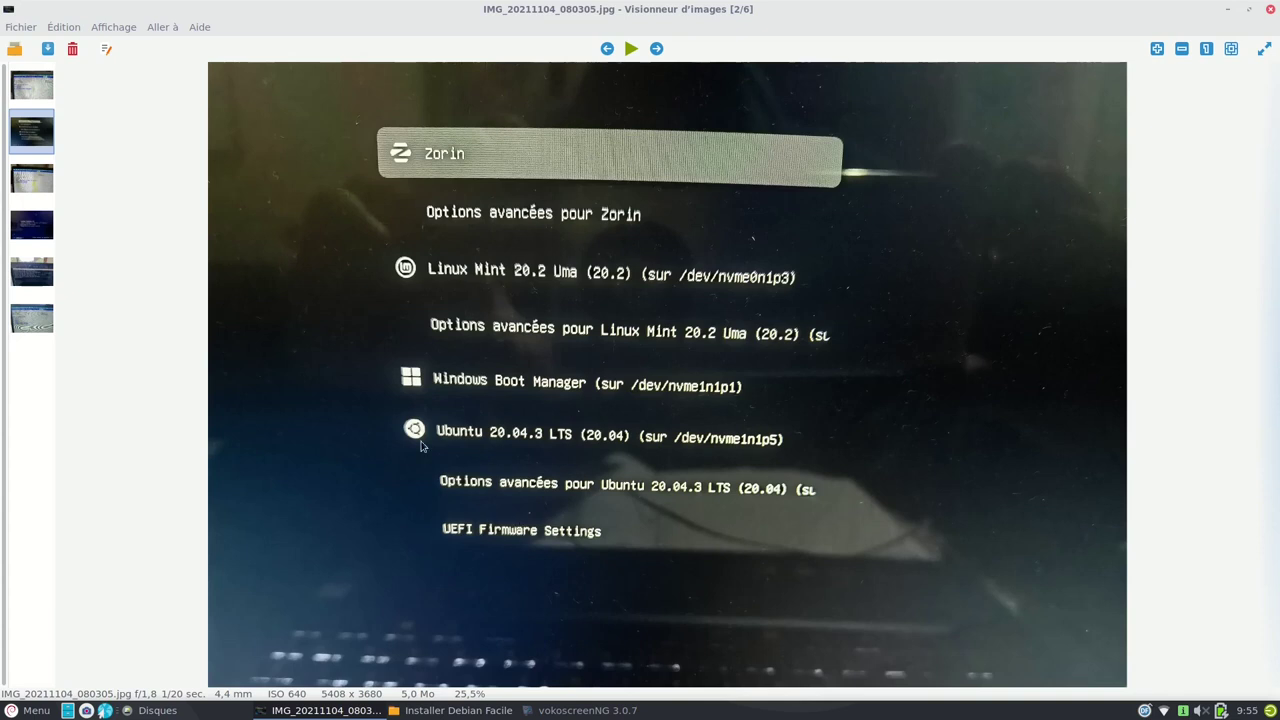
{"action": "left_click", "coordinate": [33, 279]}
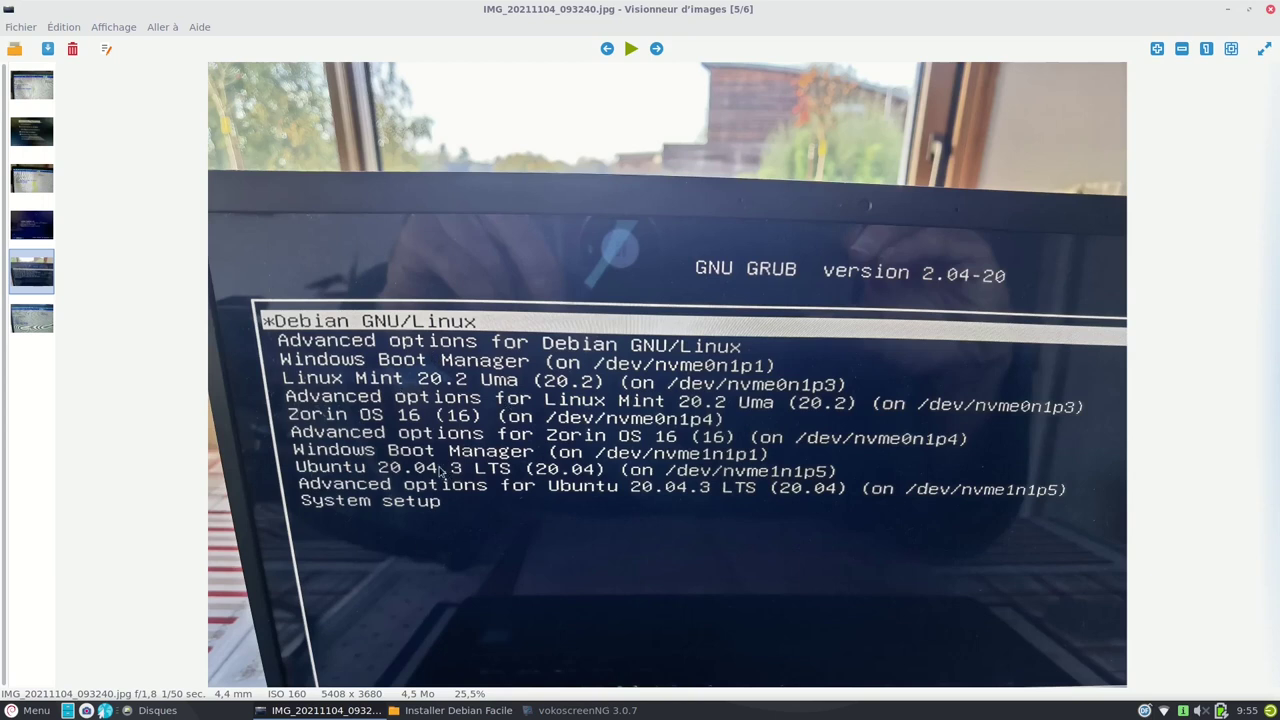
{"action": "left_click", "coordinate": [33, 321]}
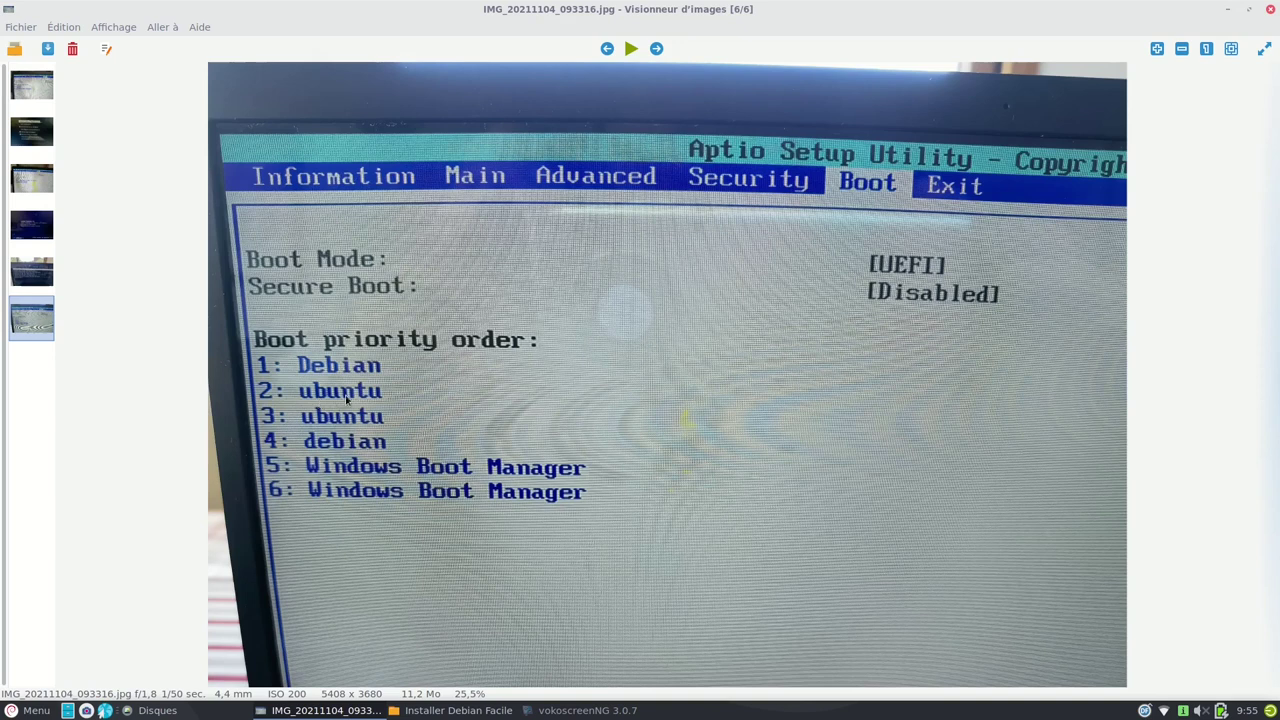
{"action": "left_click", "coordinate": [1271, 10]}
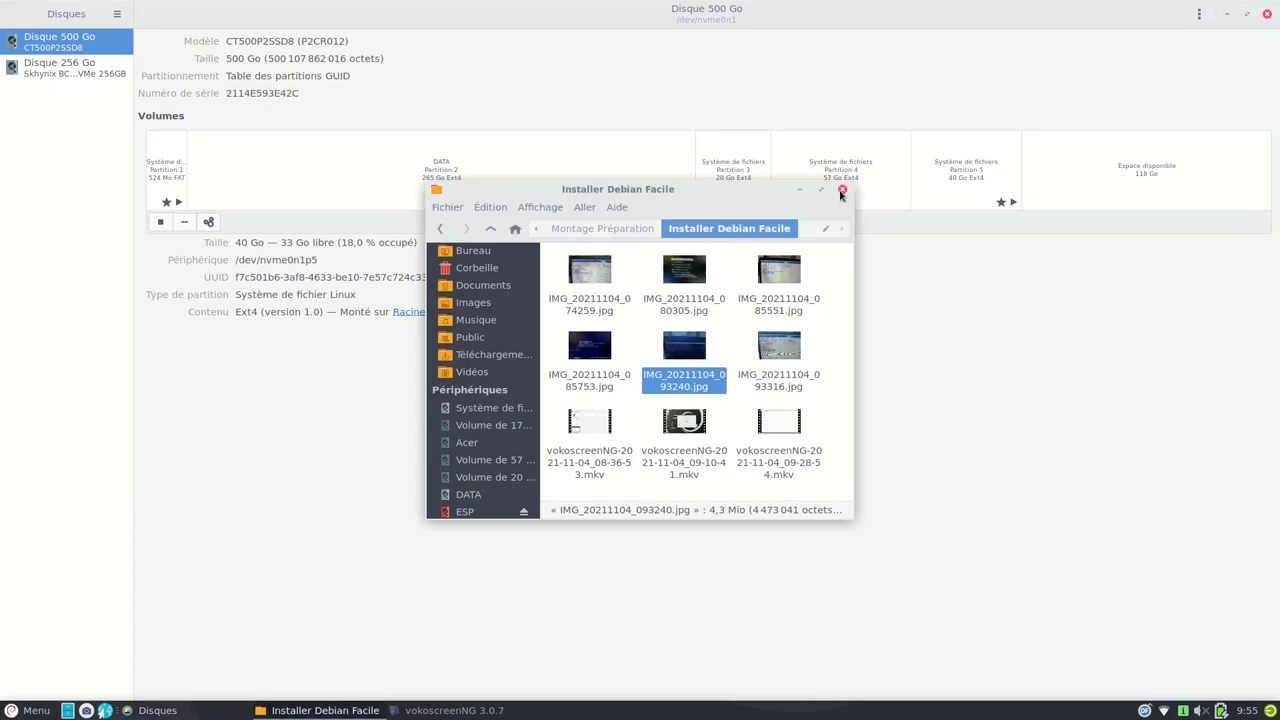
{"action": "left_click", "coordinate": [842, 190]}
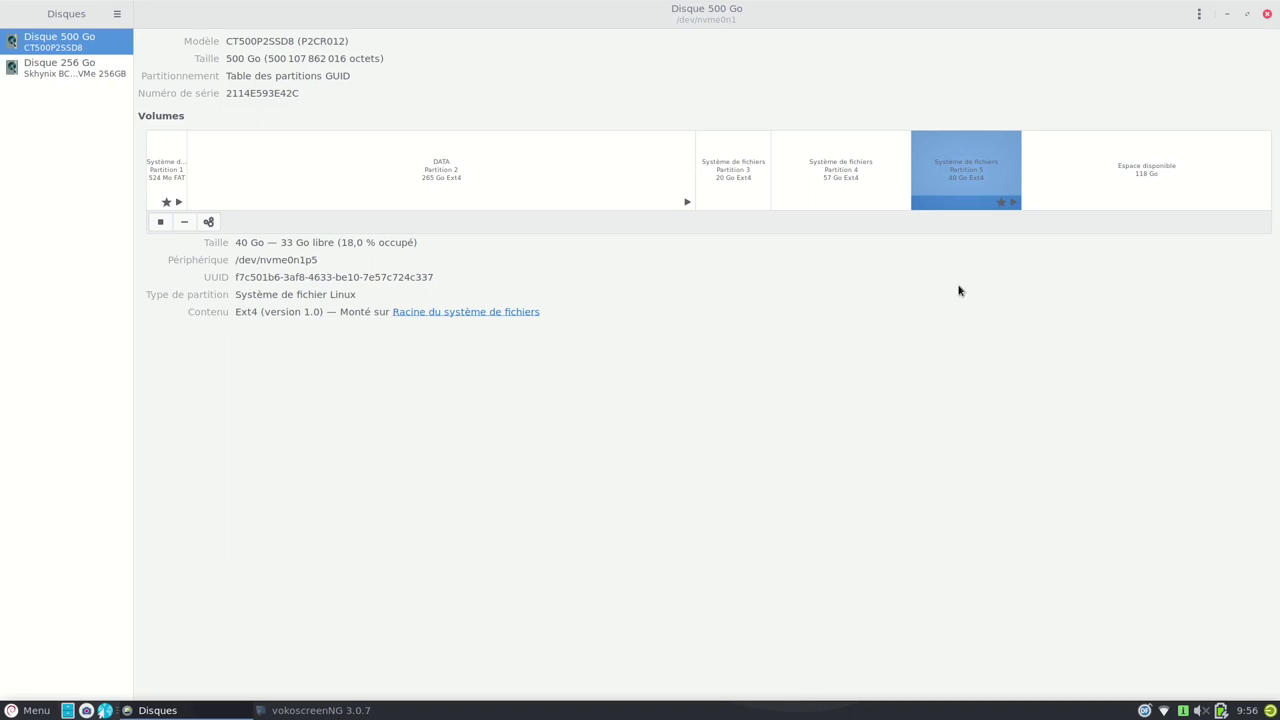
Step: Inspect the unallocated space and the DATA partition (Partition 2) on the 500 Go disk
{"action": "left_click", "coordinate": [1130, 188]}
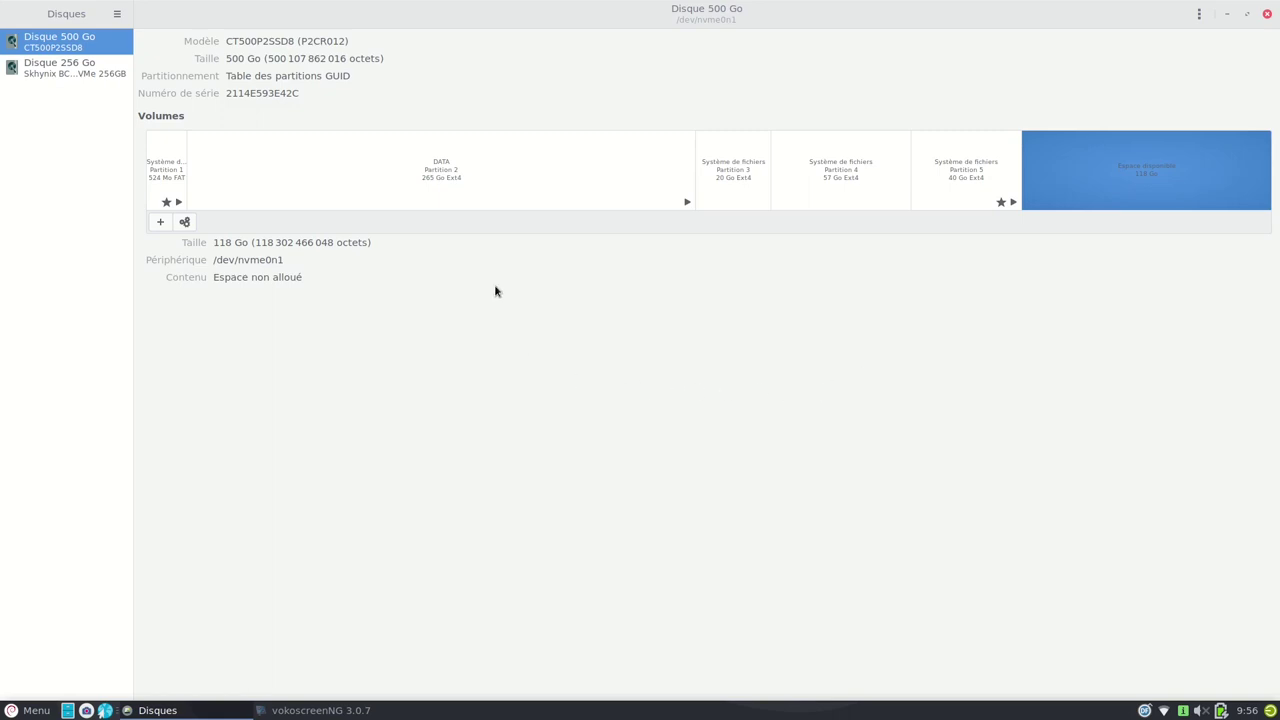
{"action": "left_click", "coordinate": [480, 182]}
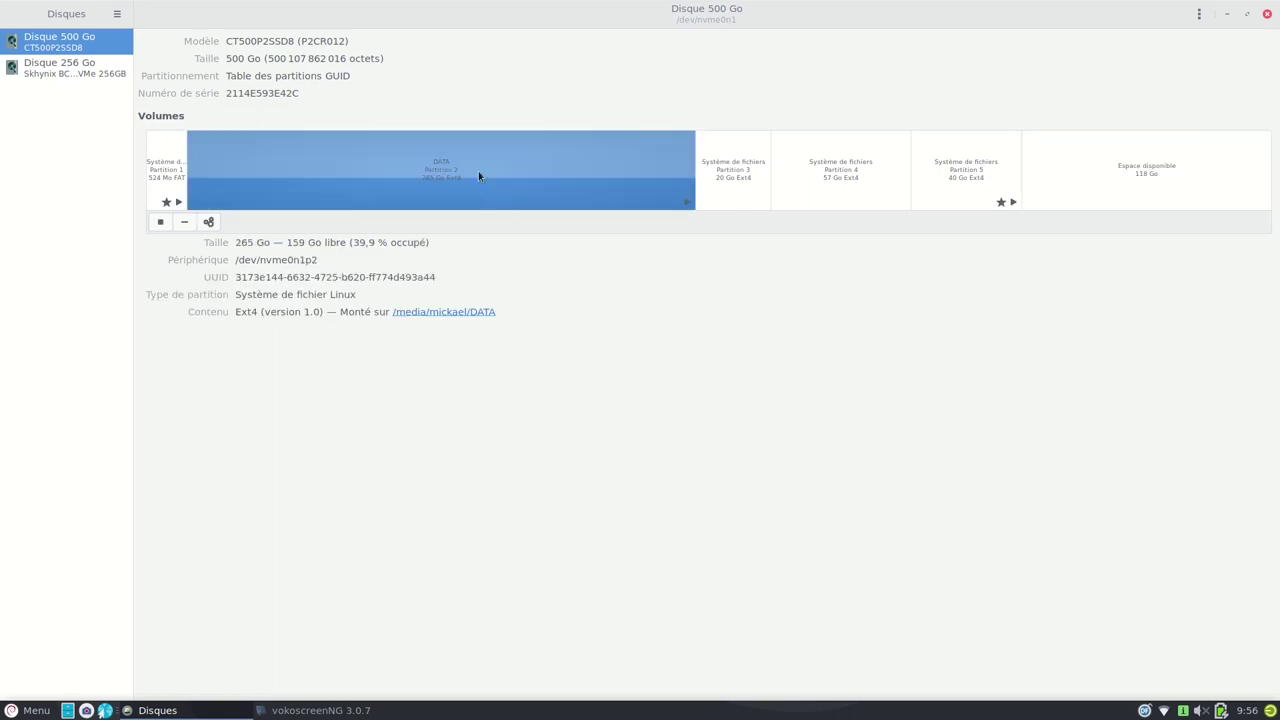